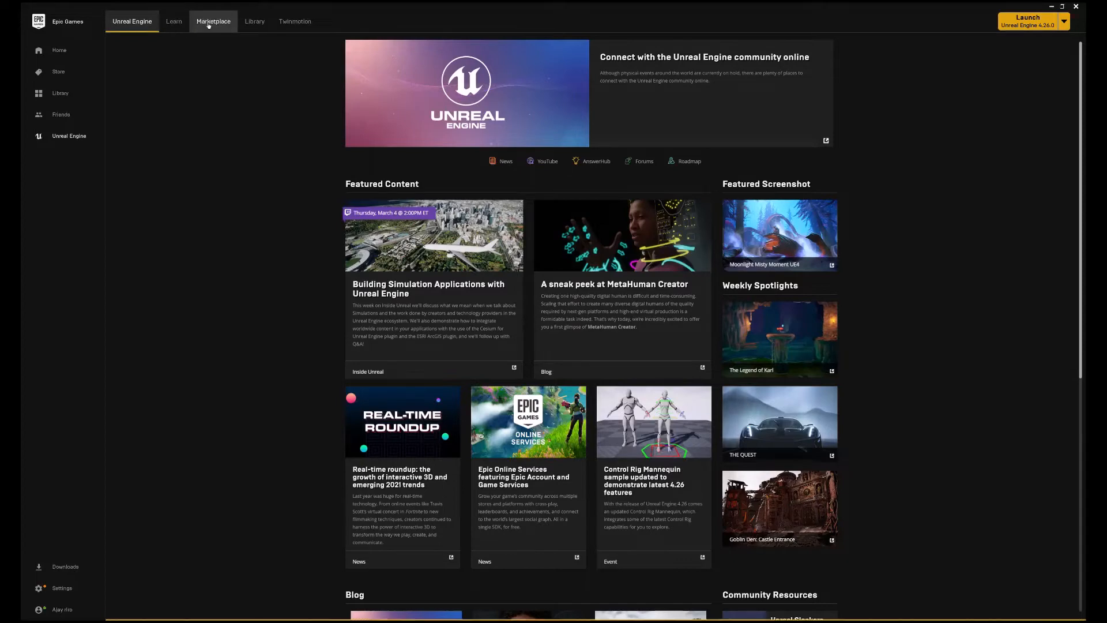
# Look over the engine versions, projects and vault in the Unreal Engine library and launch Unreal Engine 4.26.0.
pyautogui.click(211, 20)
pyautogui.click(255, 21)
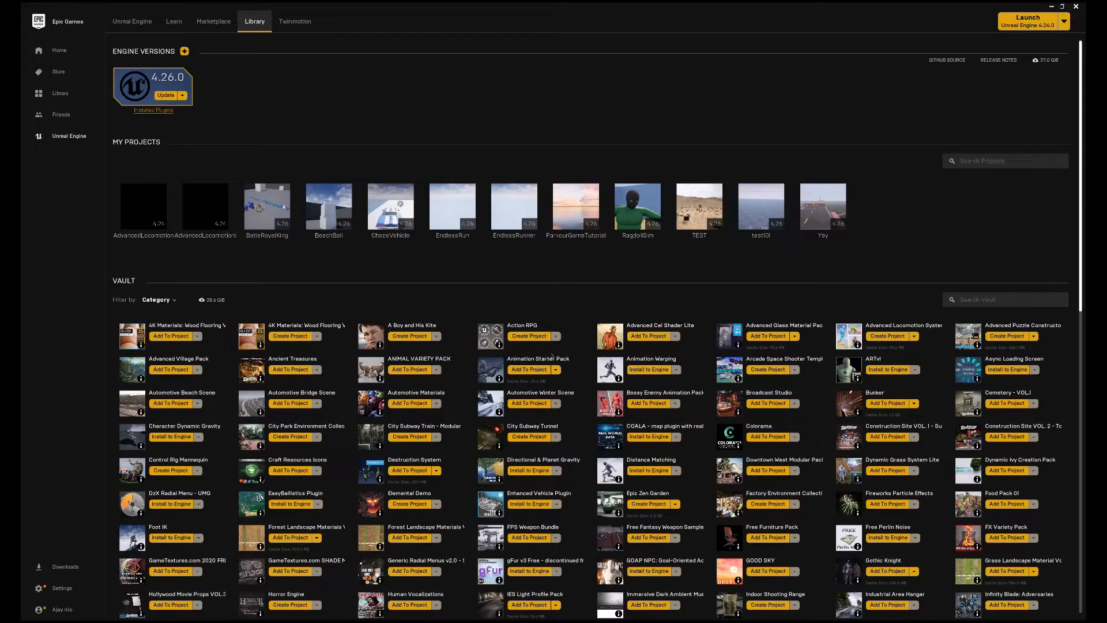
pyautogui.scroll(-1, 553, 348)
pyautogui.scroll(-3, 554, 348)
pyautogui.scroll(4, 577, 327)
pyautogui.click(1031, 27)
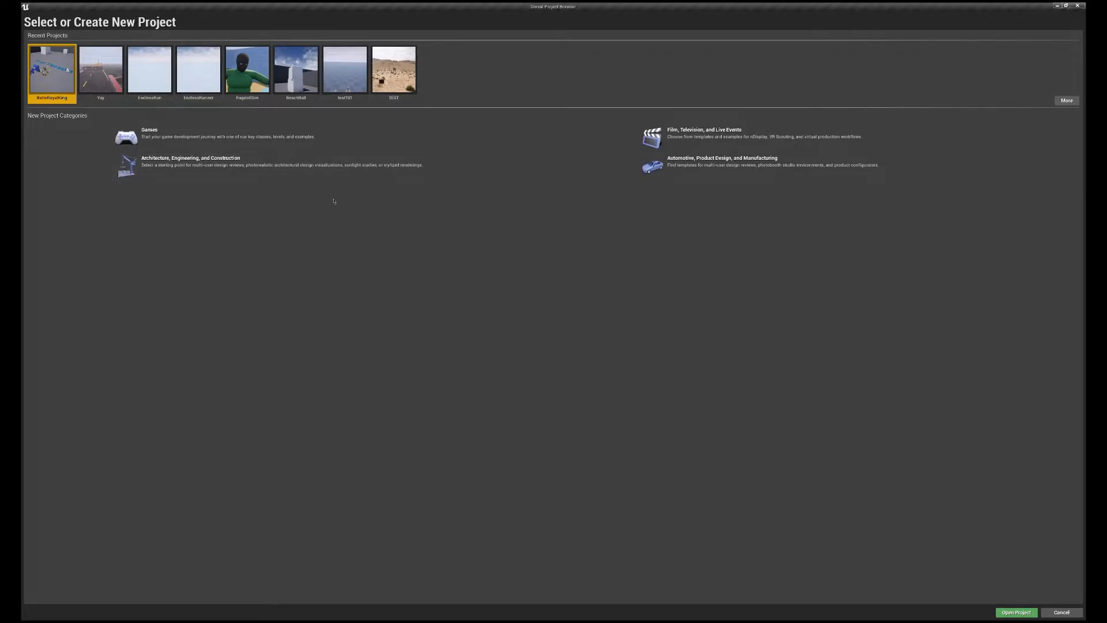
# Choose the Games project category and preview its templates, including Twin Stick Shooter, Handheld AR, 2D Side Scroller and Virtual Reality.
pyautogui.doubleClick(260, 139)
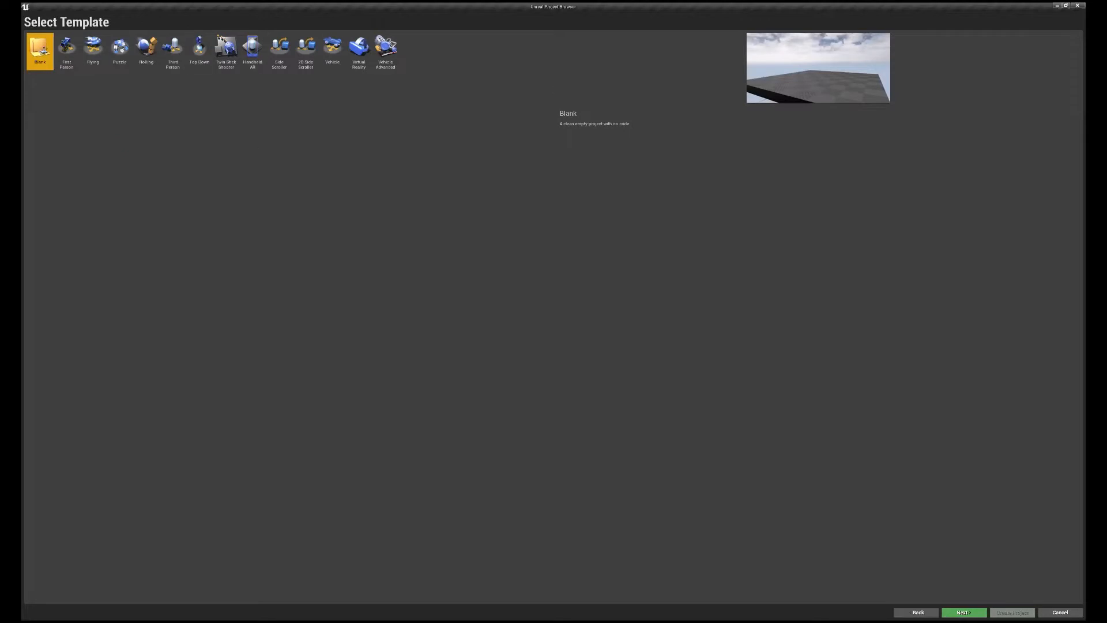
pyautogui.click(67, 49)
pyautogui.press('Right')
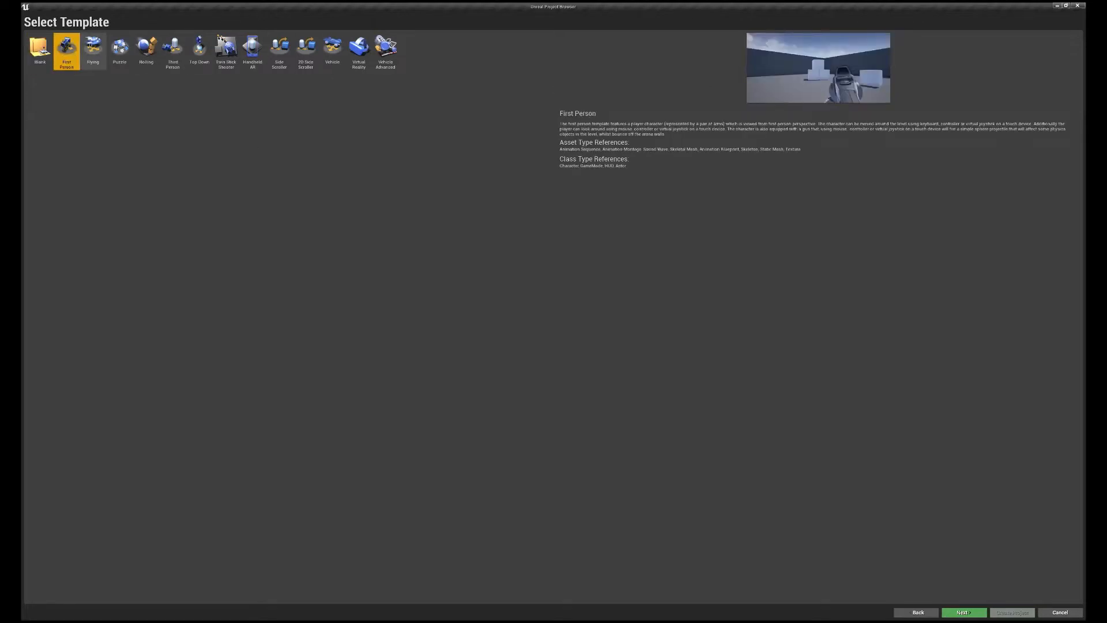
pyautogui.click(132, 56)
pyautogui.click(226, 49)
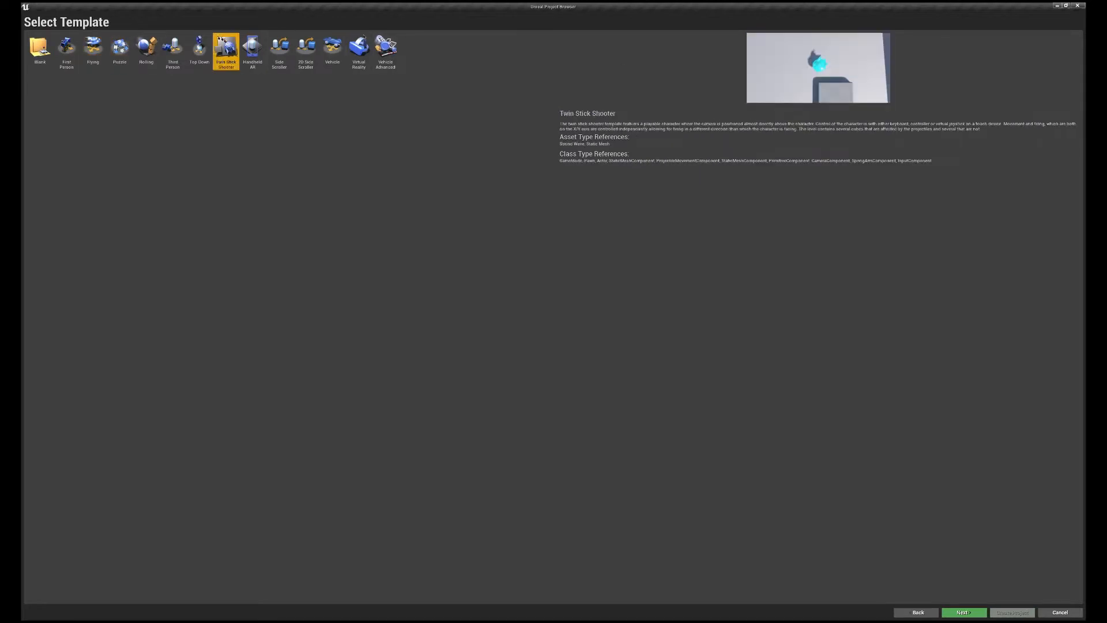
pyautogui.click(253, 49)
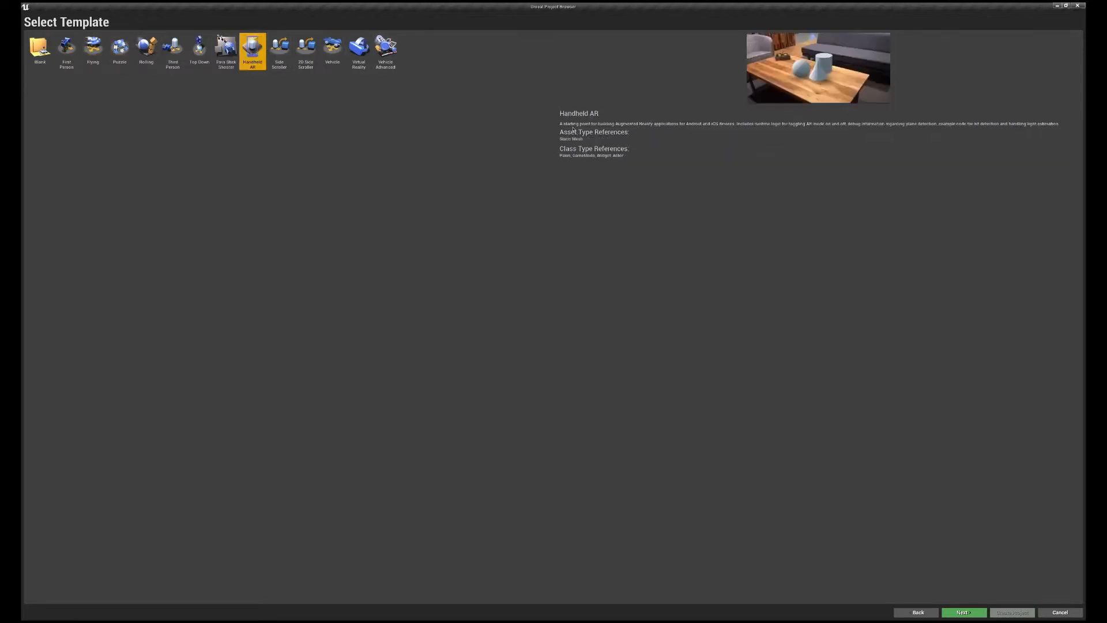
pyautogui.click(306, 50)
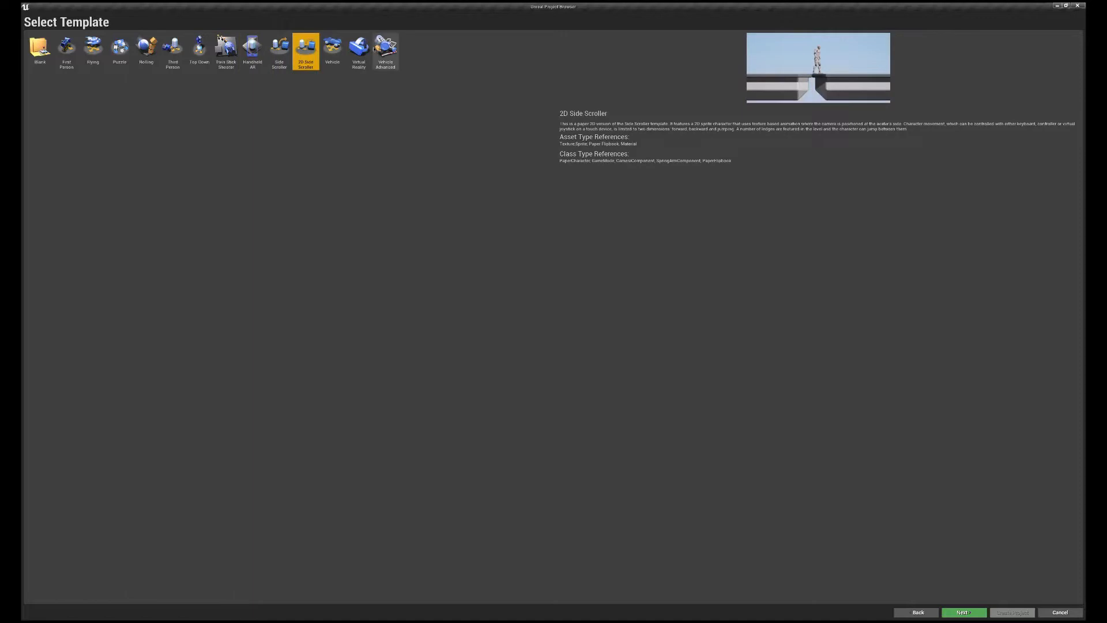
pyautogui.click(332, 49)
pyautogui.click(359, 52)
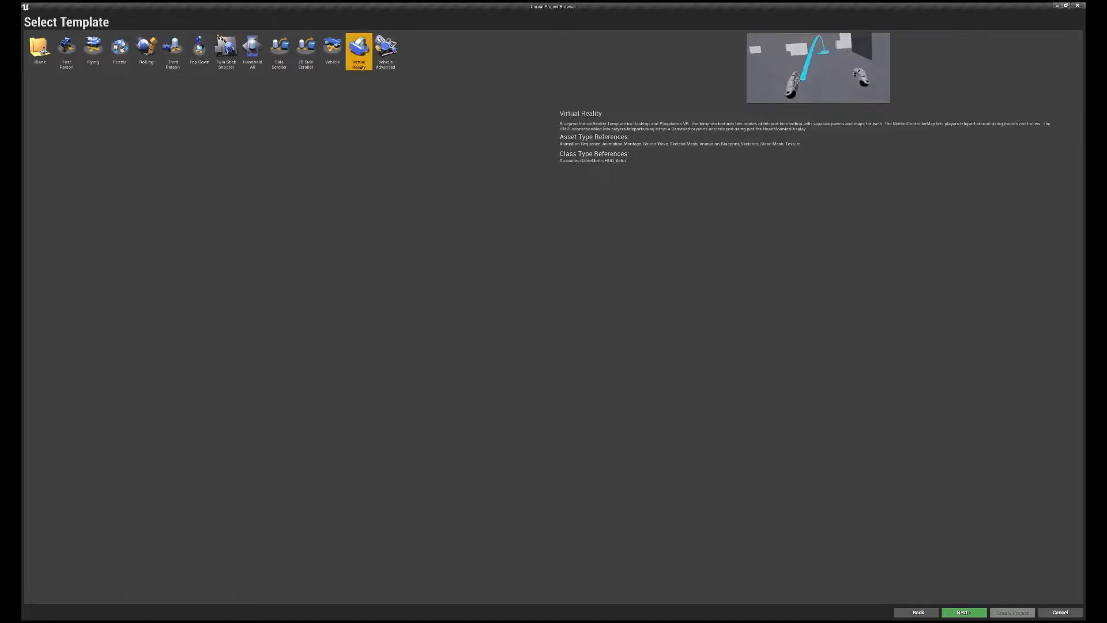
# Select the First Person template and configure the new project as Blueprint after trying the C++ option.
pyautogui.click(67, 50)
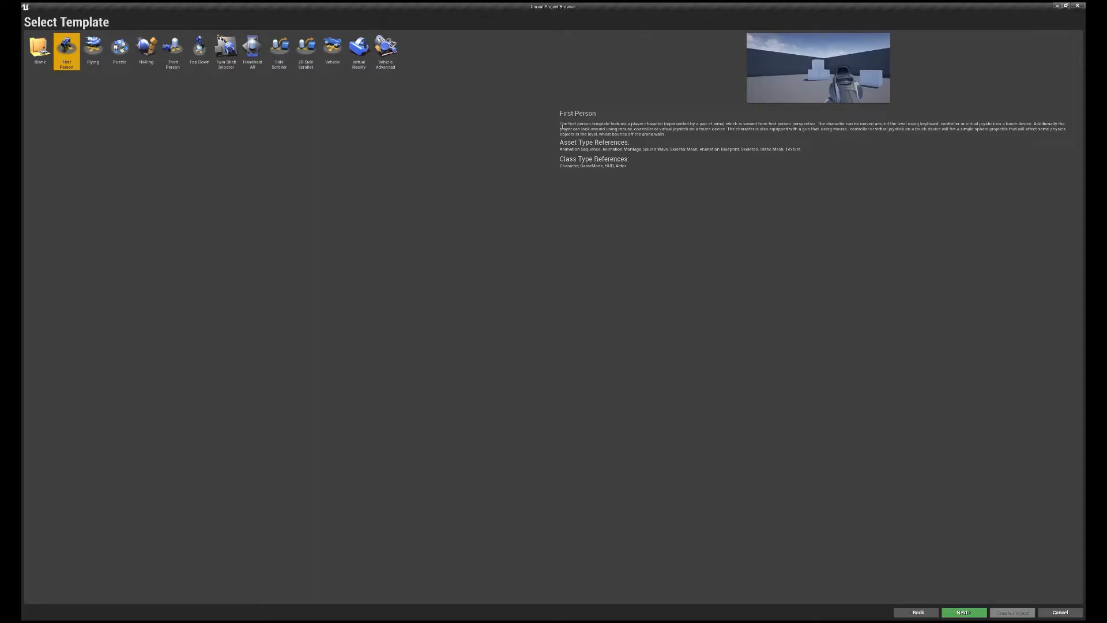
pyautogui.click(964, 612)
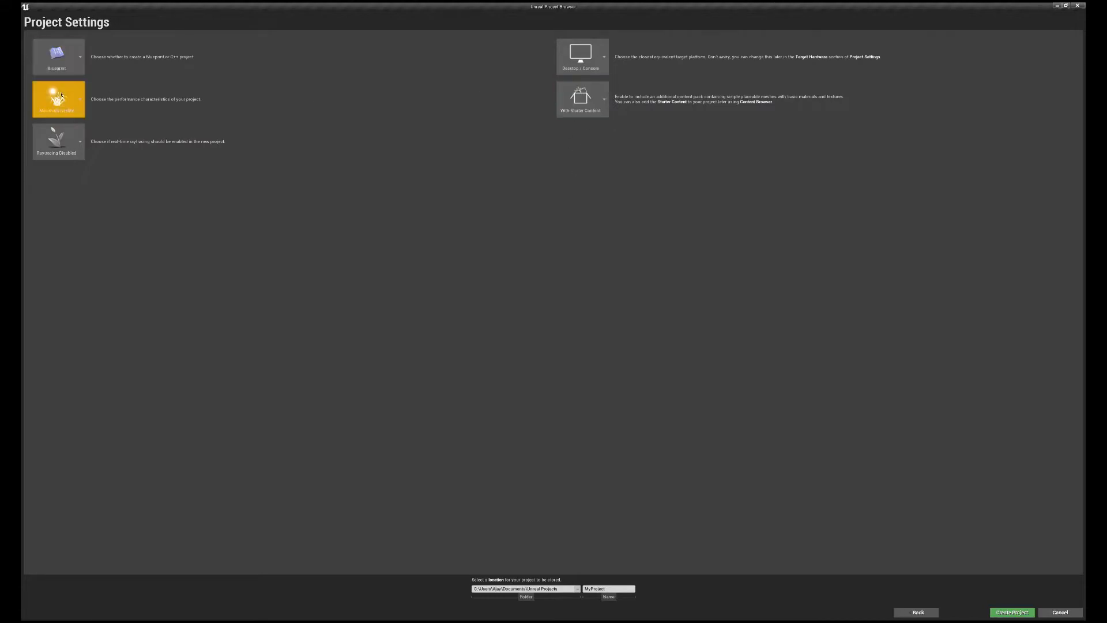
pyautogui.click(71, 64)
pyautogui.click(68, 126)
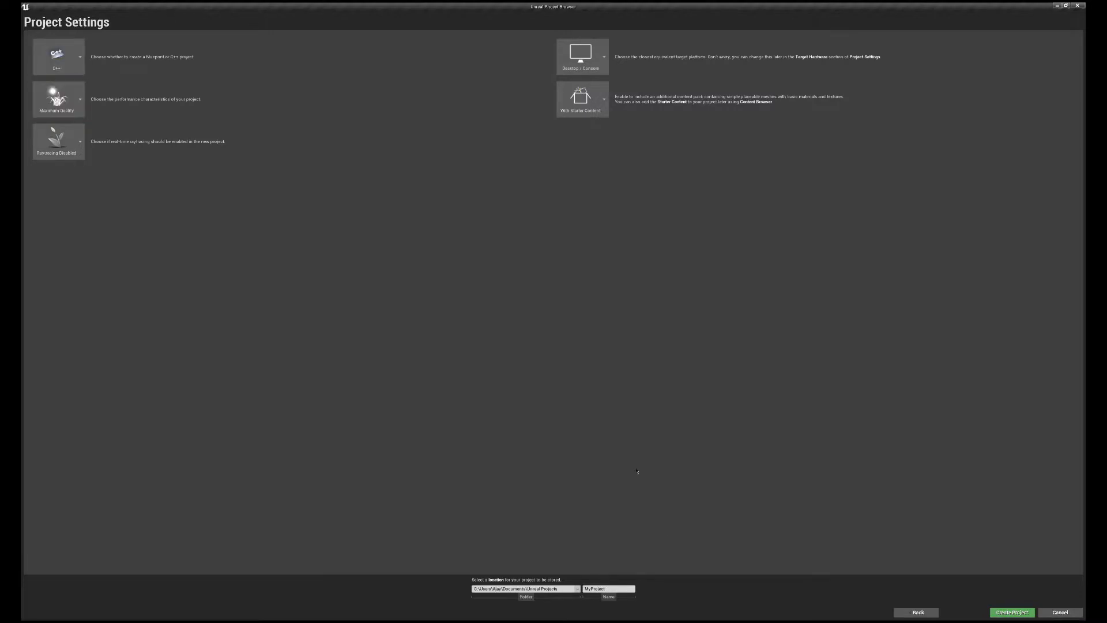
pyautogui.click(58, 64)
pyautogui.click(63, 99)
# Name the project BeginnersCourseProj and create it.
pyautogui.moveTo(607, 589); pyautogui.dragTo(569, 594)
pyautogui.press('BackSpace')
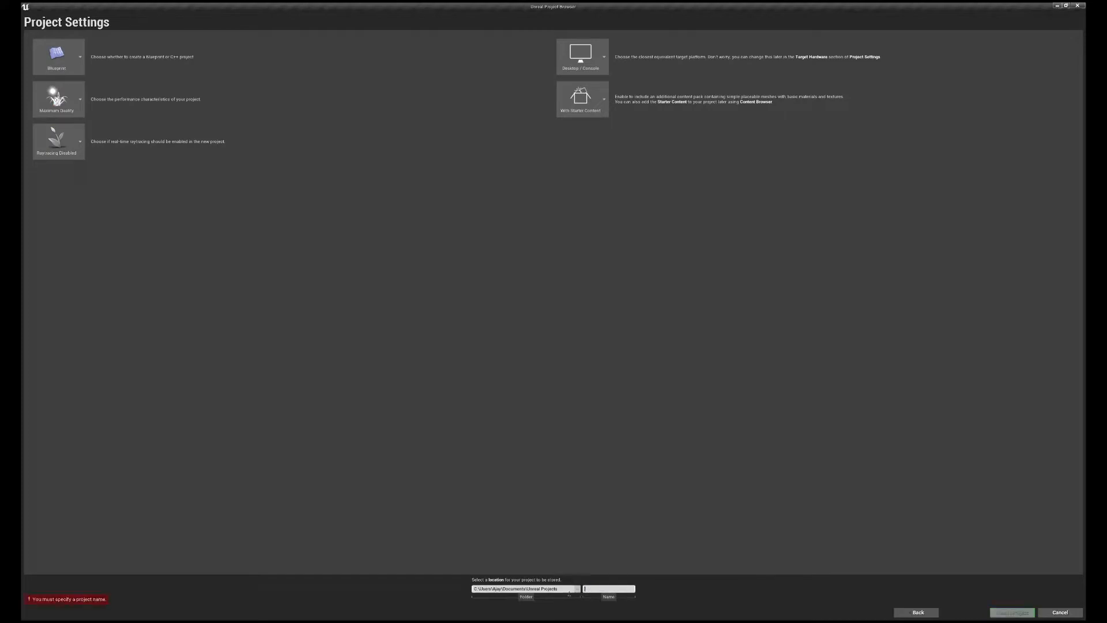
pyautogui.write('BeginnersCourseProject')
pyautogui.press('BackSpace')
pyautogui.press('BackSpace')
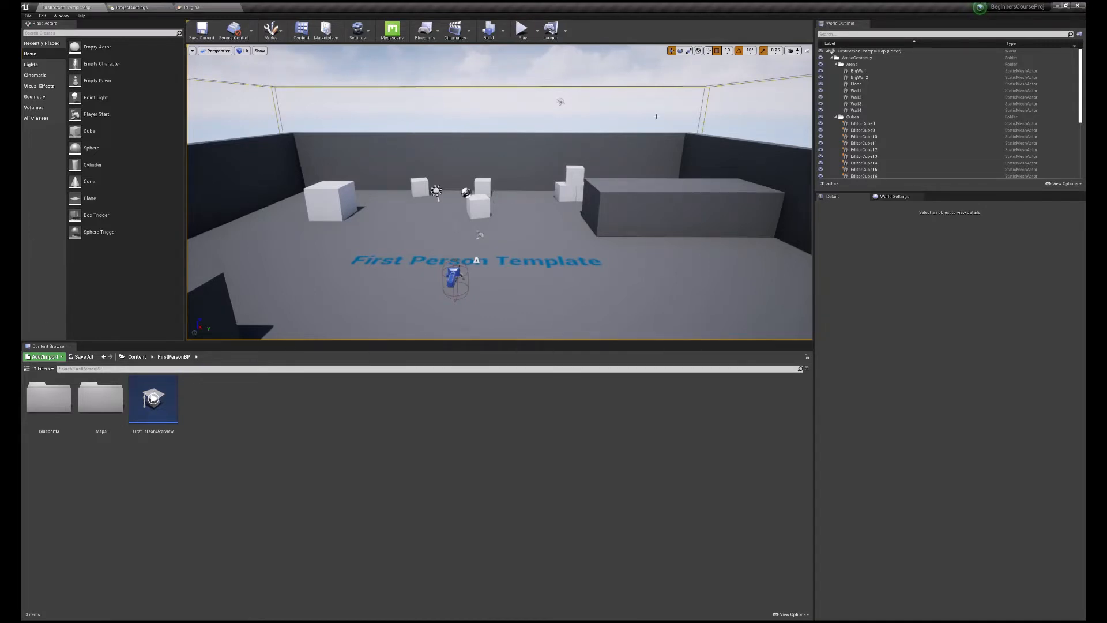
# Show the folder tree in the Content Browser and look through the FirstPerson Animations, Geometry and FirstPersonBP folders.
pyautogui.click(27, 369)
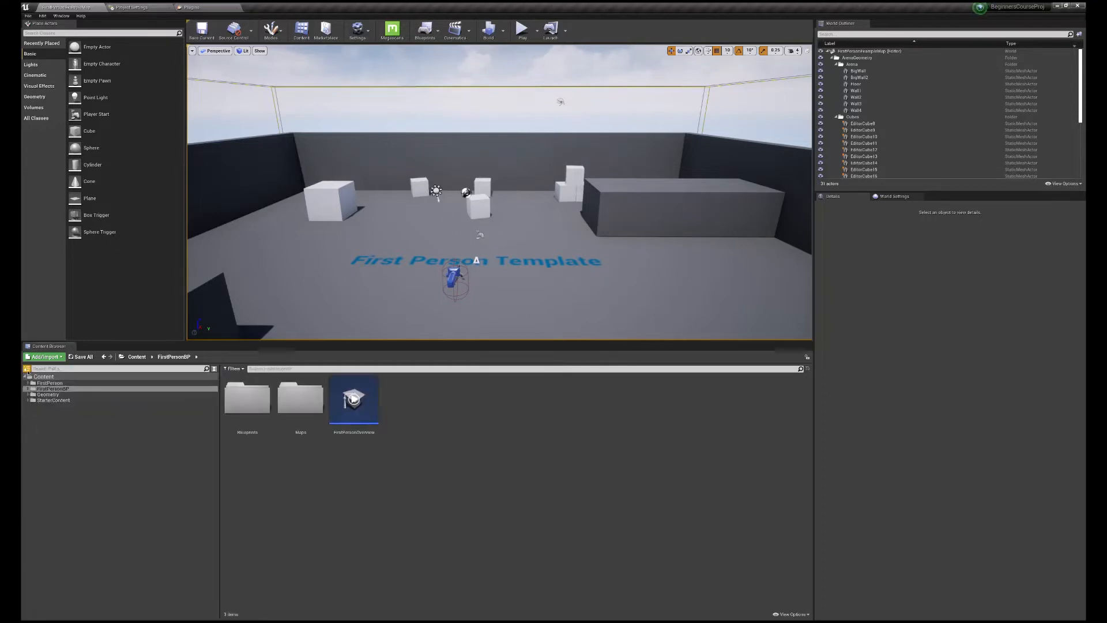
pyautogui.click(29, 383)
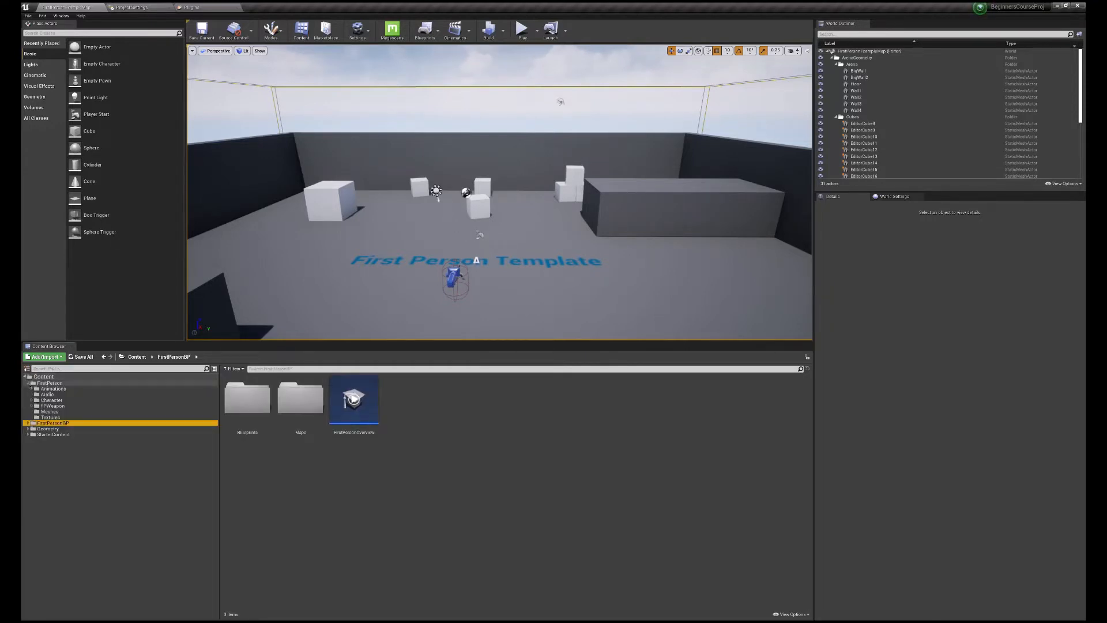
pyautogui.click(53, 389)
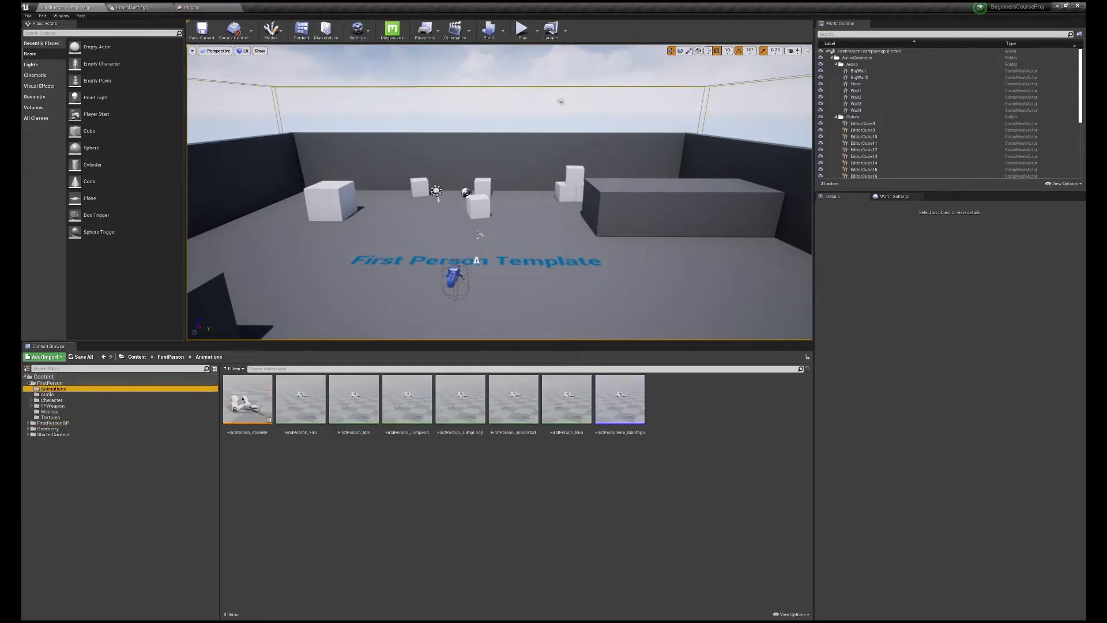
pyautogui.click(28, 383)
pyautogui.click(49, 395)
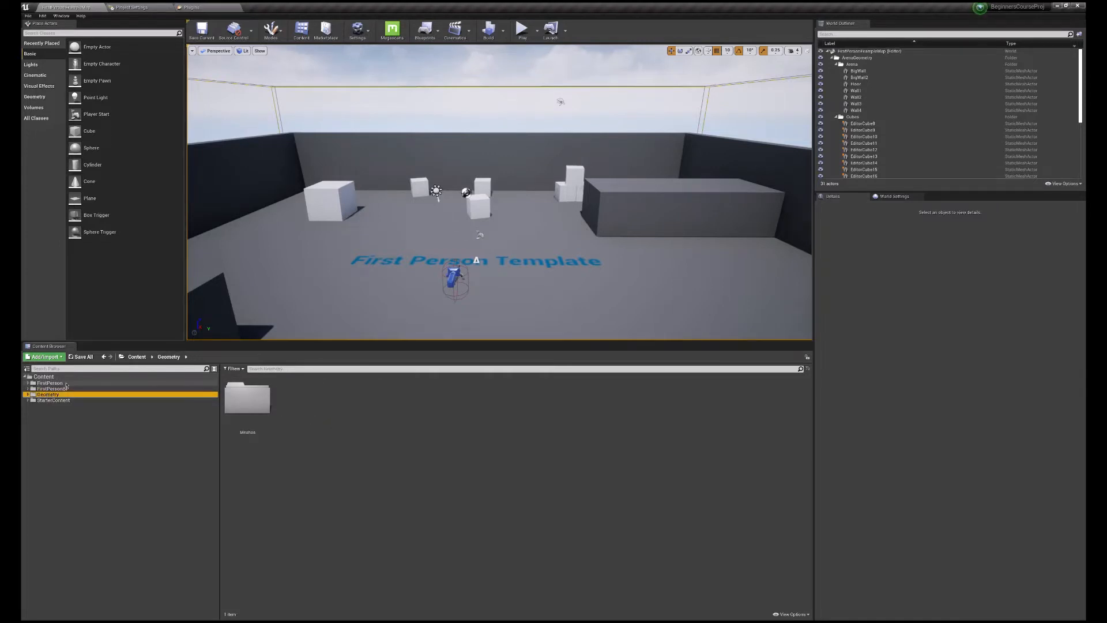
pyautogui.click(64, 388)
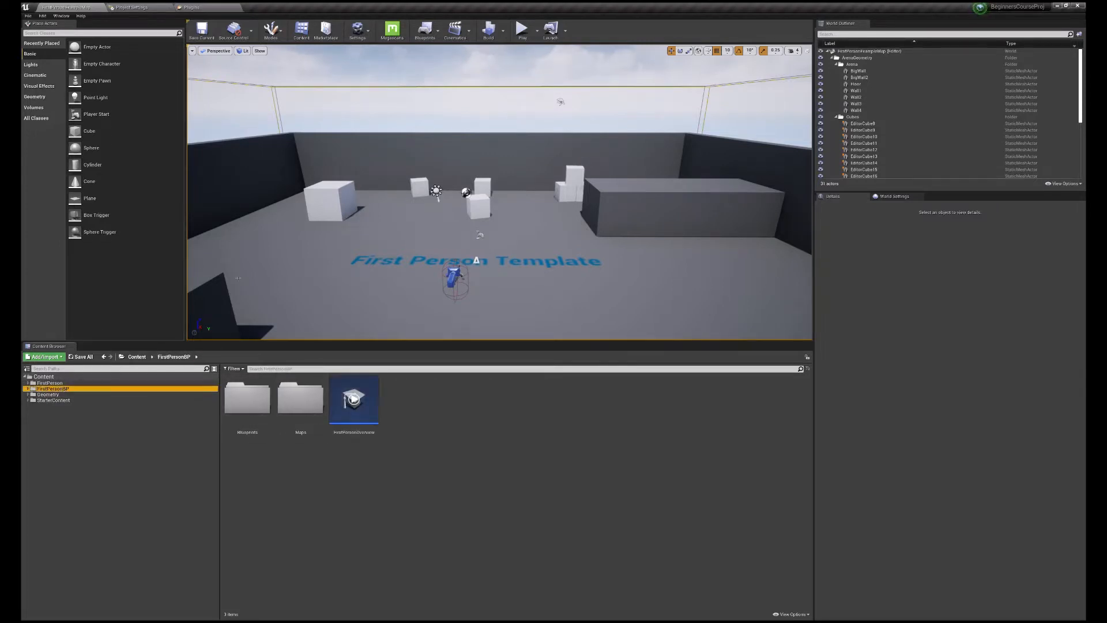
pyautogui.click(28, 369)
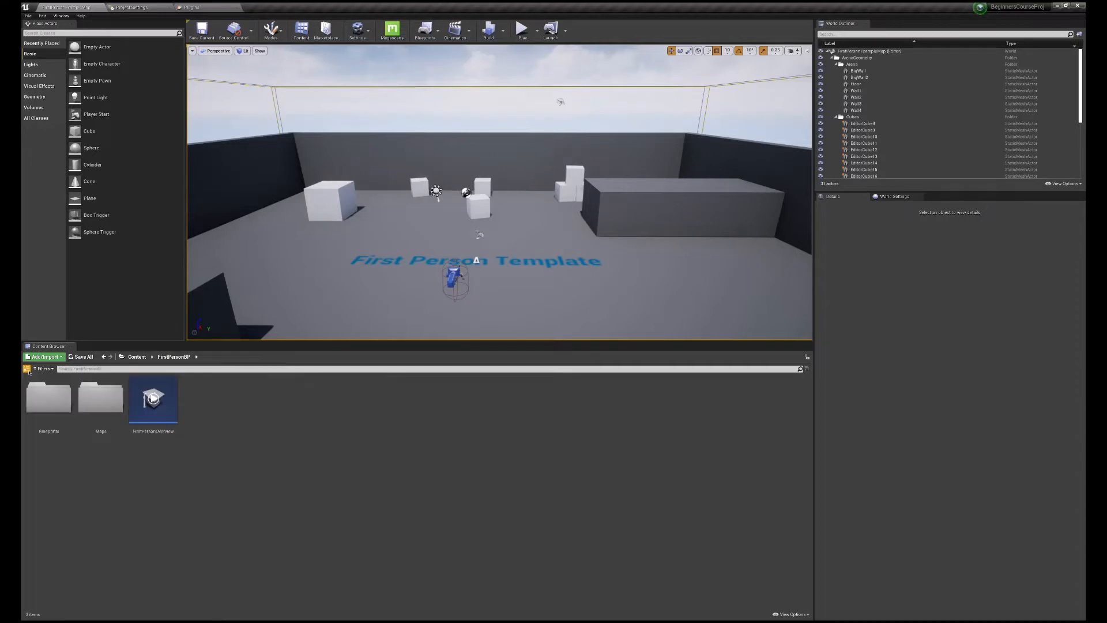
pyautogui.click(27, 369)
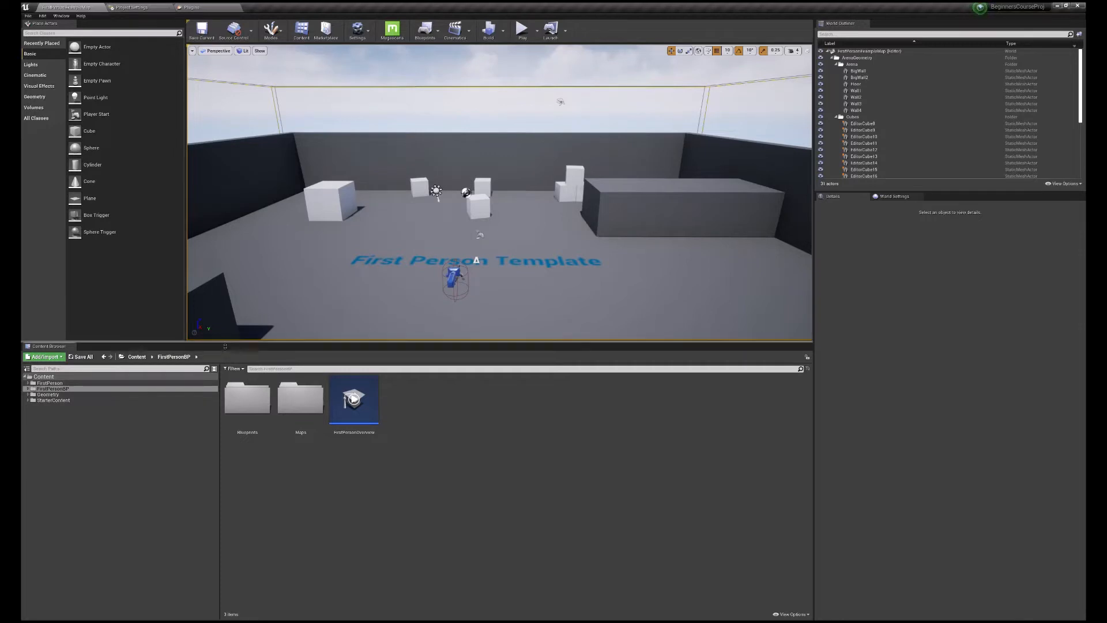
# Enlarge the level viewport by shrinking the Content Browser, the Place Actors panel and the World Outliner and Details column.
pyautogui.moveTo(224, 346); pyautogui.dragTo(232, 410)
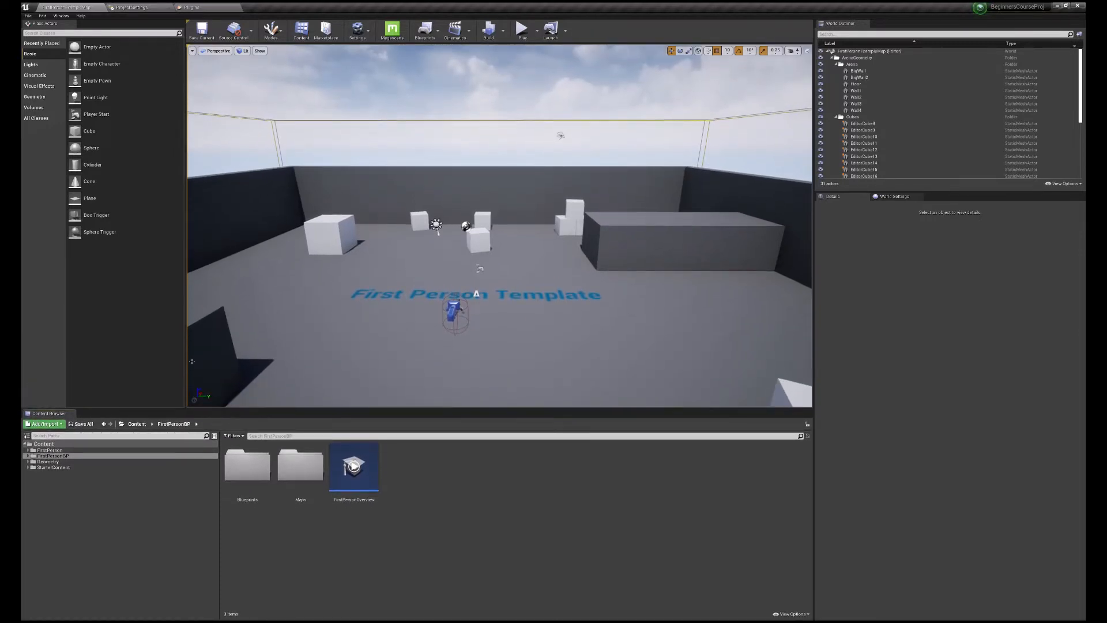
pyautogui.moveTo(187, 359); pyautogui.dragTo(155, 364)
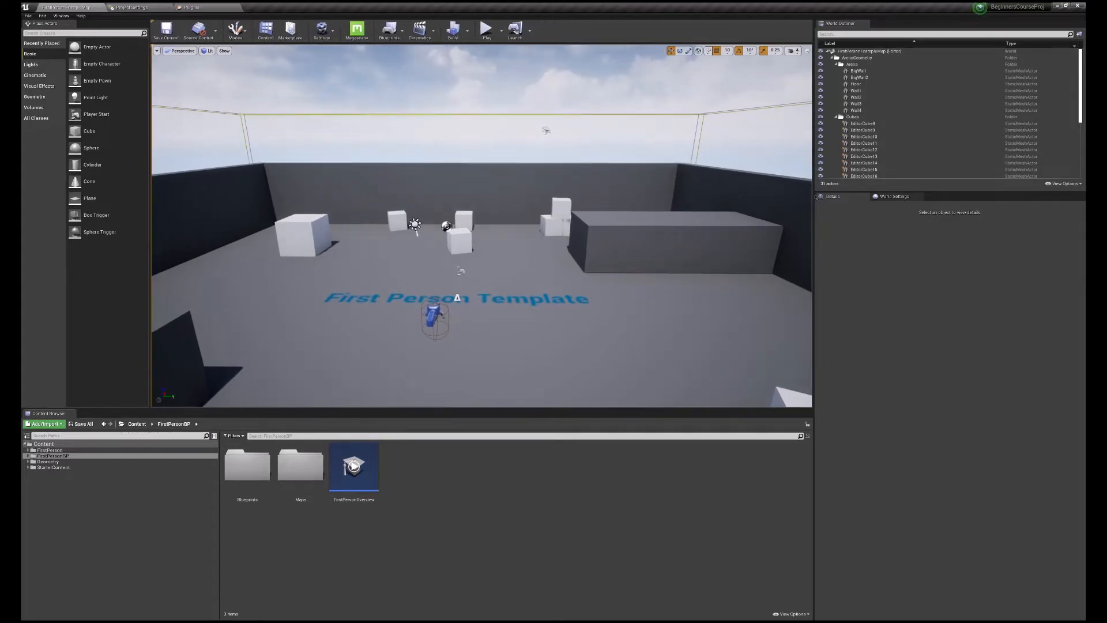
pyautogui.moveTo(815, 197); pyautogui.dragTo(839, 199)
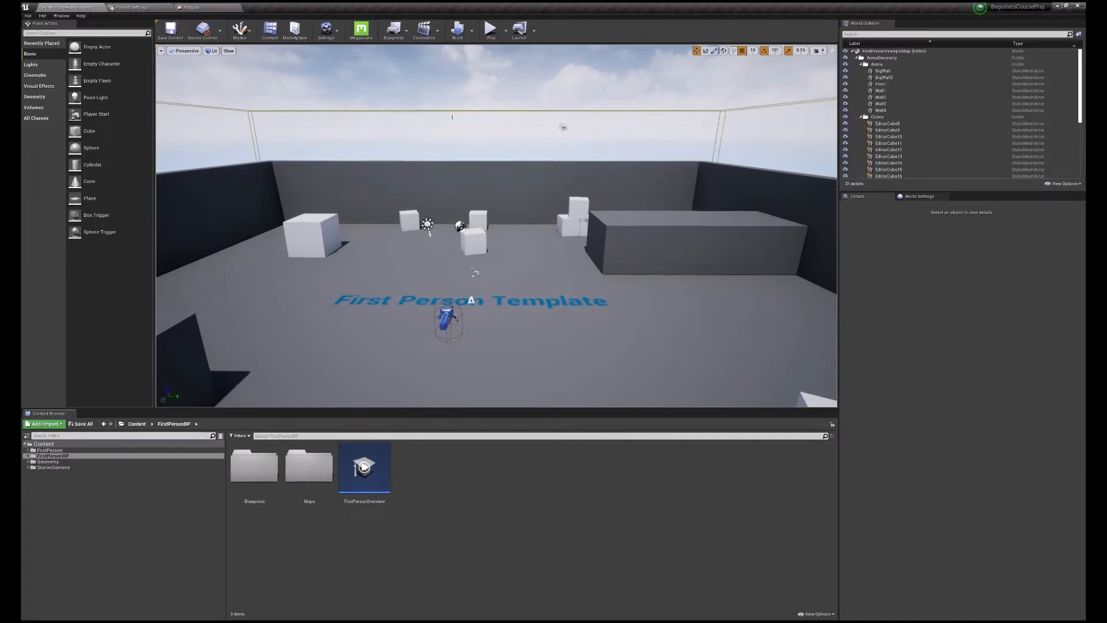
# Play-test the First Person level by walking around the arena and shooting at the cubes, and end the play session.
pyautogui.click(490, 29)
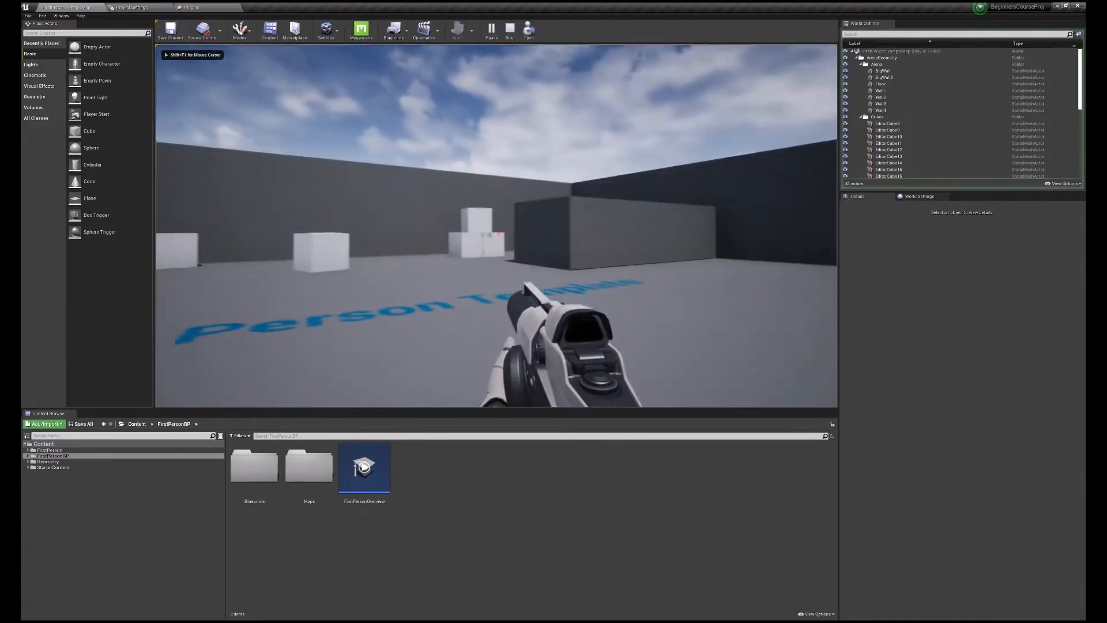
pyautogui.press('w')
pyautogui.press('w')
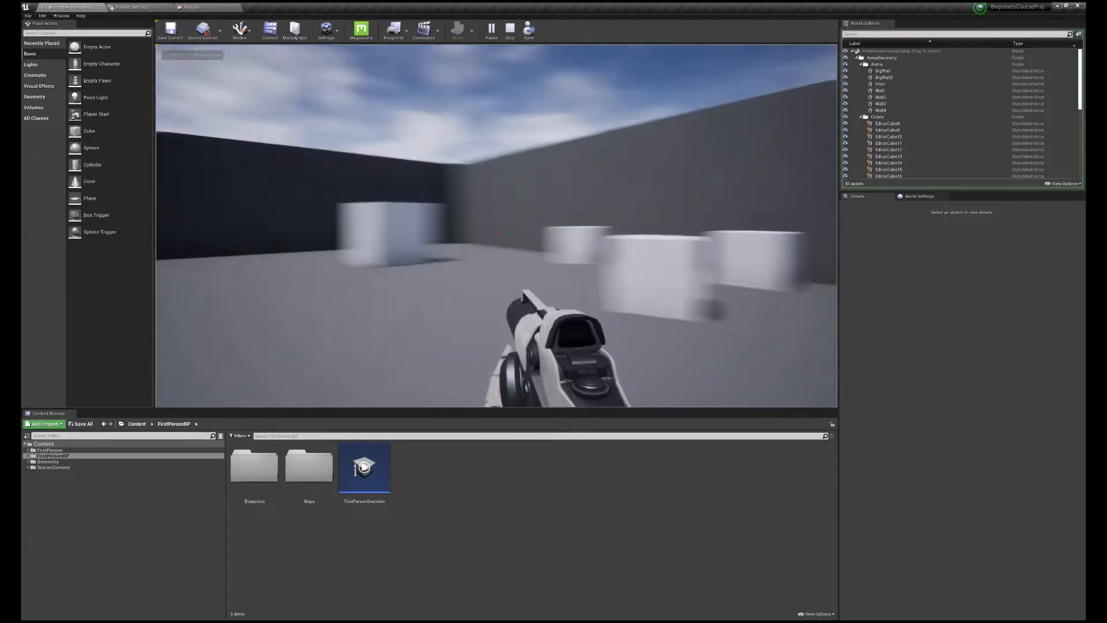
pyautogui.click(499, 234)
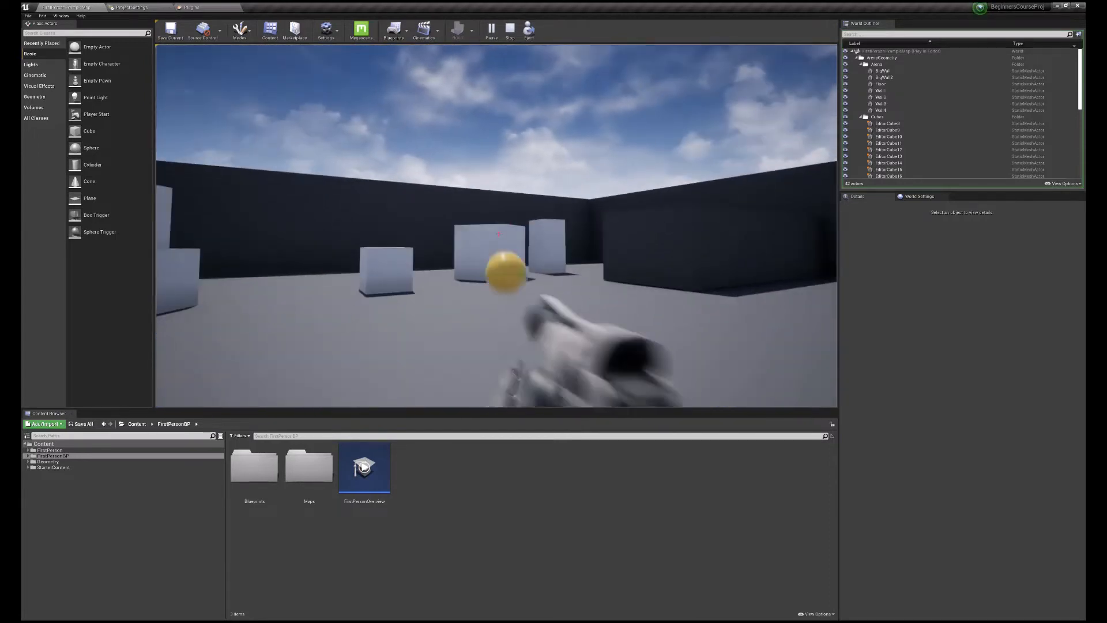
pyautogui.press('w')
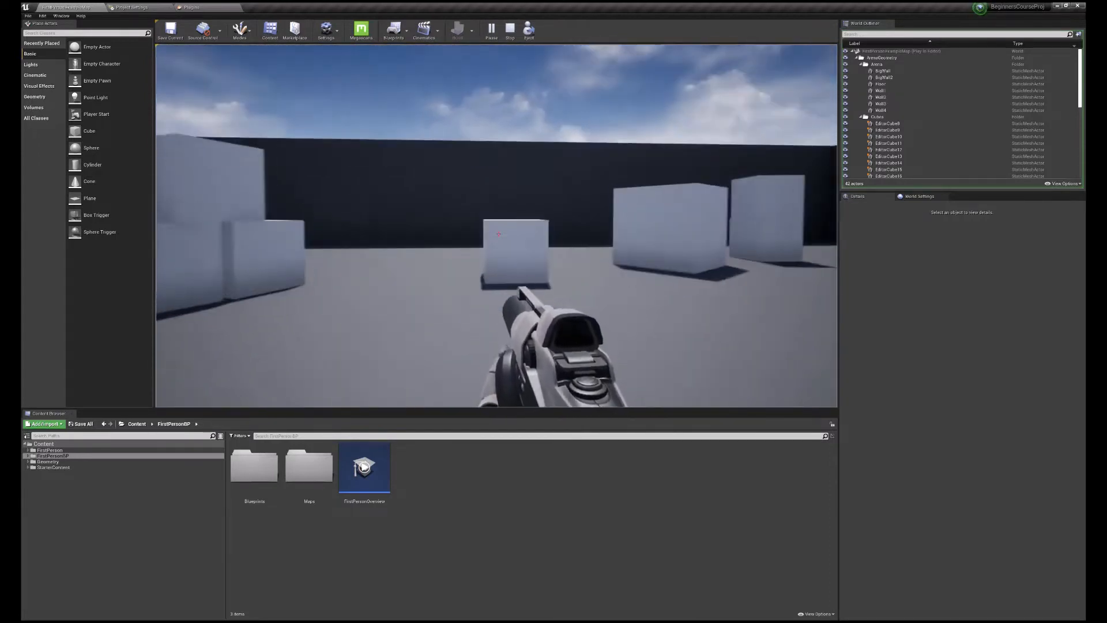
pyautogui.press('s')
pyautogui.click(498, 234)
pyautogui.press('w')
pyautogui.click(499, 234)
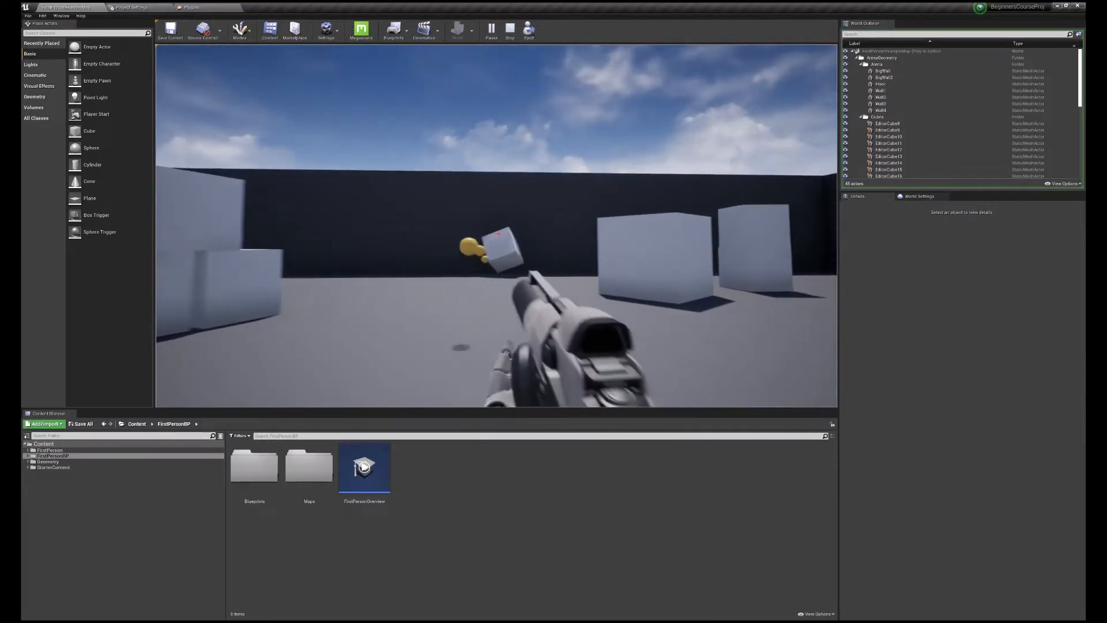
pyautogui.click(499, 234)
pyautogui.press('s')
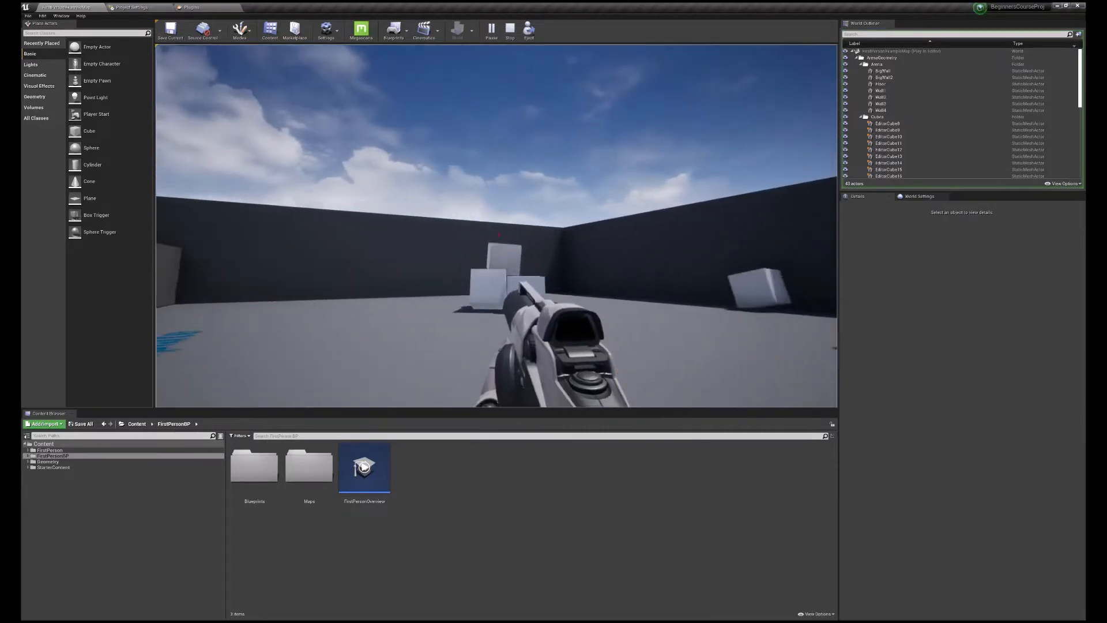
pyautogui.click(499, 234)
pyautogui.press('s')
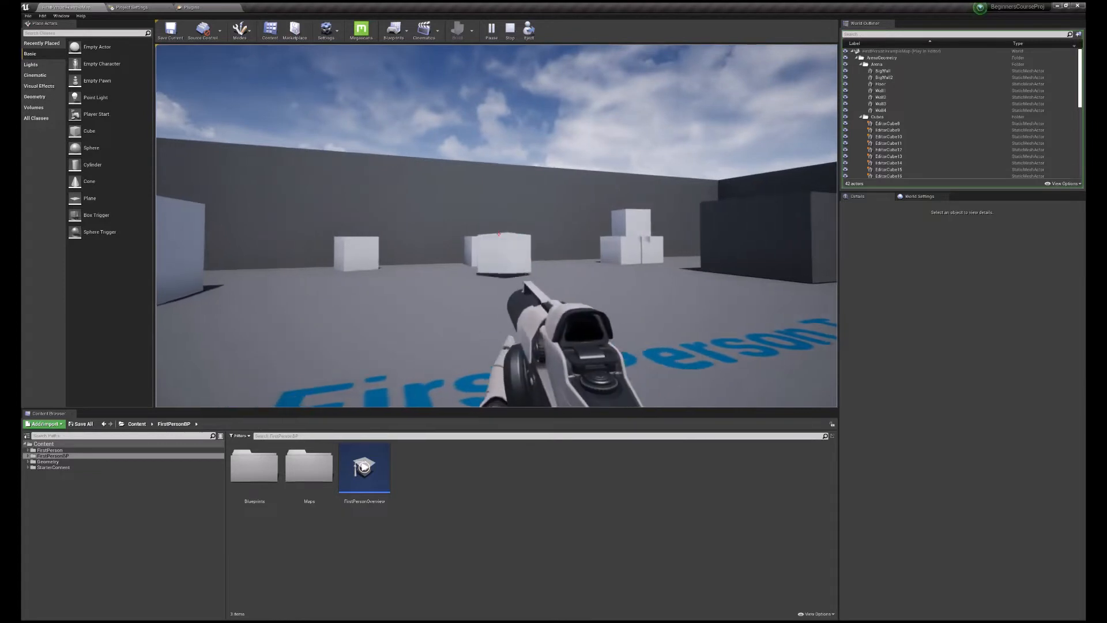
pyautogui.click(499, 234)
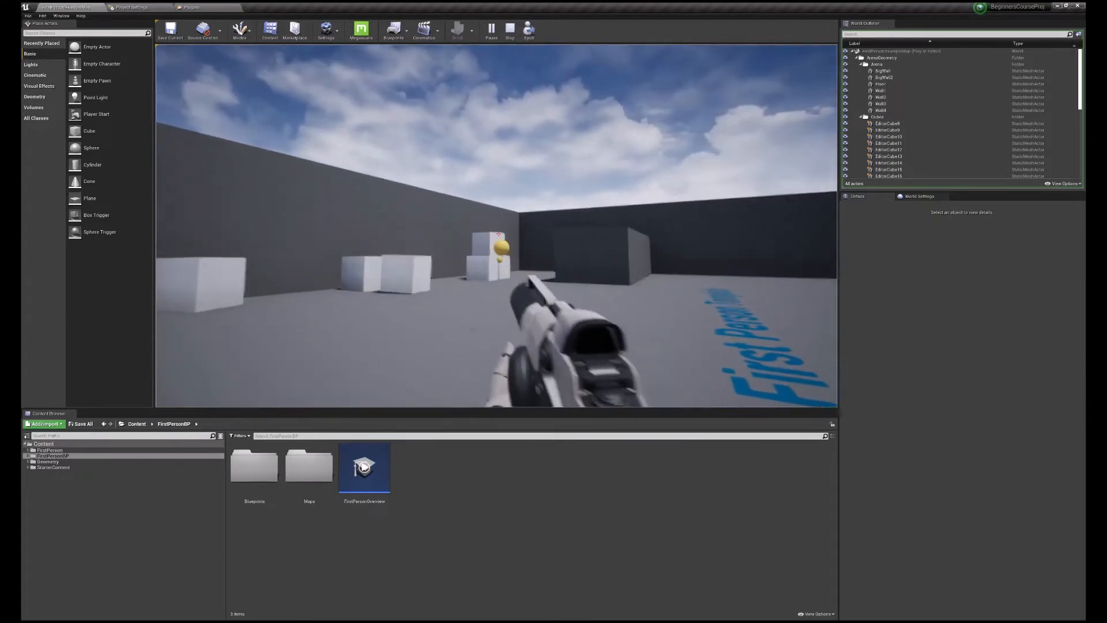
pyautogui.press('d')
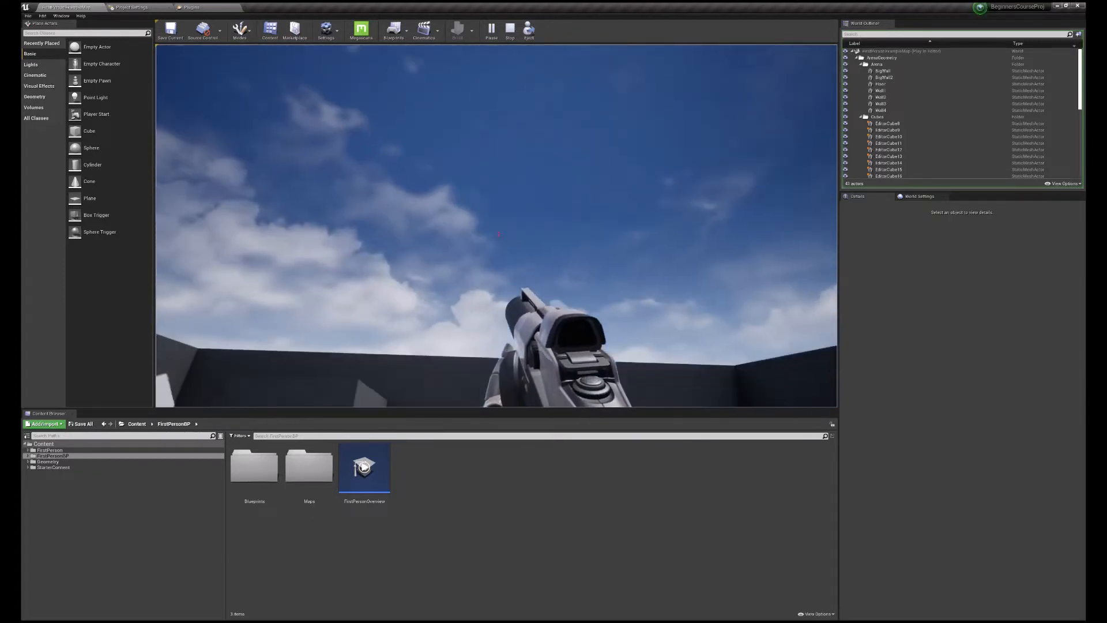
pyautogui.click(499, 234)
pyautogui.click(499, 235)
pyautogui.click(499, 235)
pyautogui.click(499, 234)
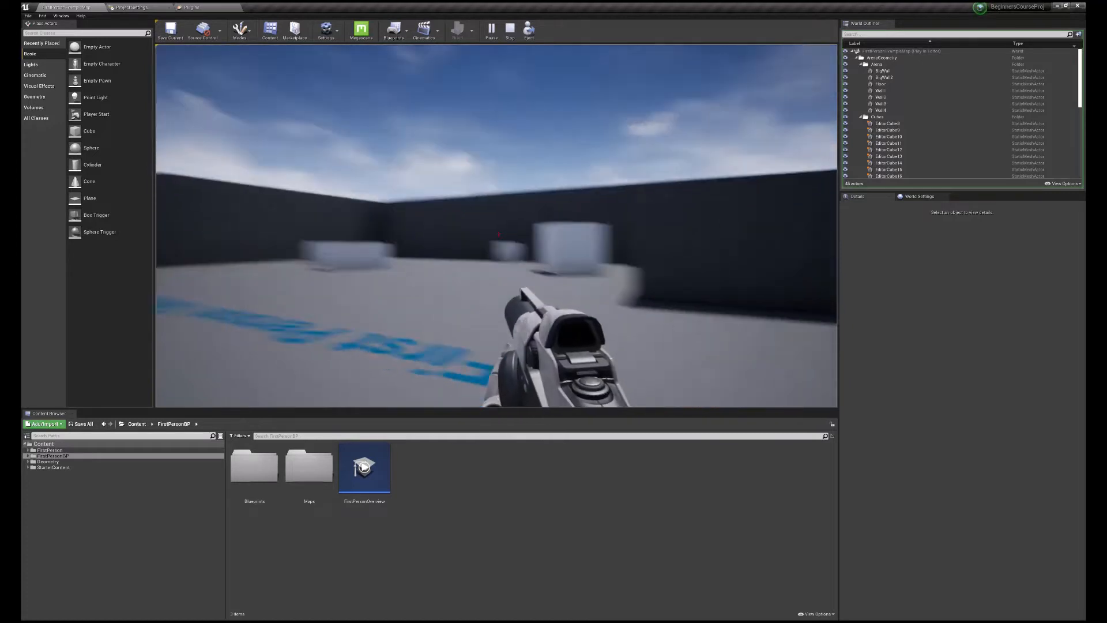
pyautogui.click(499, 234)
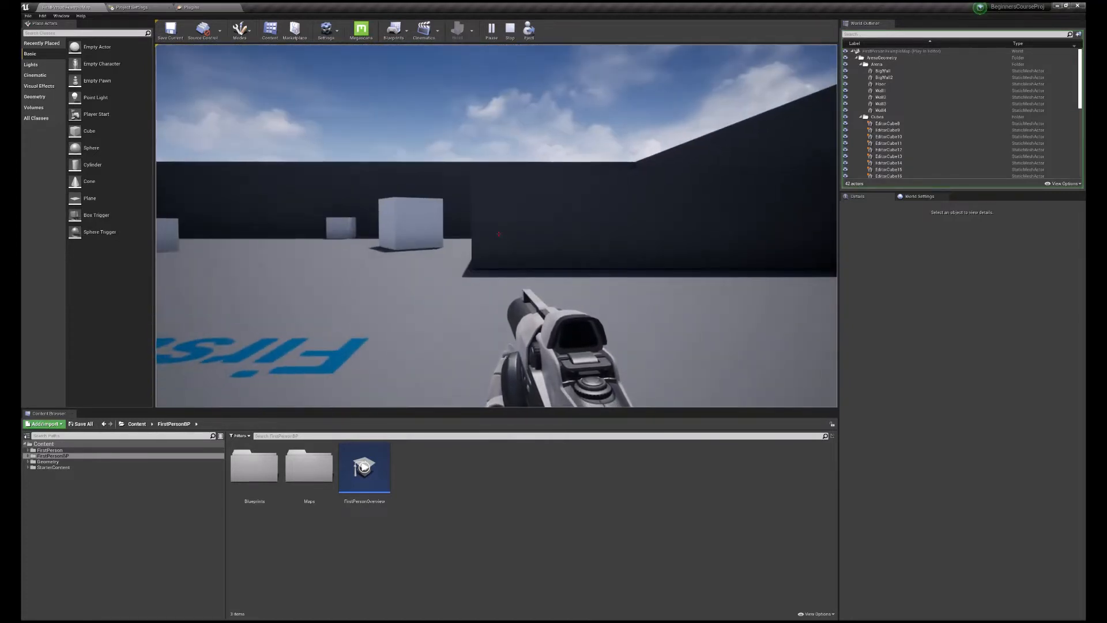
pyautogui.press('Escape')
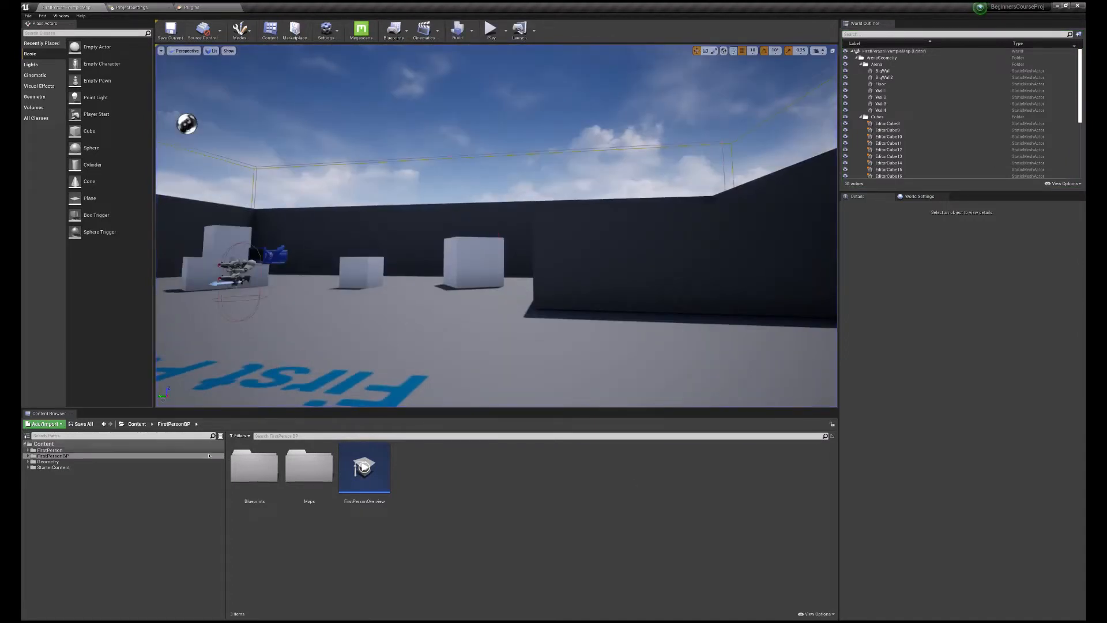
# Select a cube standing on the arena floor and raise it vertically so that it hangs well above the floor.
pyautogui.moveTo(506, 289); pyautogui.dragTo(323, 265, button='right')
pyautogui.click(507, 290)
pyautogui.click(496, 265)
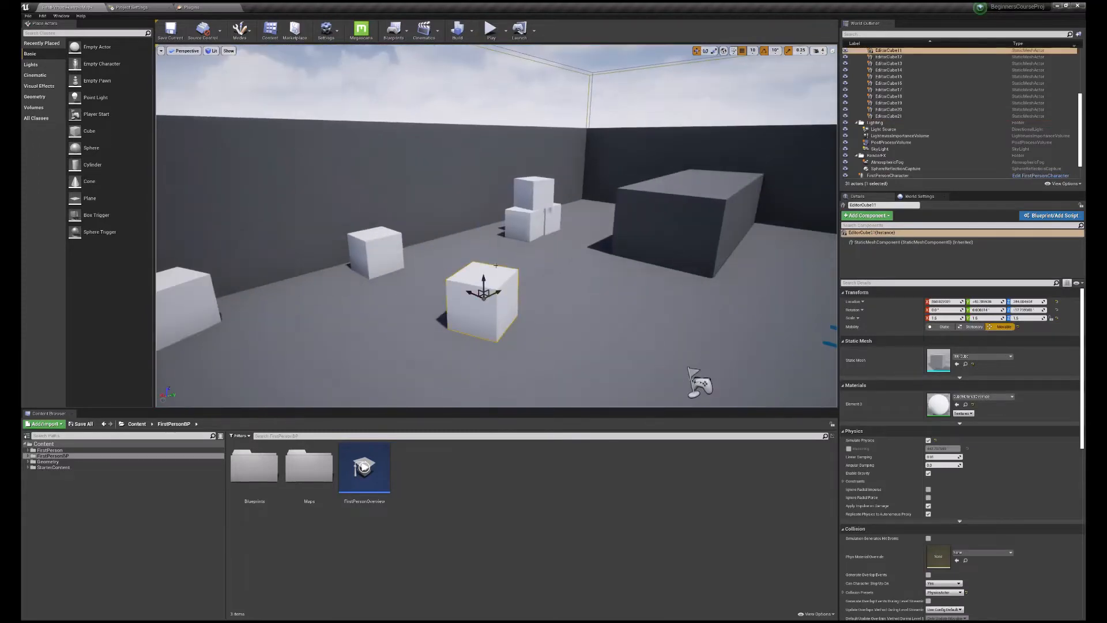
pyautogui.moveTo(483, 282); pyautogui.dragTo(482, 148)
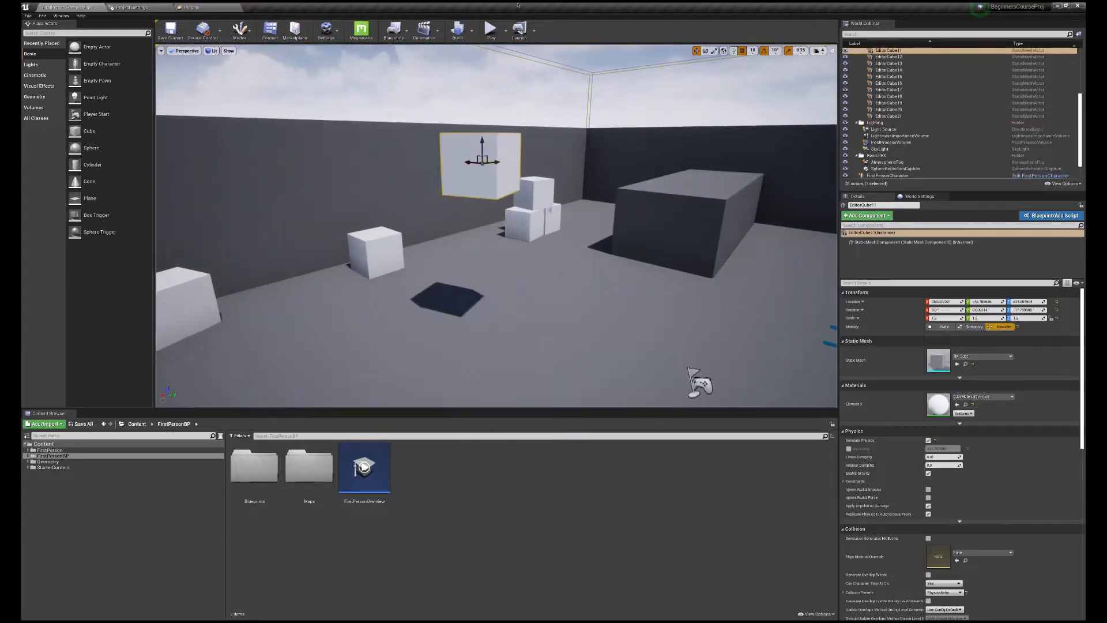
# Play-test the level with the raised cube, fire a shot at it, and end the play session.
pyautogui.click(492, 28)
pyautogui.click(499, 234)
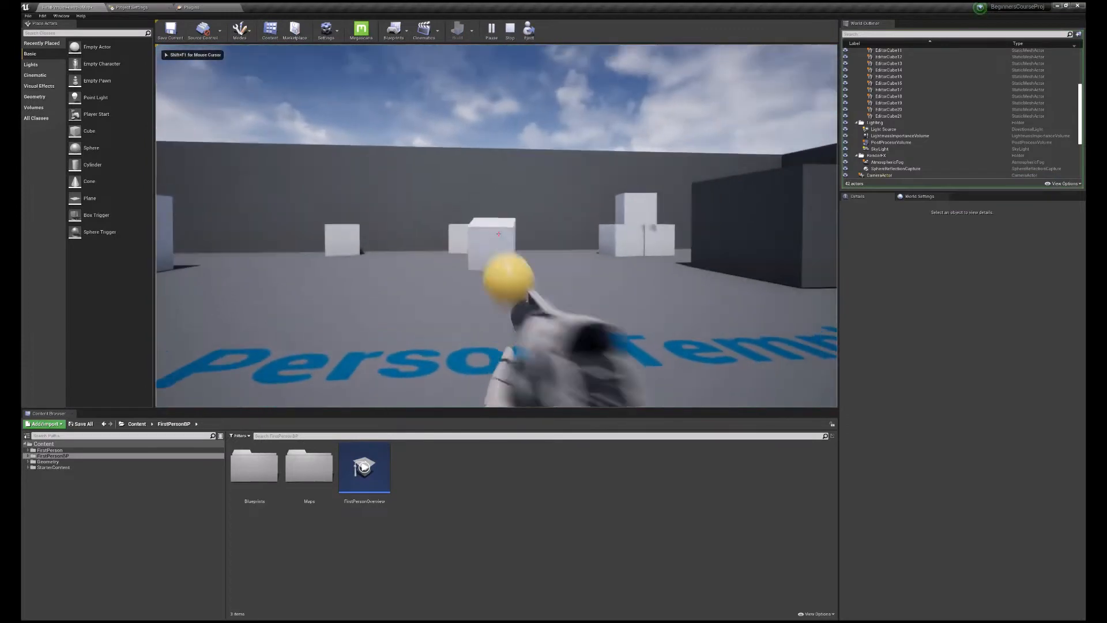
pyautogui.press('Escape')
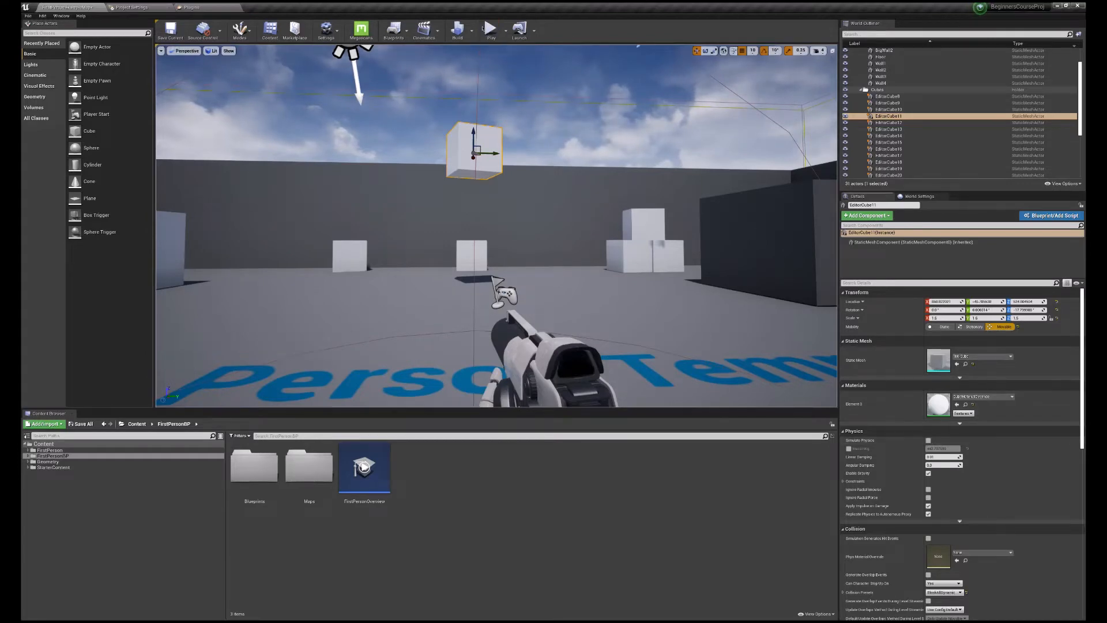
# Play-test shooting at the floating cube with its physics off, end the session, and turn Simulate Physics back on for it.
pyautogui.click(491, 28)
pyautogui.click(595, 240)
pyautogui.click(595, 240)
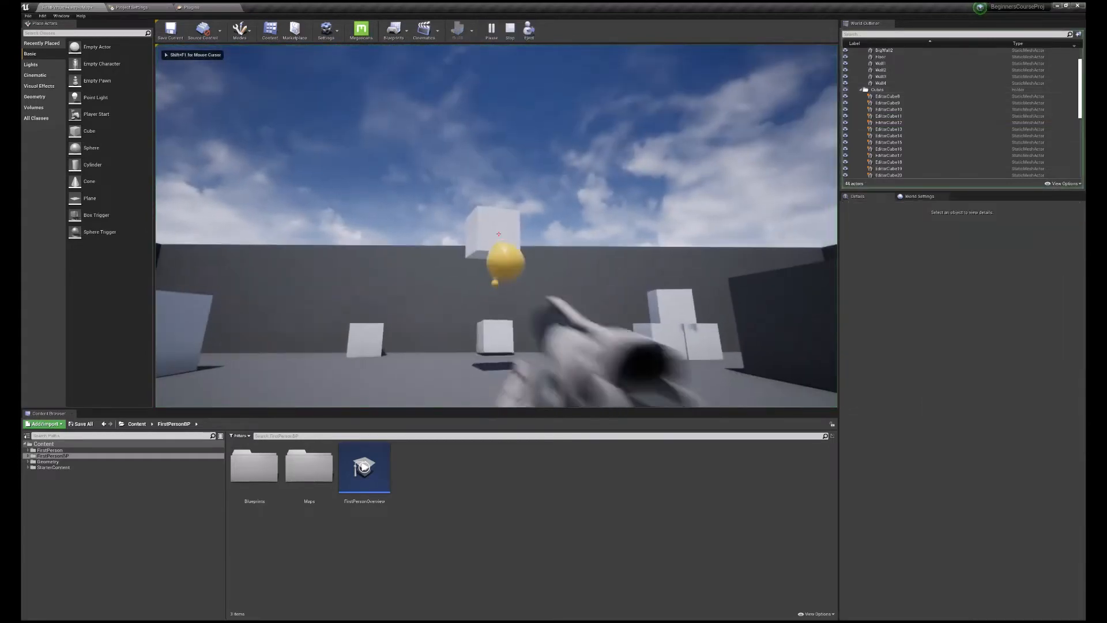
pyautogui.click(595, 241)
pyautogui.click(595, 241)
pyautogui.press('Escape')
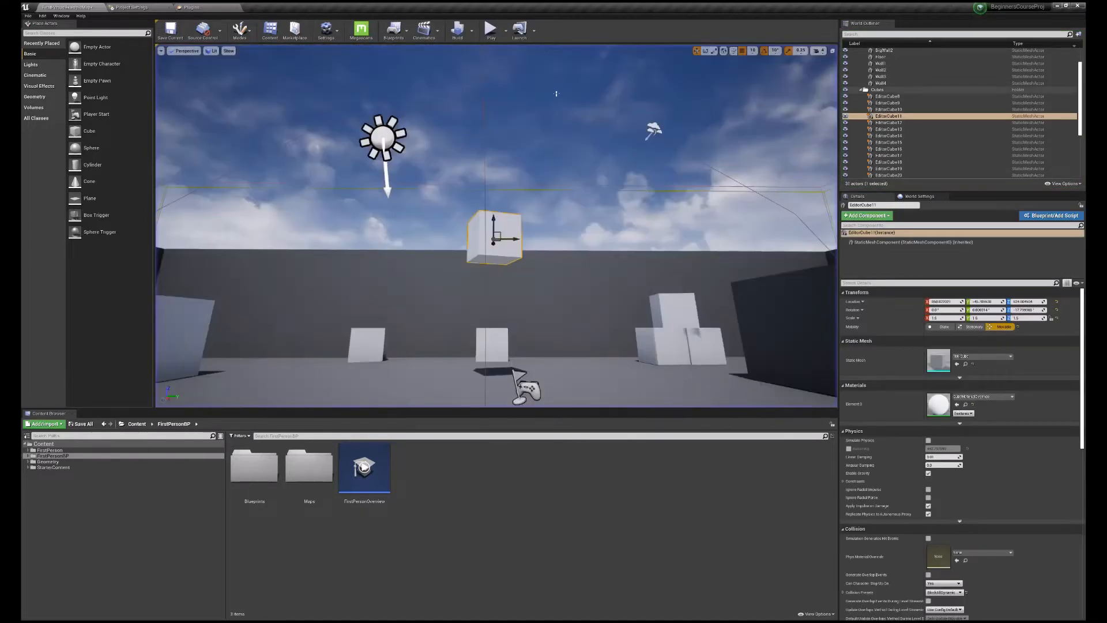
pyautogui.click(928, 440)
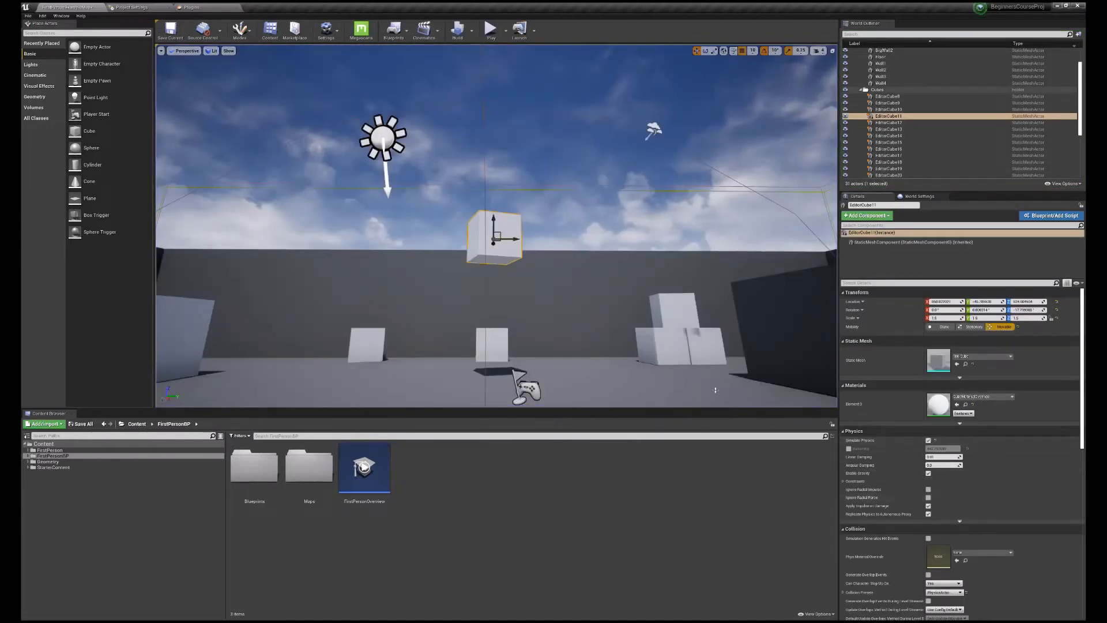
# View the arena from above and select the first-person character to see its camera preview.
pyautogui.press('e')
pyautogui.moveTo(717, 388); pyautogui.dragTo(744, 427, button='right')
pyautogui.press('w')
pyautogui.moveTo(630, 205); pyautogui.dragTo(807, 271, button='right')
pyautogui.press('s')
pyautogui.click(614, 189)
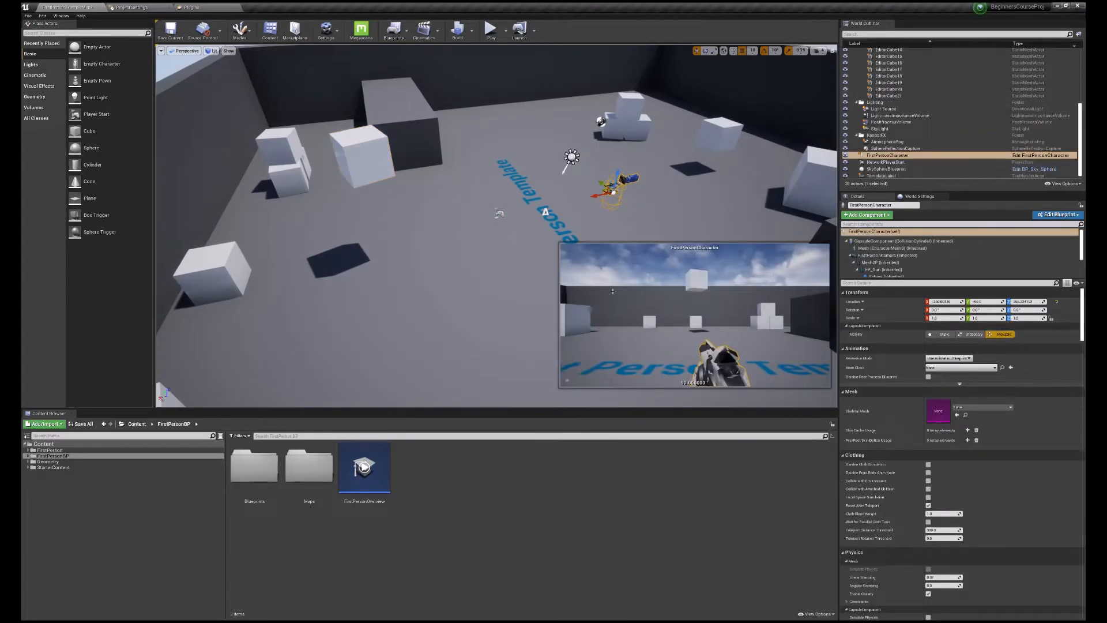
# Place a Point Light on the face of the large dark block and look at it up close.
pyautogui.click(31, 65)
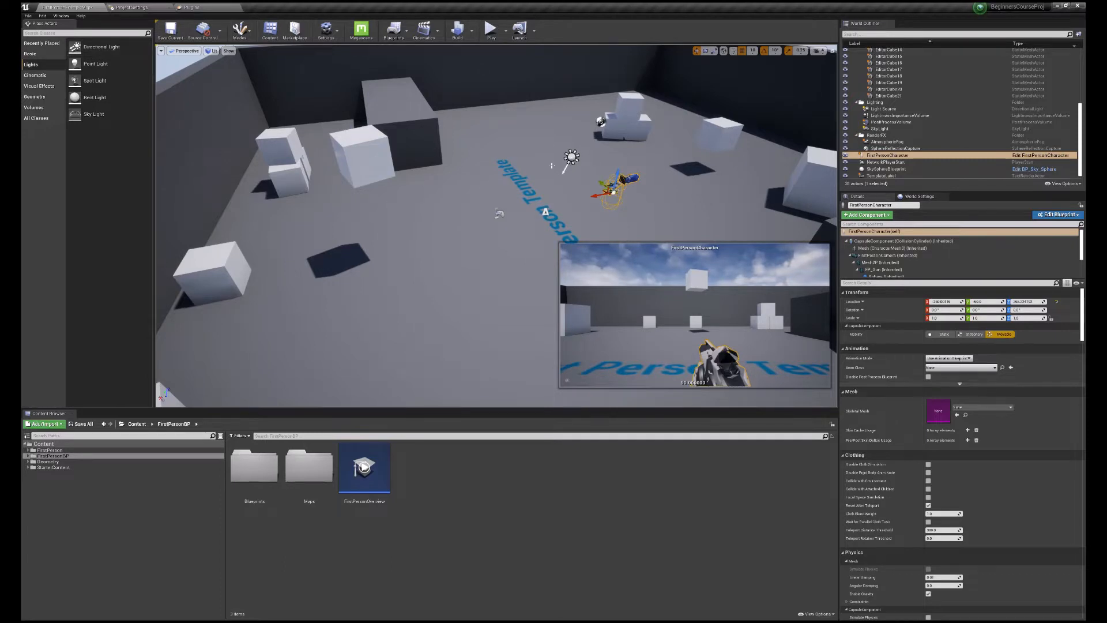
pyautogui.click(496, 239)
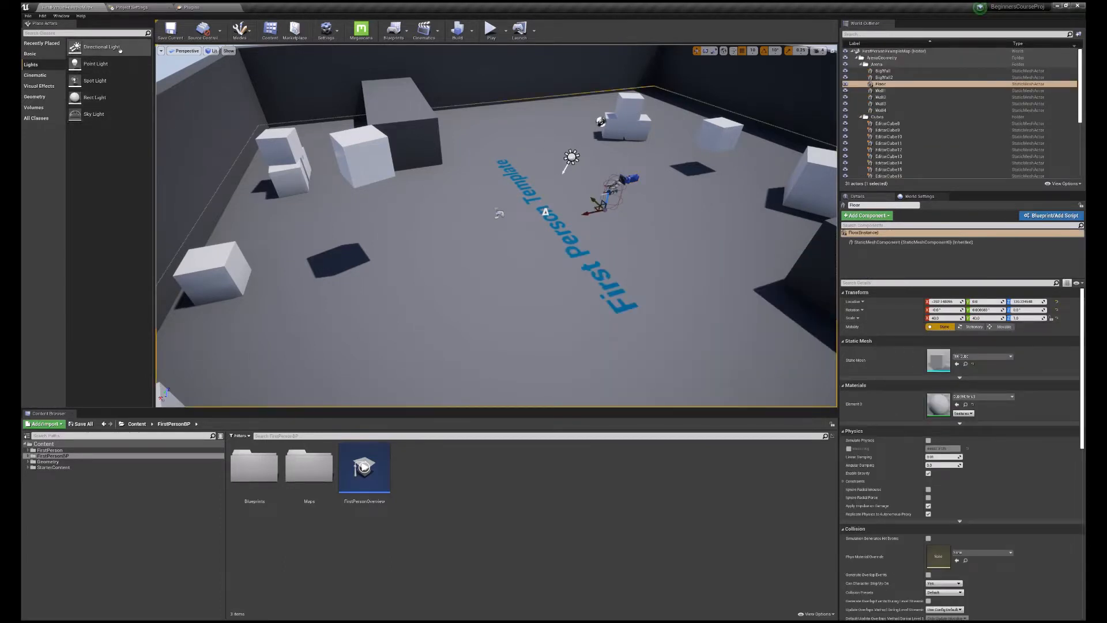
pyautogui.moveTo(98, 81); pyautogui.dragTo(418, 137)
pyautogui.moveTo(417, 136); pyautogui.dragTo(316, 106, button='right')
pyautogui.press('w')
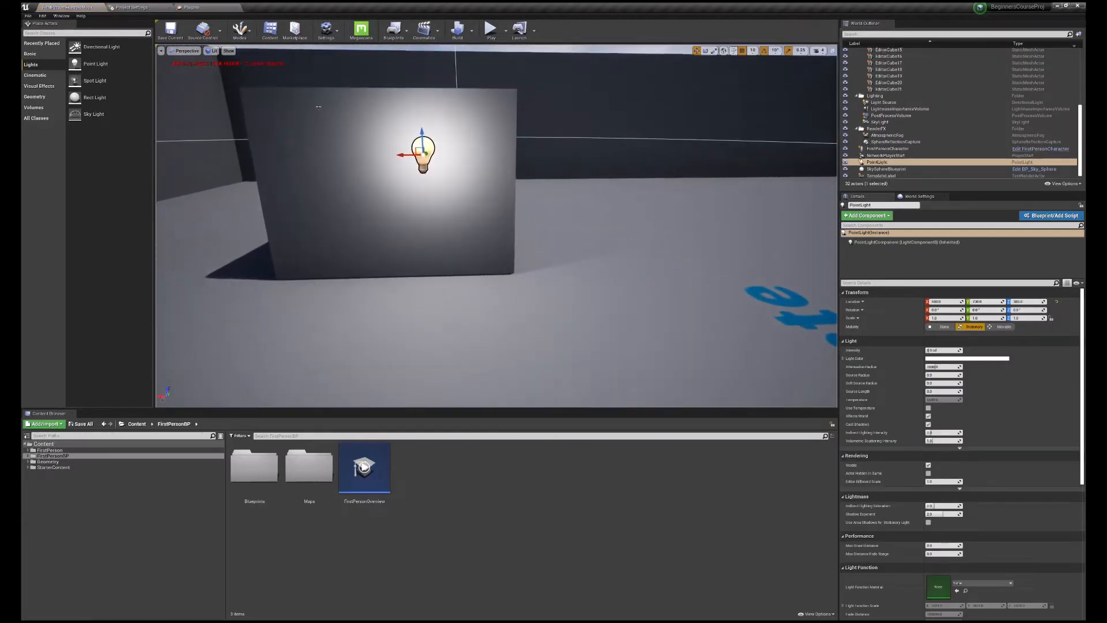
# Place a Rect Light at the side edge of the large dark block and delete the Point Light.
pyautogui.moveTo(115, 101); pyautogui.dragTo(270, 183)
pyautogui.click(431, 162)
pyautogui.press('Delete')
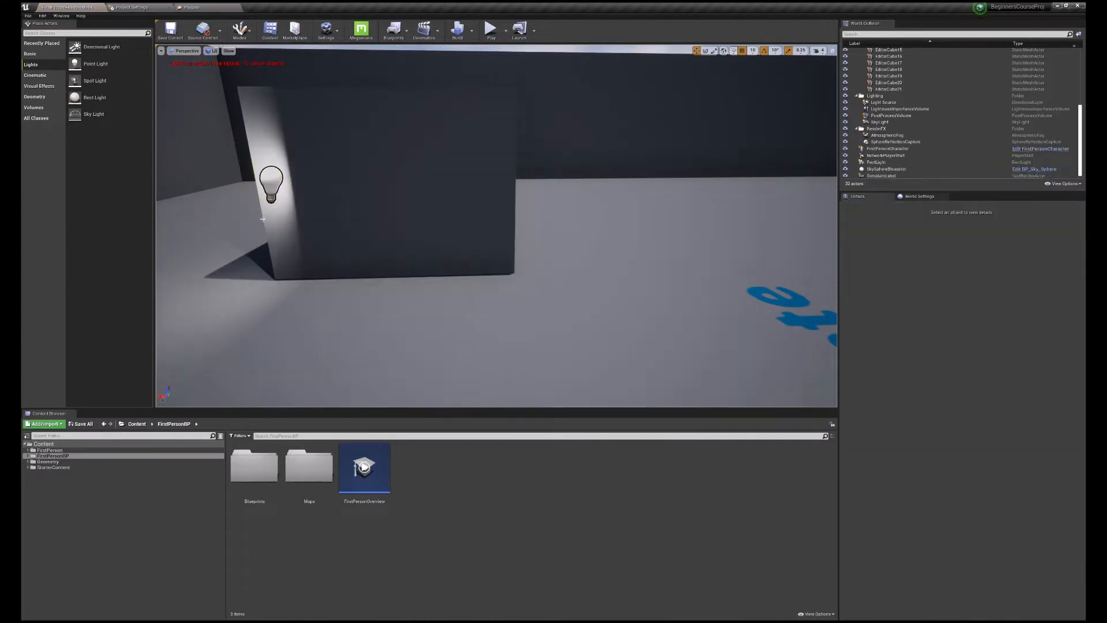
# Rotate the Rect Light to shine downwards and move it to the middle of the dark block's front face.
pyautogui.click(267, 182)
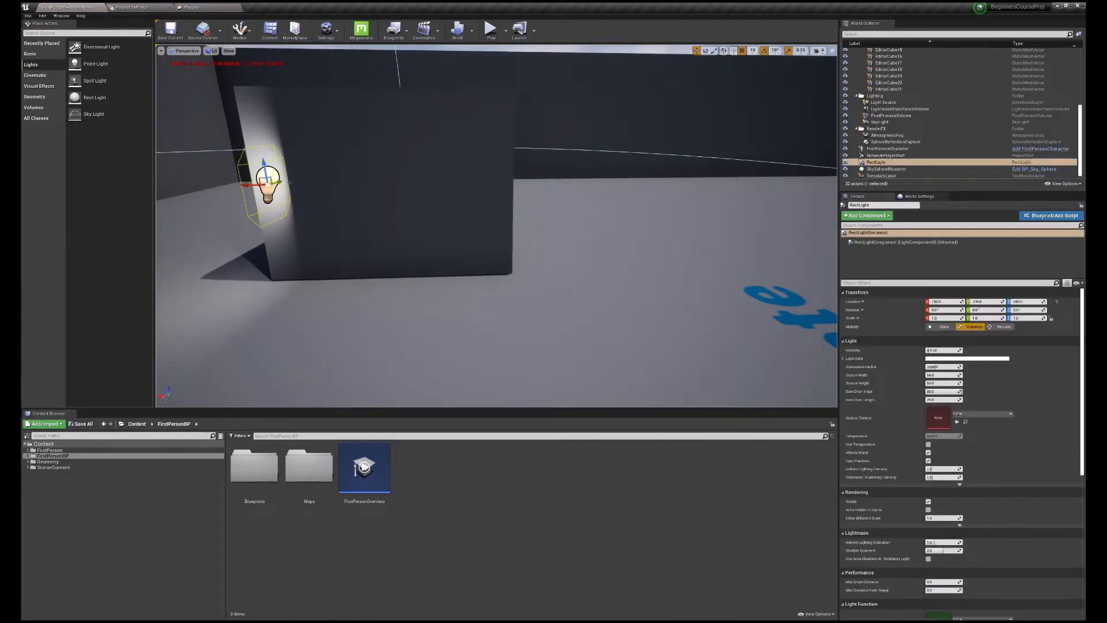
pyautogui.moveTo(293, 174); pyautogui.dragTo(290, 172)
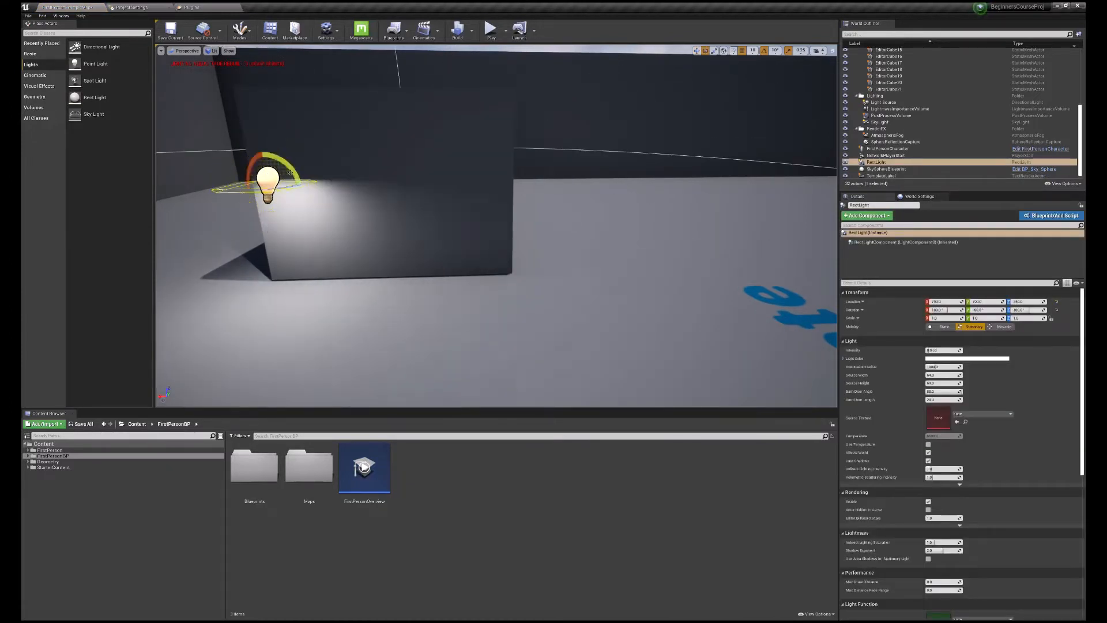
pyautogui.press('w')
pyautogui.press('e')
pyautogui.press('w')
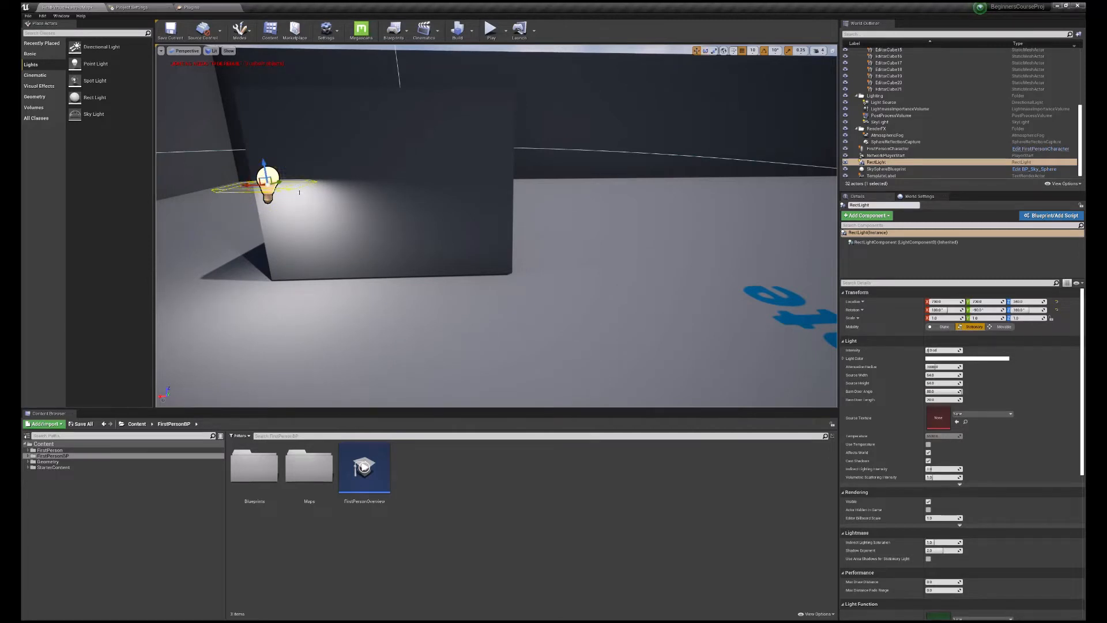
pyautogui.moveTo(270, 189); pyautogui.dragTo(372, 149)
# Play-test the level to inspect the Rect Light on the block, end the session, and delete the light.
pyautogui.click(492, 31)
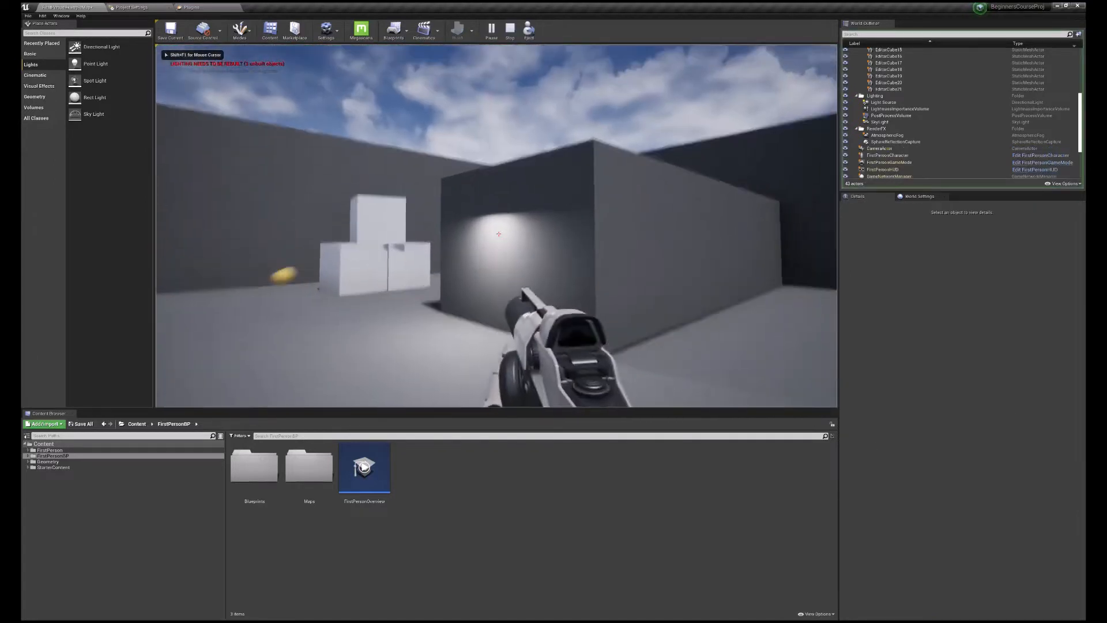
pyautogui.press('w')
pyautogui.press('w')
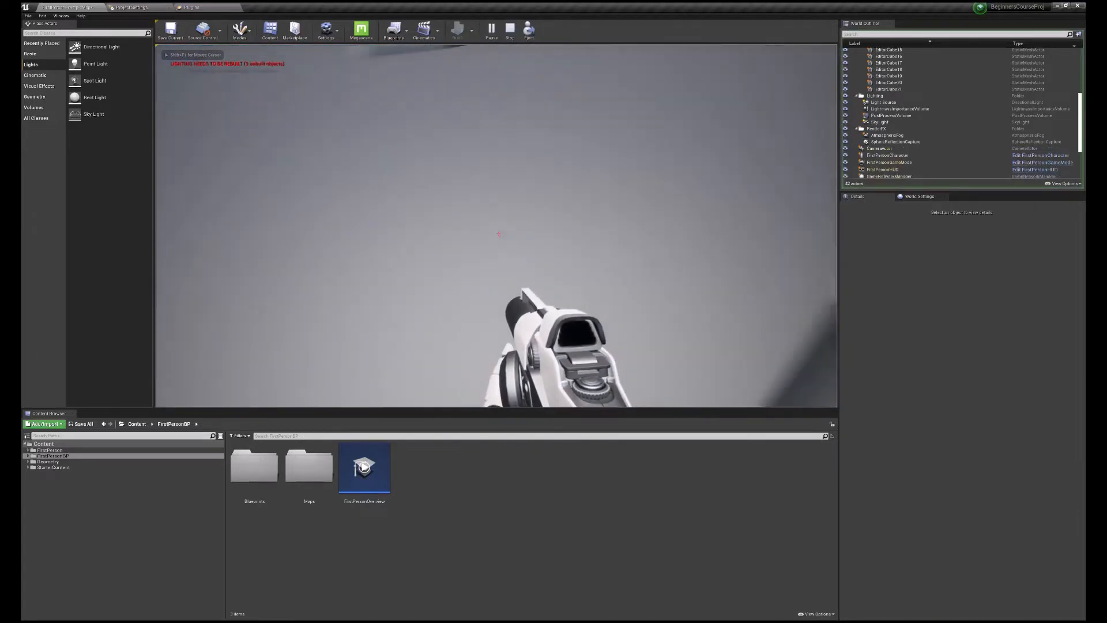
pyautogui.press('s')
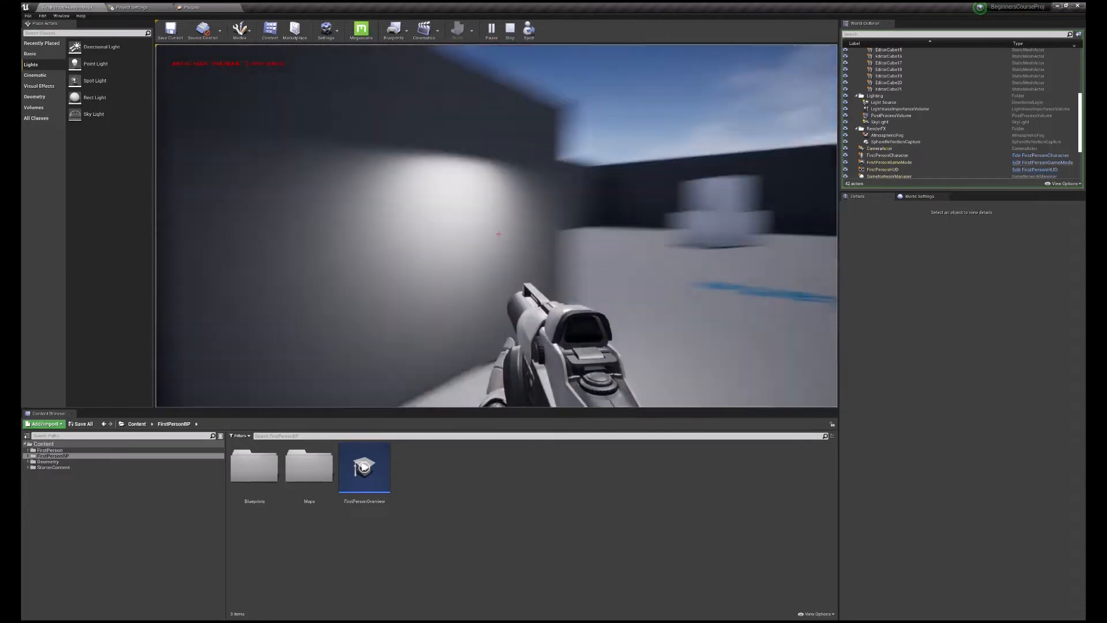
pyautogui.click(498, 234)
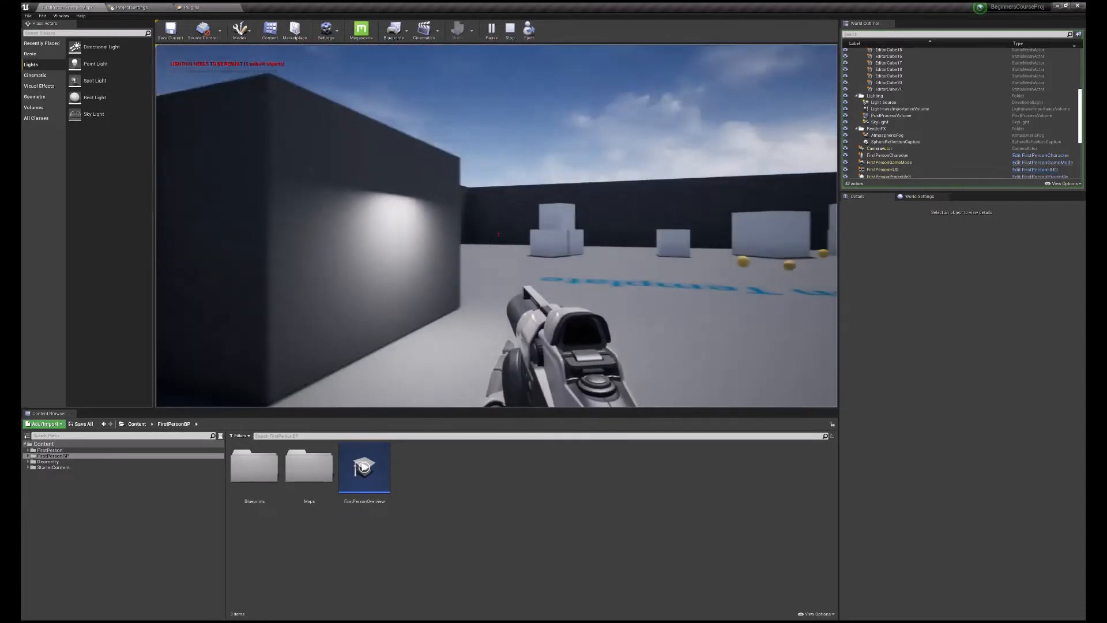
pyautogui.press('Escape')
pyautogui.press('Delete')
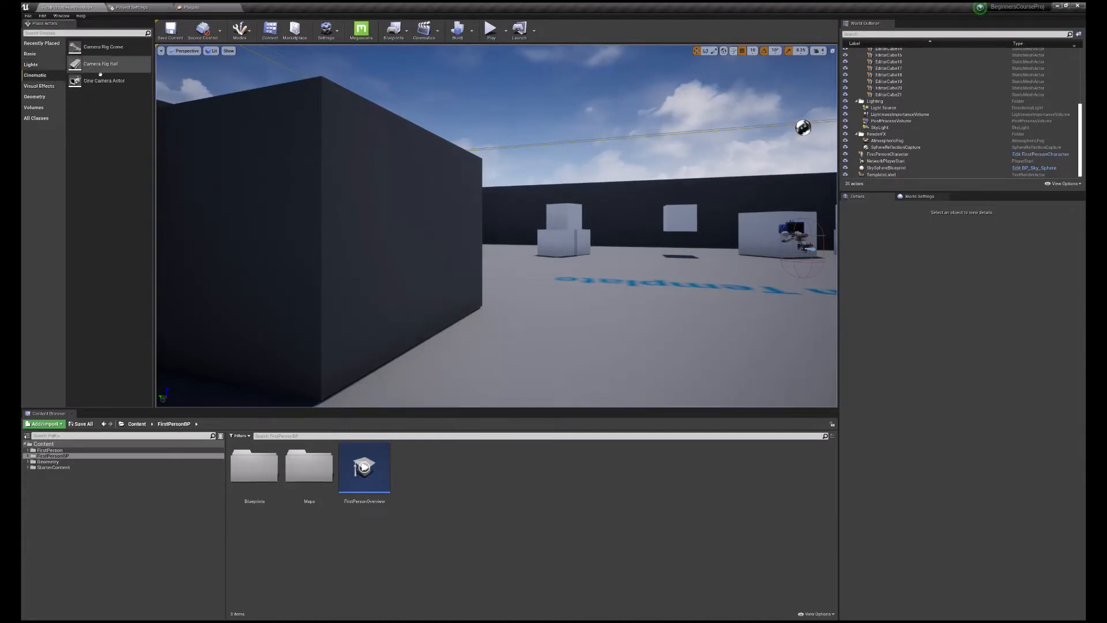
# Add an Exponential Height Fog actor to the arena and adjust its Fog Density, Fog Height Falloff and Fog Inscattering Color.
pyautogui.click(45, 87)
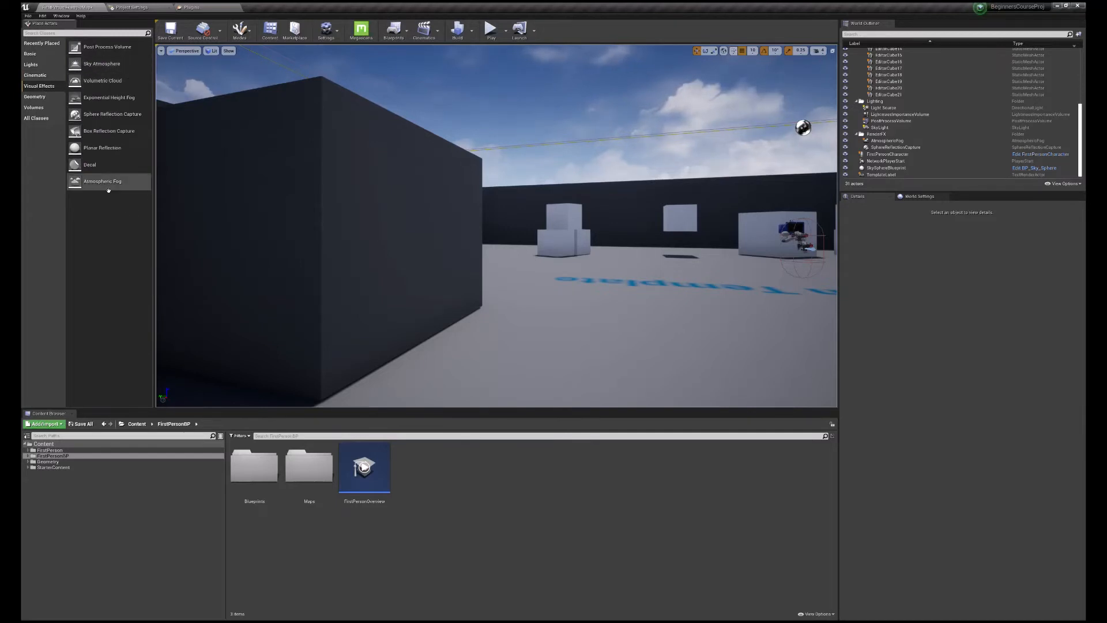
pyautogui.moveTo(109, 98); pyautogui.dragTo(571, 269)
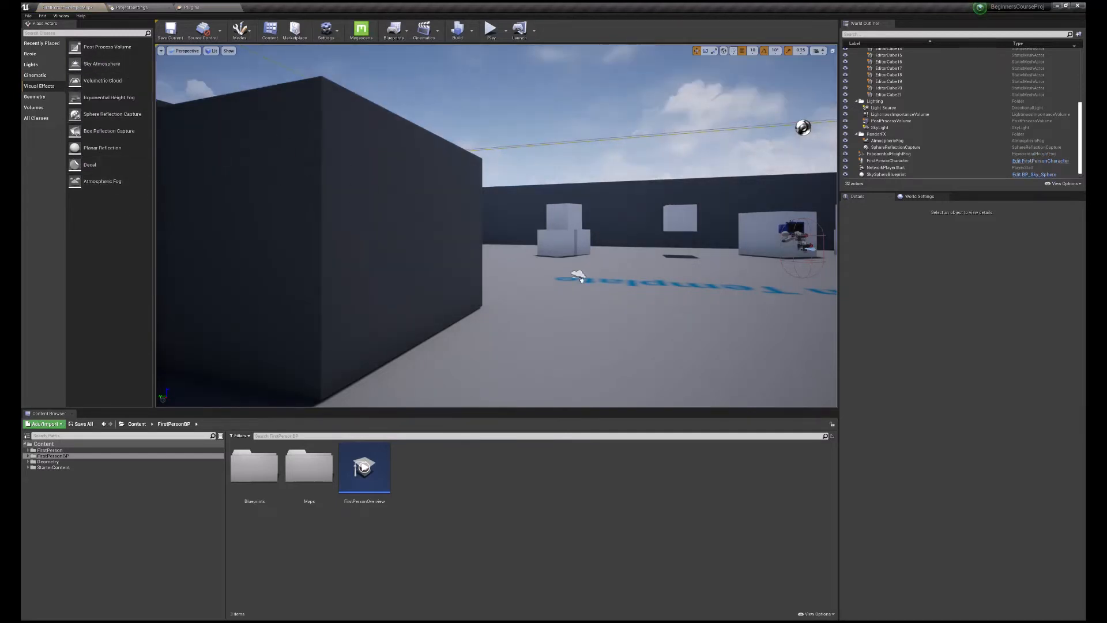
pyautogui.press('f')
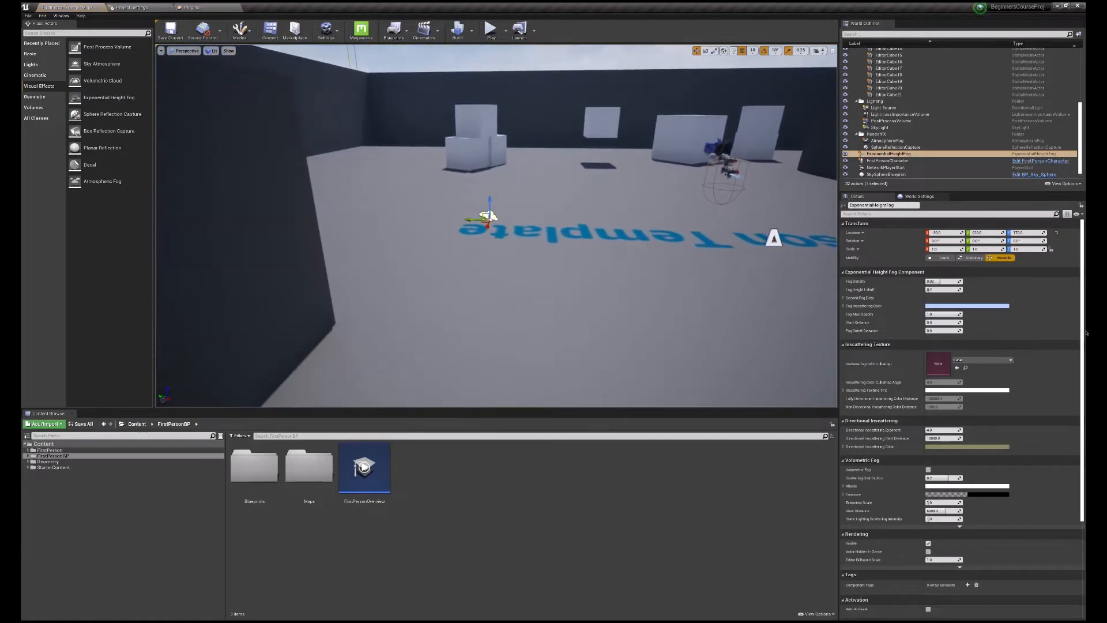
pyautogui.moveTo(946, 282)
pyautogui.mouseDown()
pyautogui.moveTo(962, 281)
pyautogui.moveTo(928, 289)
pyautogui.mouseUp()
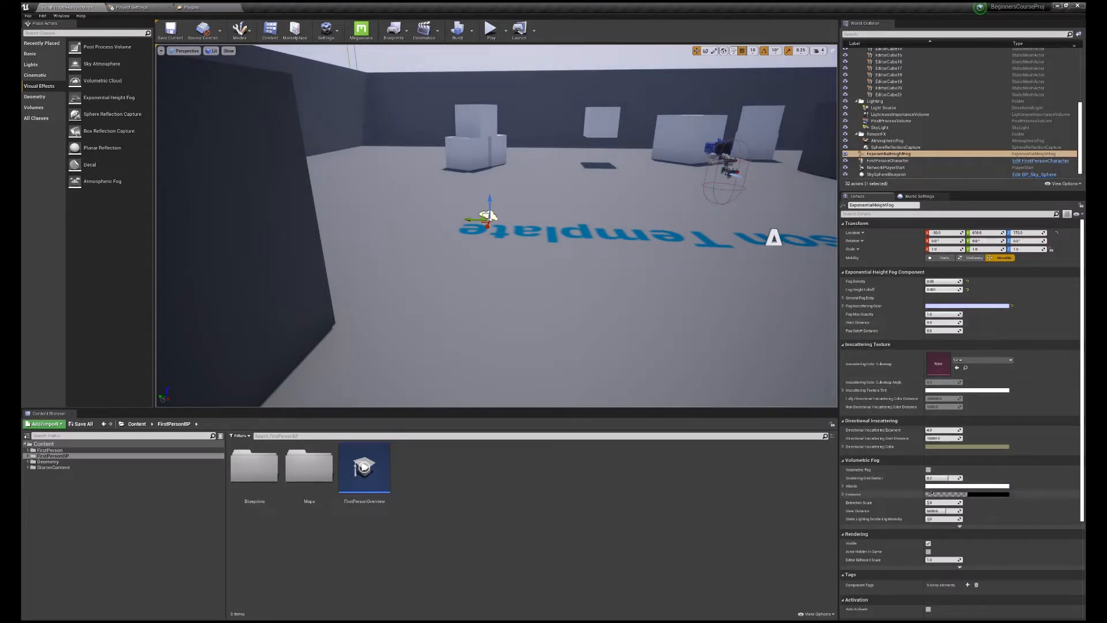
# Enable Volumetric Fog on the height fog and increase its Extinction Scale and View Distance.
pyautogui.click(928, 470)
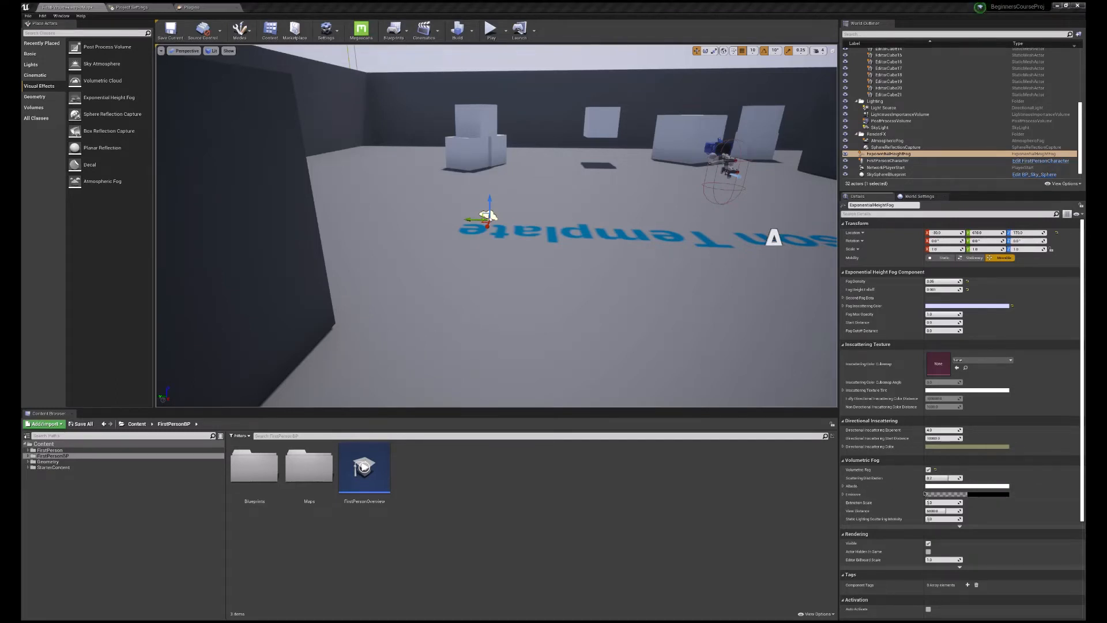
pyautogui.moveTo(925, 494); pyautogui.dragTo(935, 579)
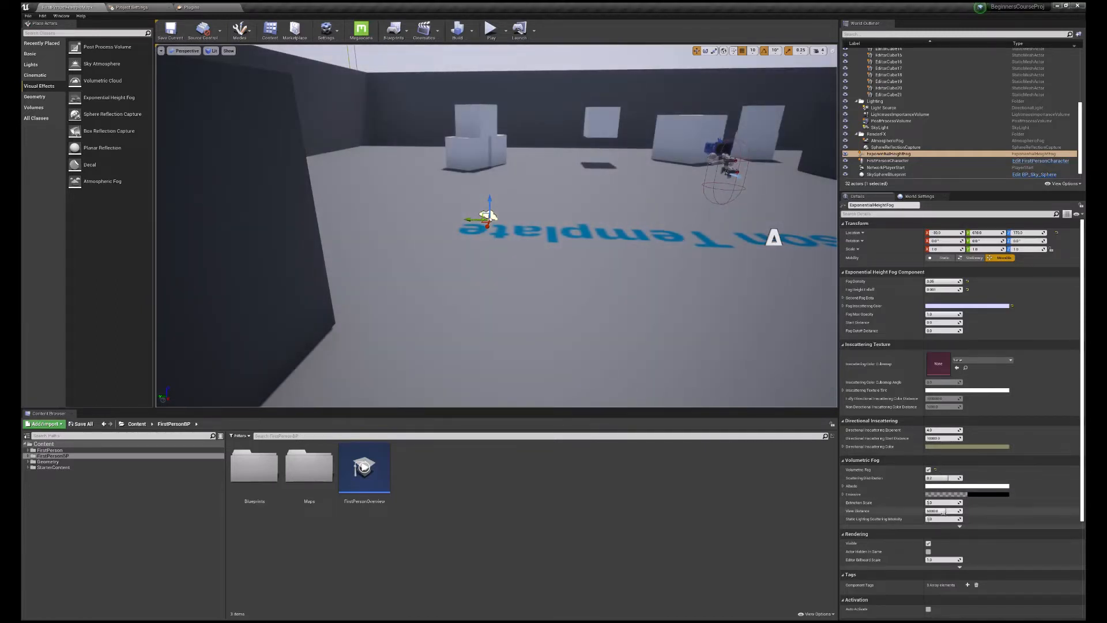
pyautogui.moveTo(943, 503)
pyautogui.mouseDown()
pyautogui.moveTo(980, 503)
pyautogui.moveTo(943, 511)
pyautogui.mouseUp()
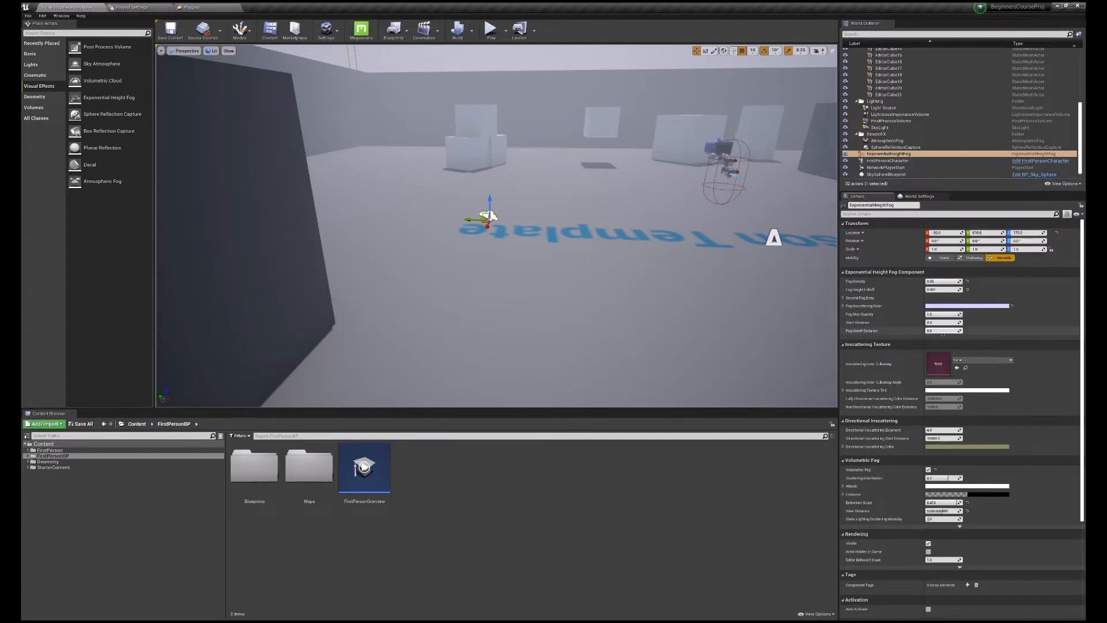
# Try a larger Fog Cutoff Distance on the height fog and reset it to its default.
pyautogui.moveTo(943, 332); pyautogui.dragTo(948, 332)
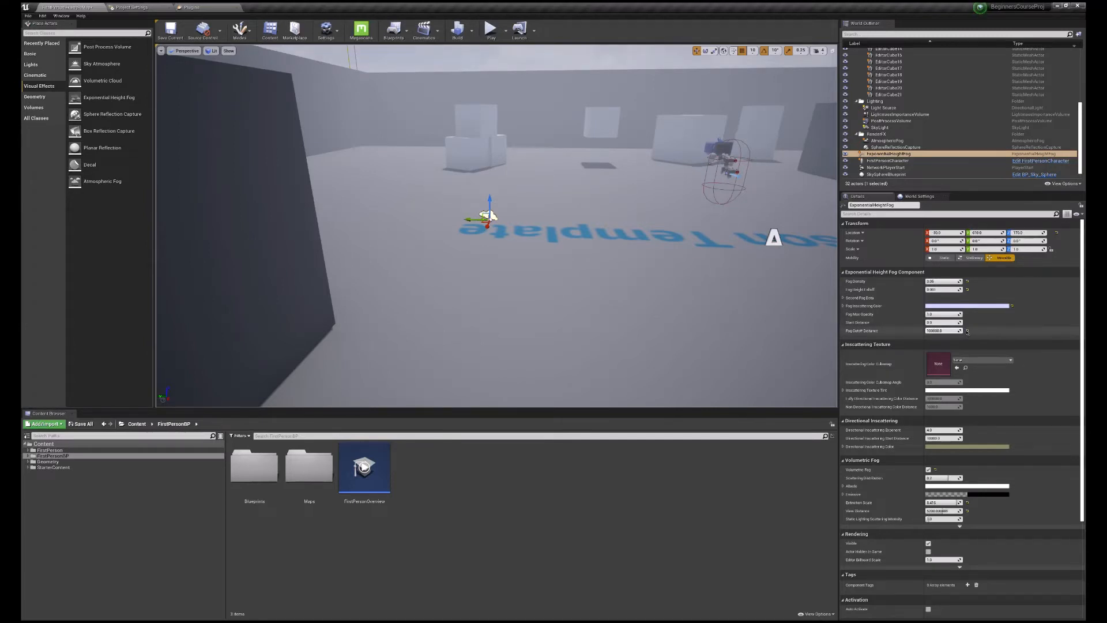
pyautogui.click(967, 331)
# Look around the foggy arena, play-test the level in the fog, and end the play session.
pyautogui.moveTo(812, 360); pyautogui.dragTo(587, 115, button='right')
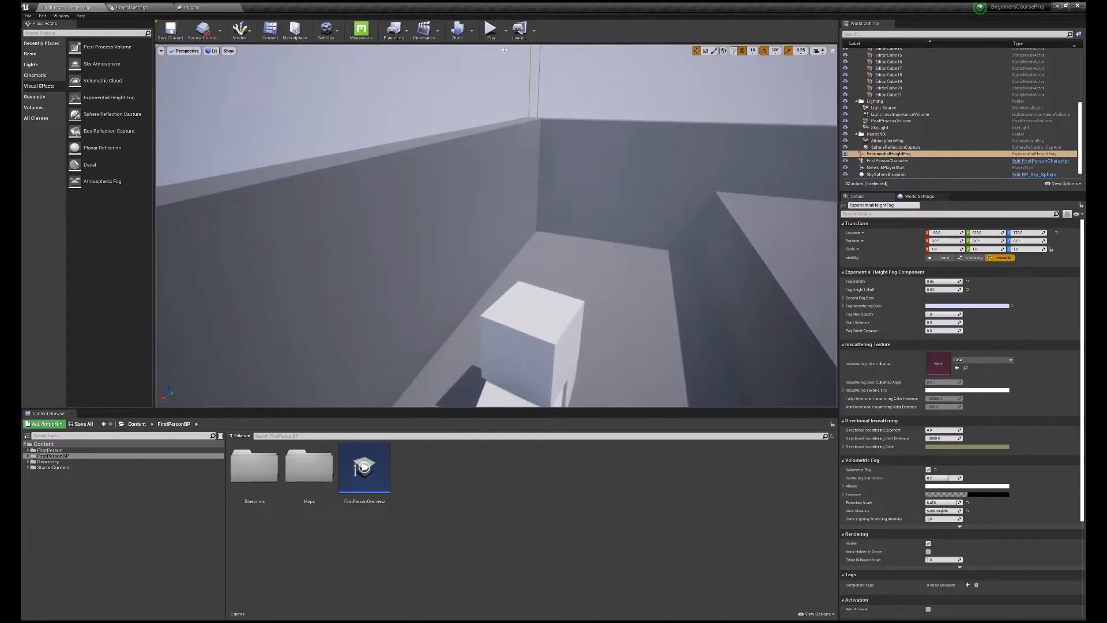
pyautogui.click(492, 30)
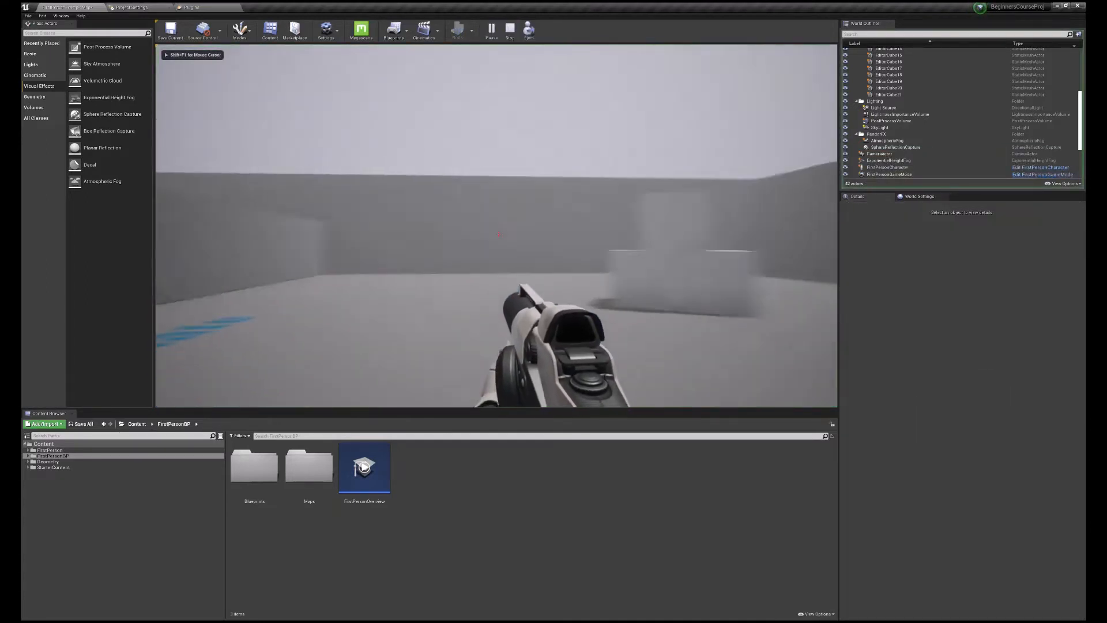
pyautogui.press('Escape')
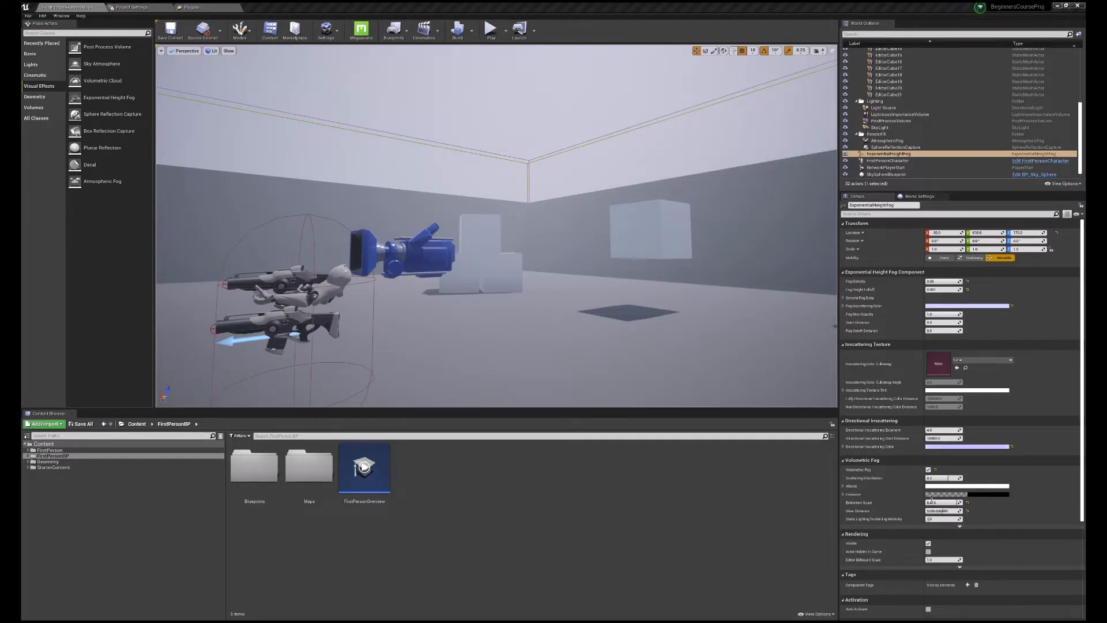
# Examine the height fog's remaining settings and view the foggy arena from above.
pyautogui.moveTo(862, 462); pyautogui.dragTo(933, 504)
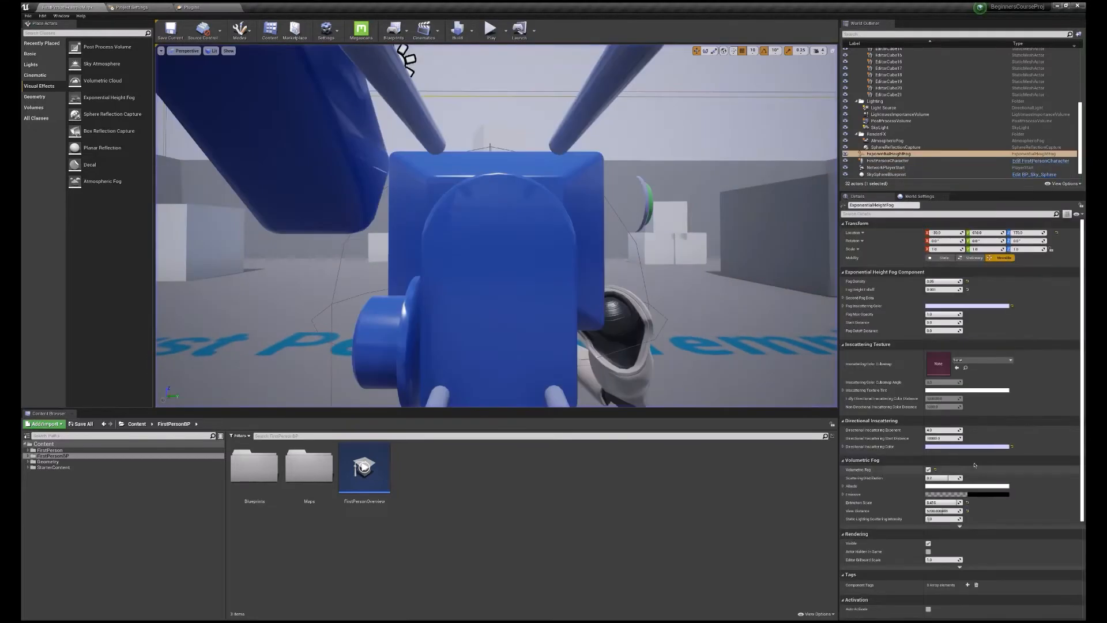
pyautogui.scroll(-5, 977, 258)
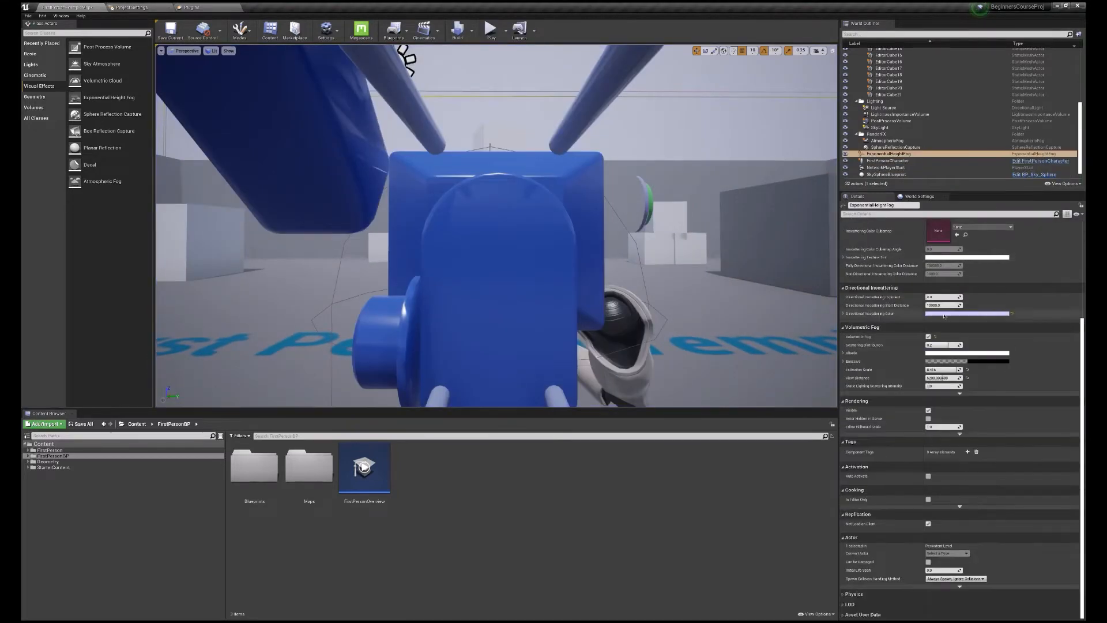
pyautogui.moveTo(691, 288); pyautogui.dragTo(202, 338, button='right')
pyautogui.scroll(3, 897, 137)
pyautogui.scroll(-4, 896, 137)
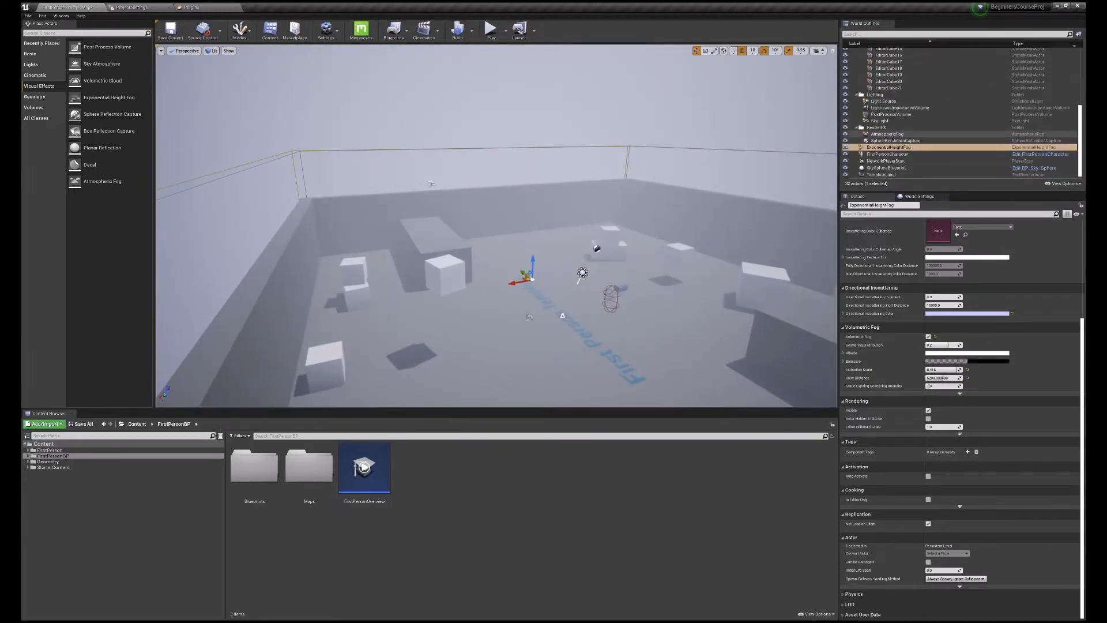
# Delete the level's directional Light Source and briefly play-test the arena without it.
pyautogui.click(893, 102)
pyautogui.press('Delete')
pyautogui.moveTo(586, 349); pyautogui.dragTo(669, 340, button='right')
pyautogui.click(490, 30)
pyautogui.press('Escape')
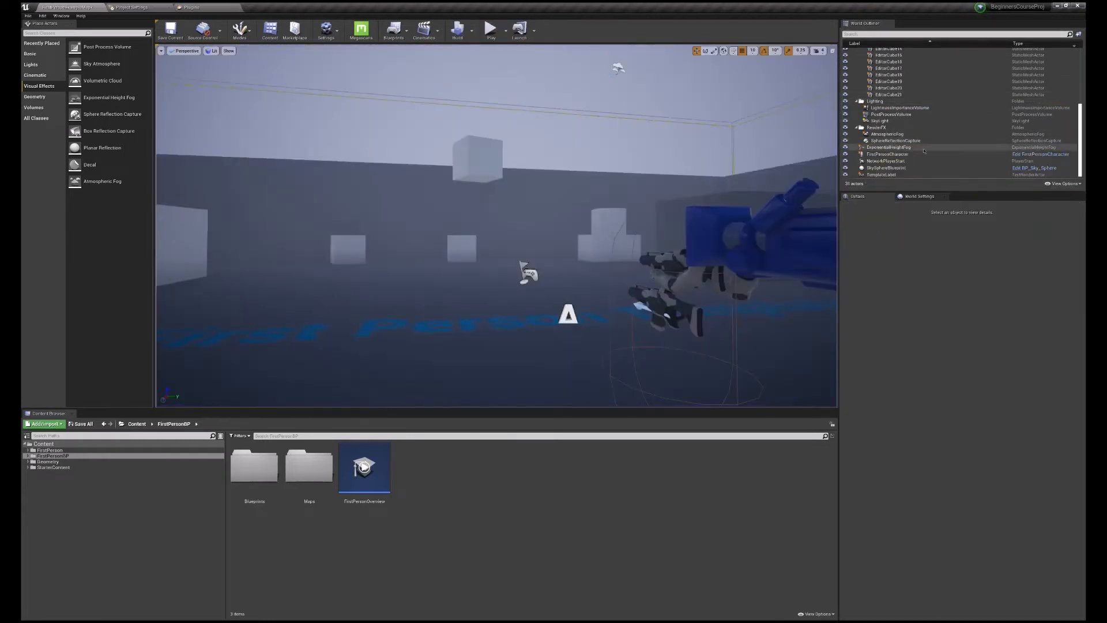
# Select the exponential height fog, play-test the arena briefly and end the play session.
pyautogui.click(889, 147)
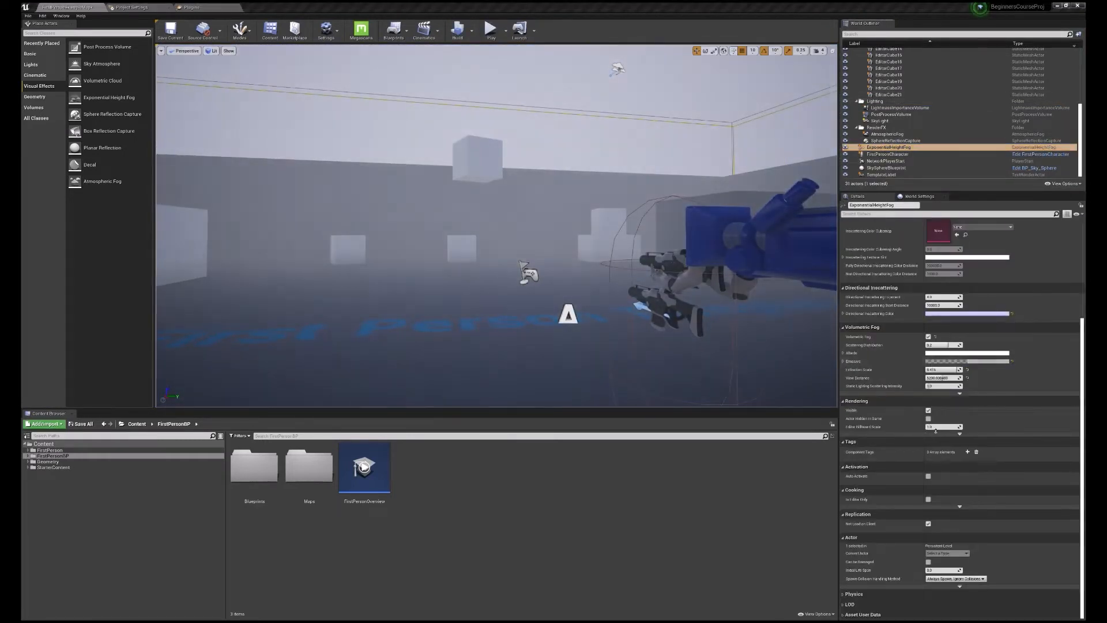
pyautogui.click(490, 30)
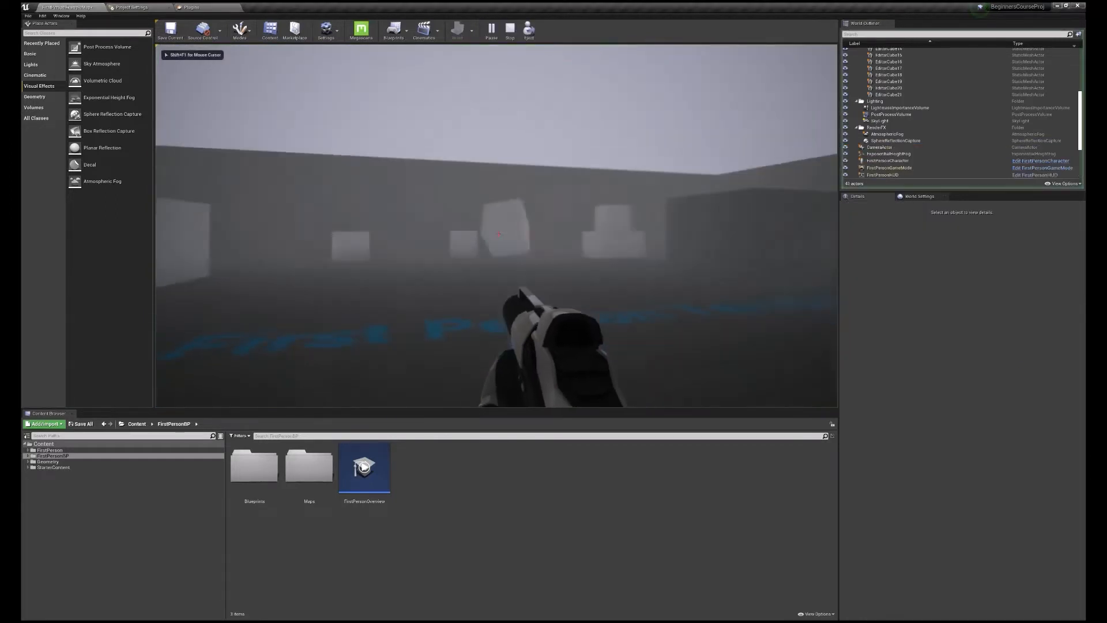
pyautogui.press('Escape')
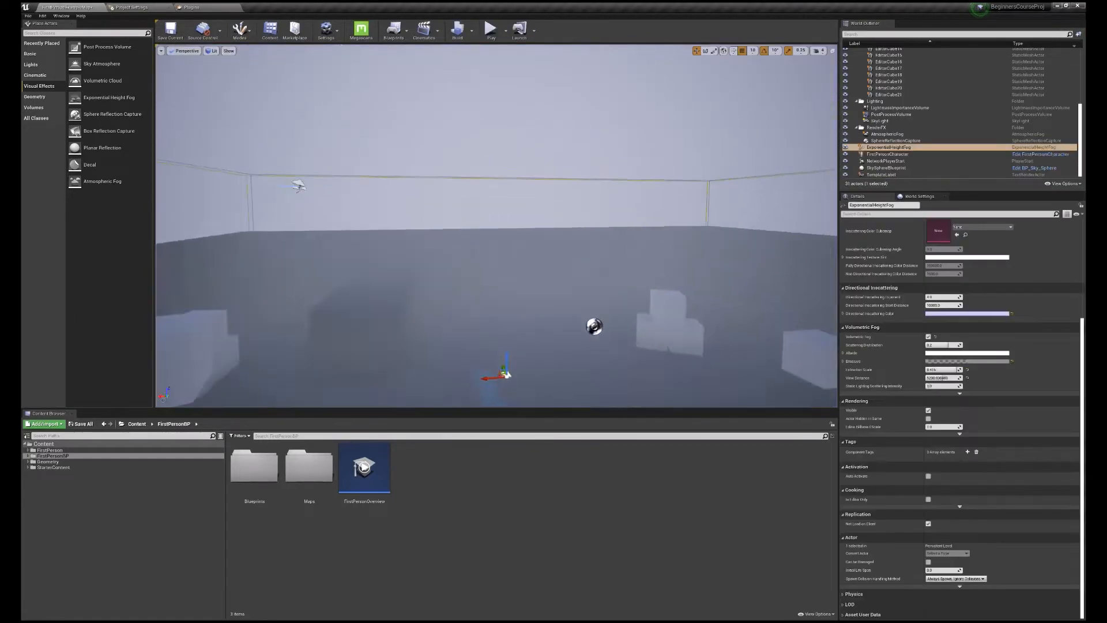
# Place a point light and a spot light near the far corner of the arena.
pyautogui.moveTo(496, 225); pyautogui.dragTo(467, 173, button='right')
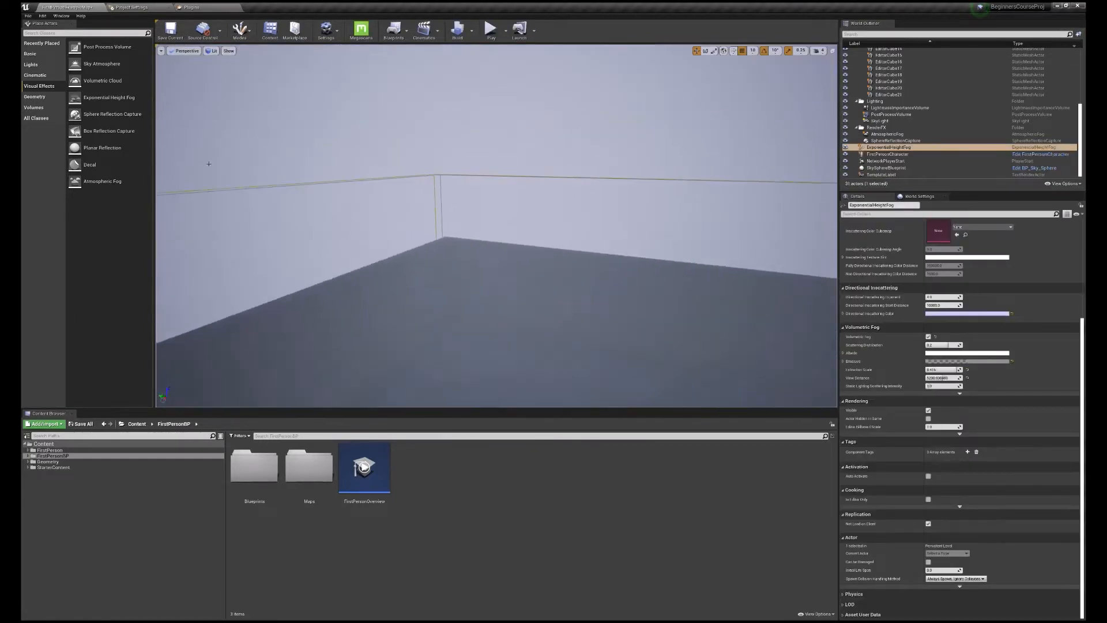
pyautogui.click(30, 65)
pyautogui.moveTo(86, 63); pyautogui.dragTo(508, 281)
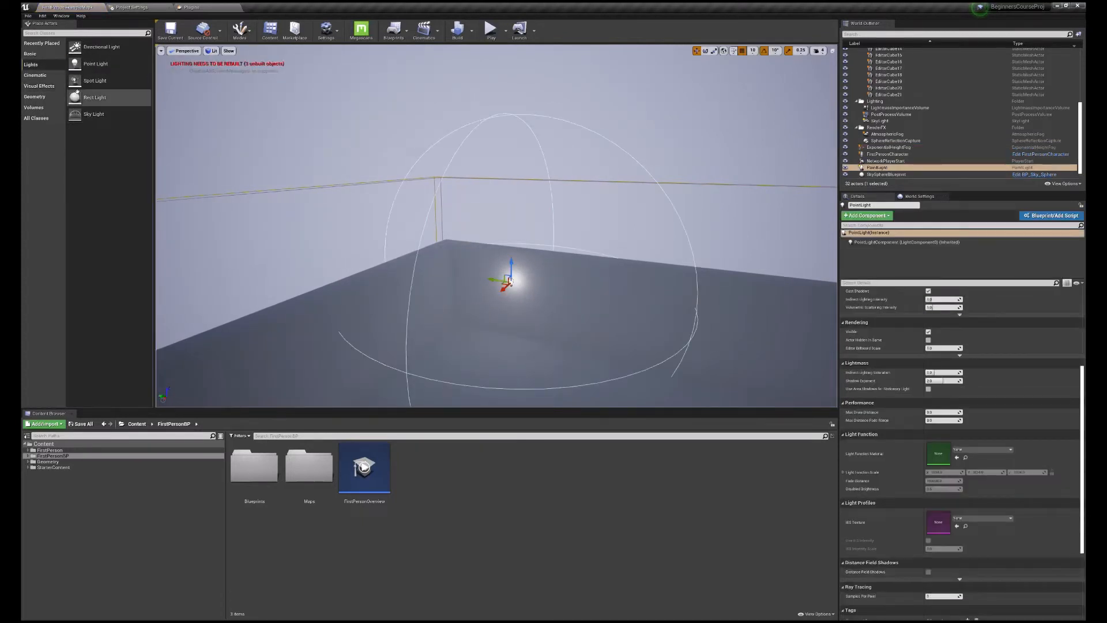
pyautogui.moveTo(106, 90); pyautogui.dragTo(369, 318)
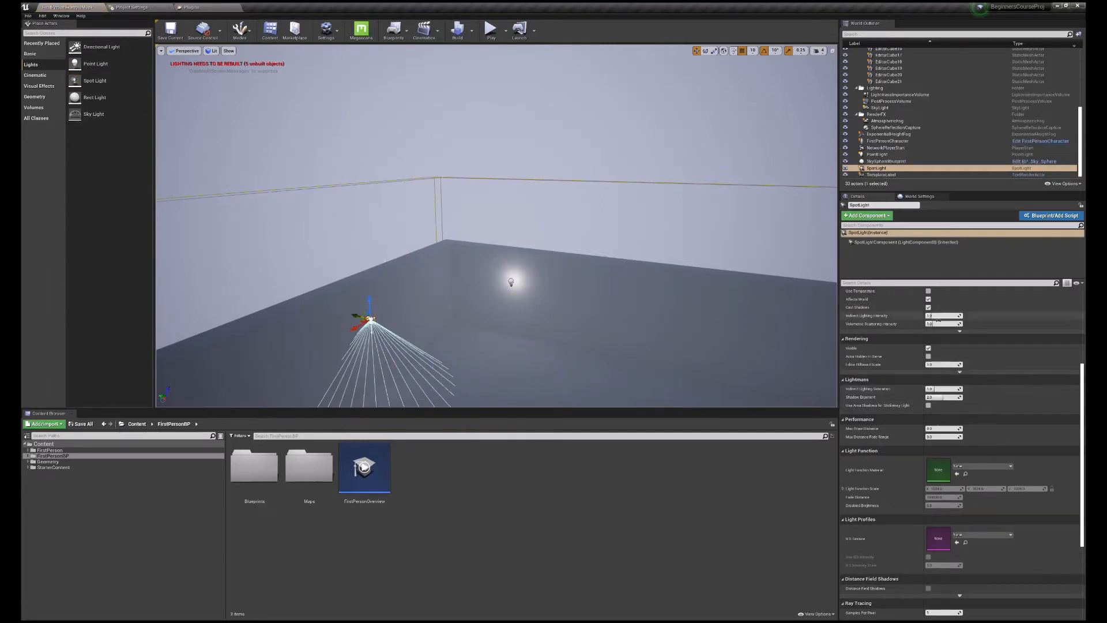
# Set the spot light's intensity to 160 and widen its inner cone angle.
pyautogui.scroll(5, 934, 352)
pyautogui.click(942, 350)
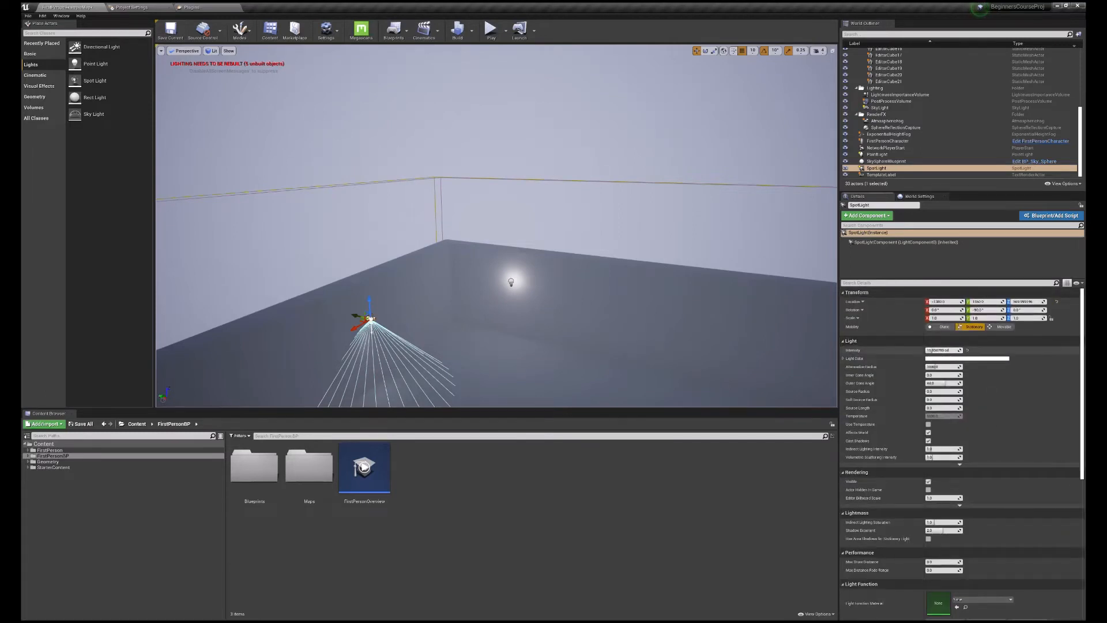
pyautogui.write('160')
pyautogui.press('Return')
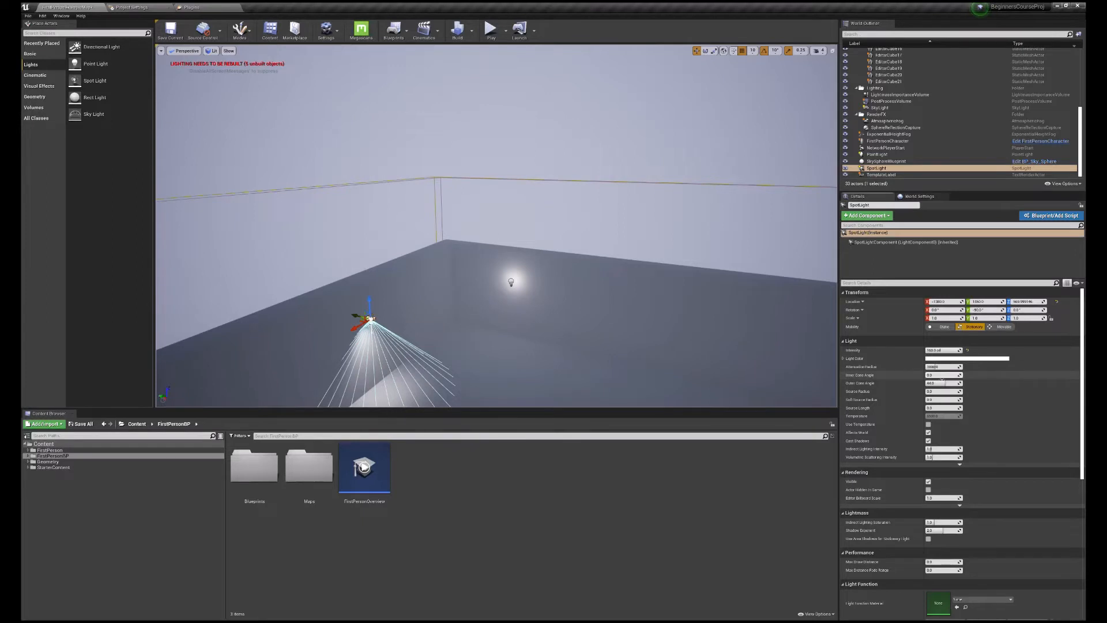
pyautogui.moveTo(942, 375)
pyautogui.mouseDown()
pyautogui.moveTo(968, 375)
pyautogui.moveTo(946, 375)
pyautogui.moveTo(958, 375)
pyautogui.mouseUp()
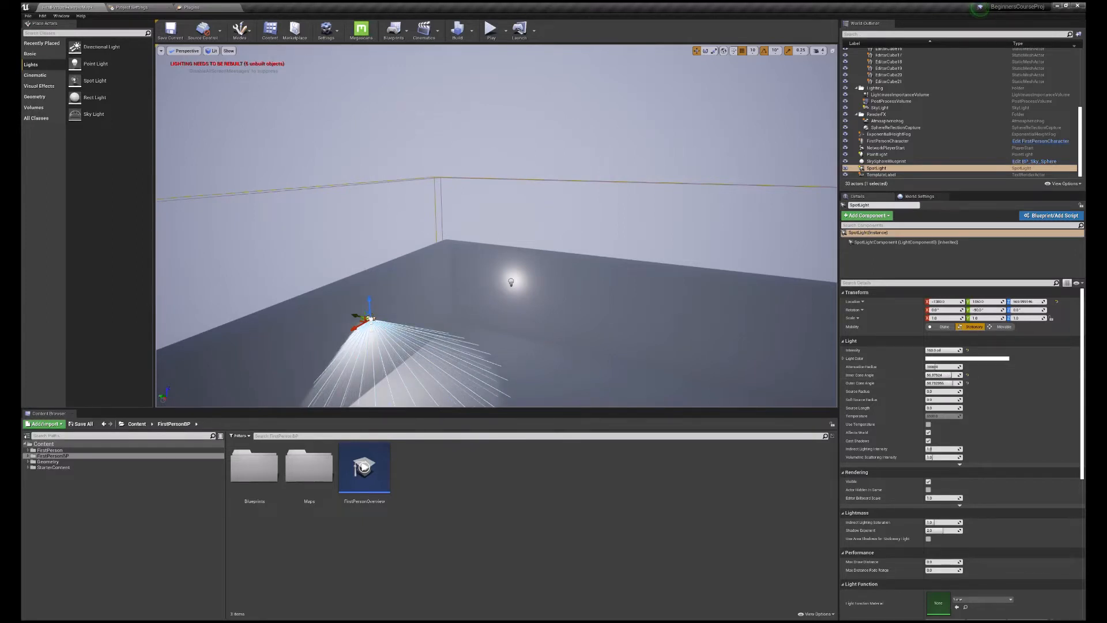
# Rotate the spot light to shine across the arena and reposition it near the wall corner.
pyautogui.moveTo(417, 255)
pyautogui.mouseDown(button='right')
pyautogui.moveTo(392, 260)
pyautogui.moveTo(420, 271)
pyautogui.moveTo(417, 256)
pyautogui.mouseUp(button='right')
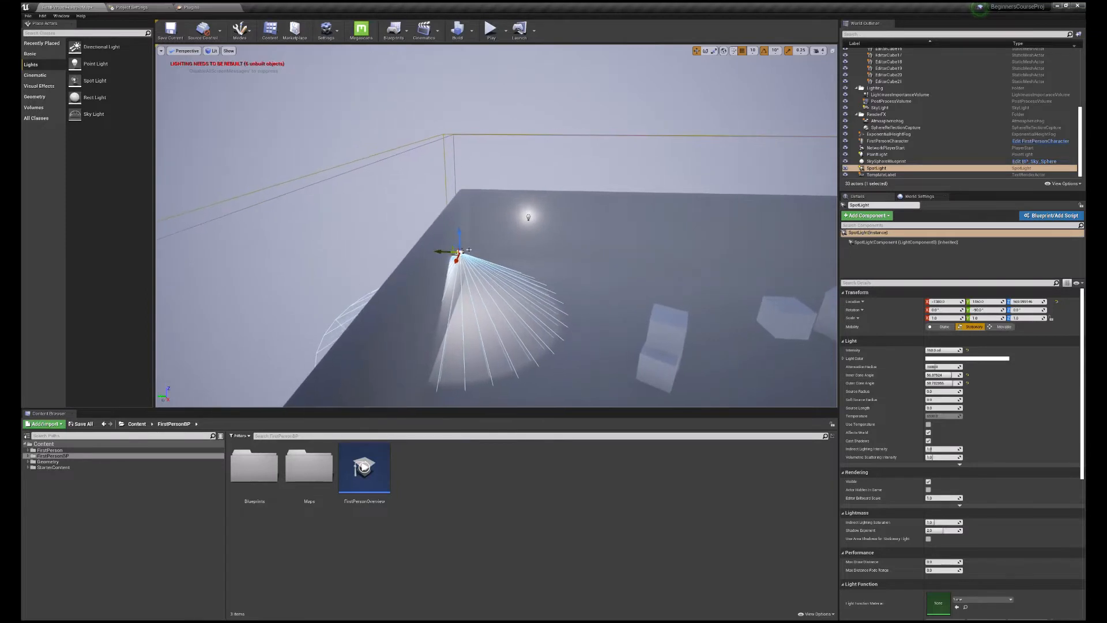
pyautogui.moveTo(460, 237); pyautogui.dragTo(491, 242)
pyautogui.press('w')
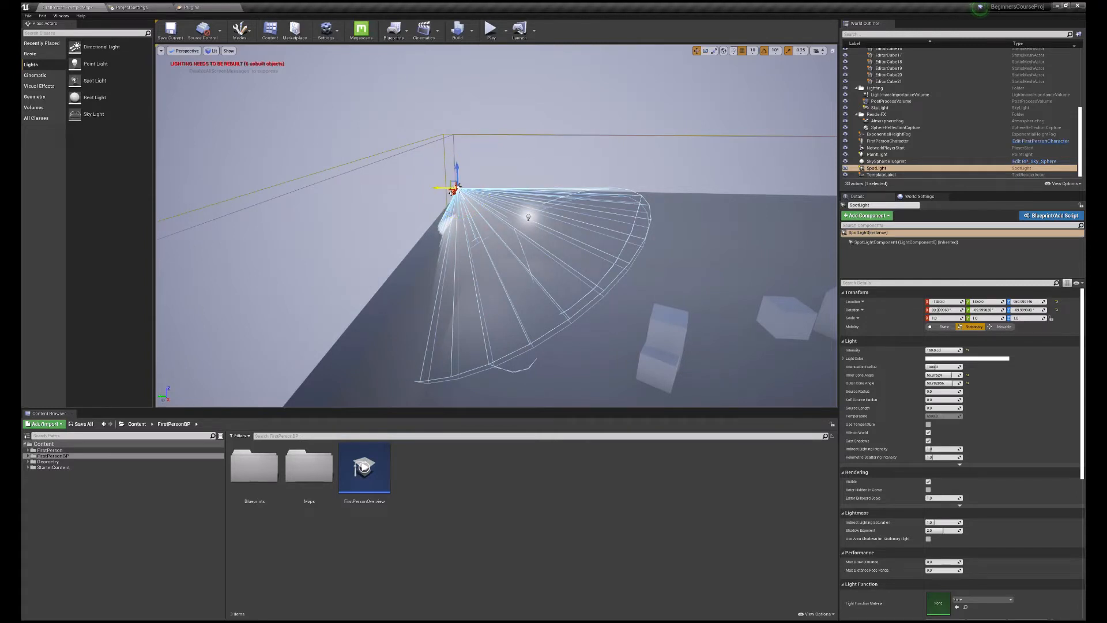
pyautogui.moveTo(451, 192); pyautogui.dragTo(420, 195)
# Play-test the arena with the new lights, walk towards them, fire a few shots and end the play session.
pyautogui.click(491, 35)
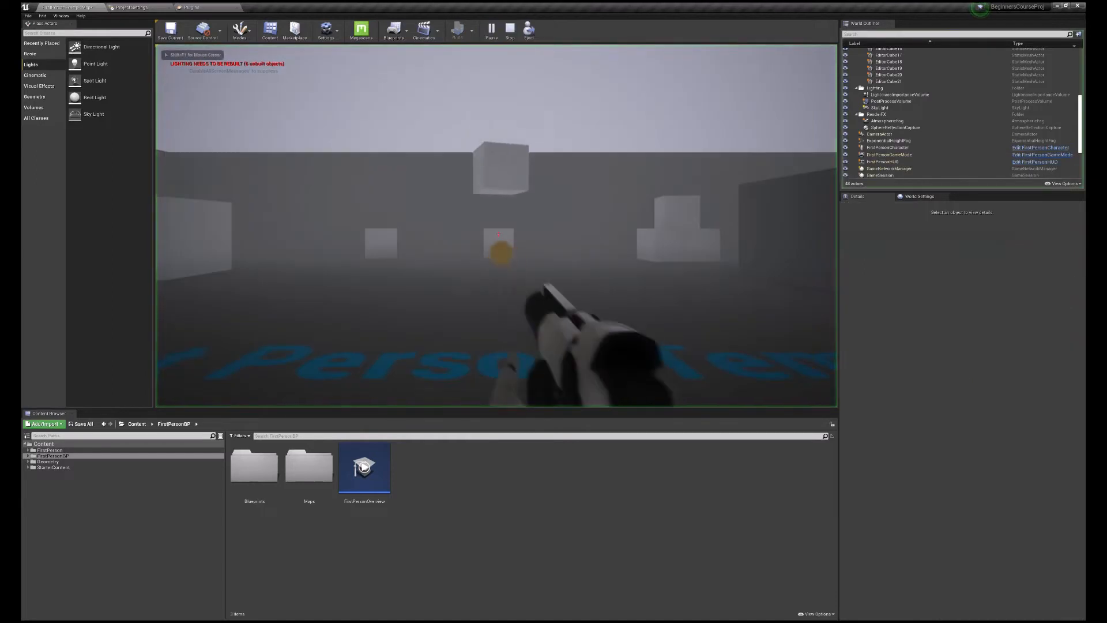
pyautogui.press('a')
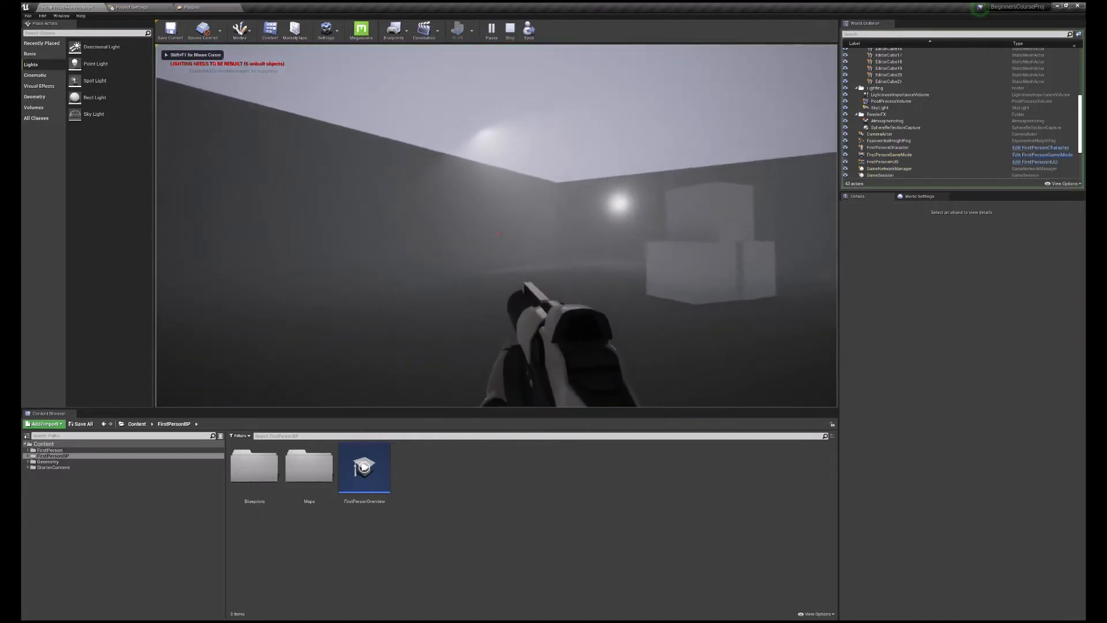
pyautogui.press('a')
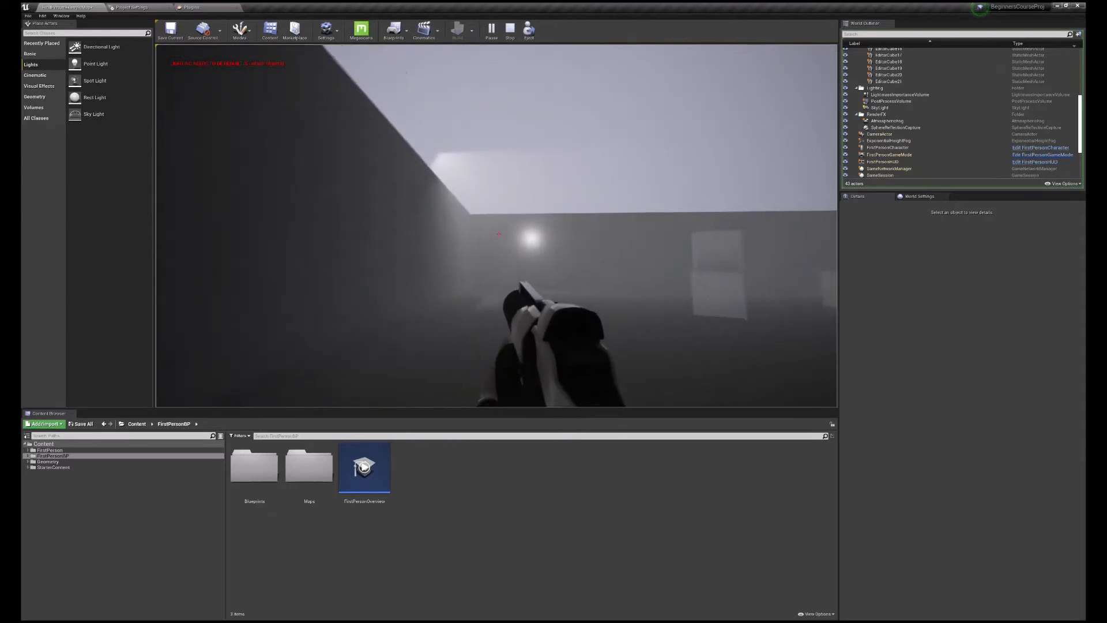
pyautogui.click(498, 234)
pyautogui.click(499, 234)
pyautogui.click(499, 234)
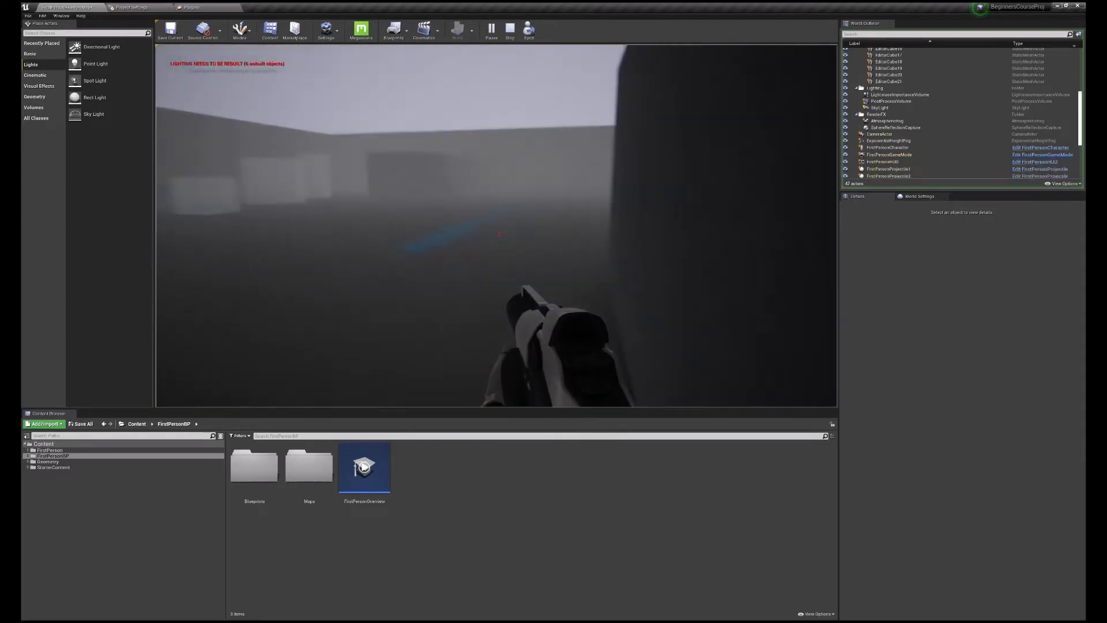
pyautogui.press('Escape')
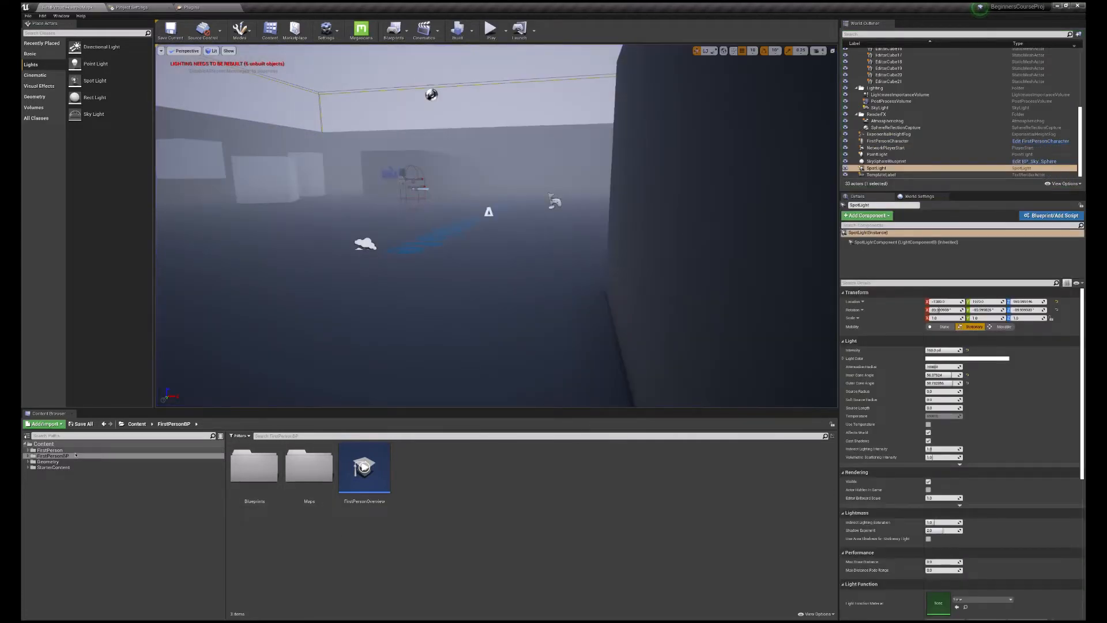
# Open the Blueprints folder of FirstPersonBP and open the FirstPersonCharacter blueprint for editing.
pyautogui.doubleClick(272, 485)
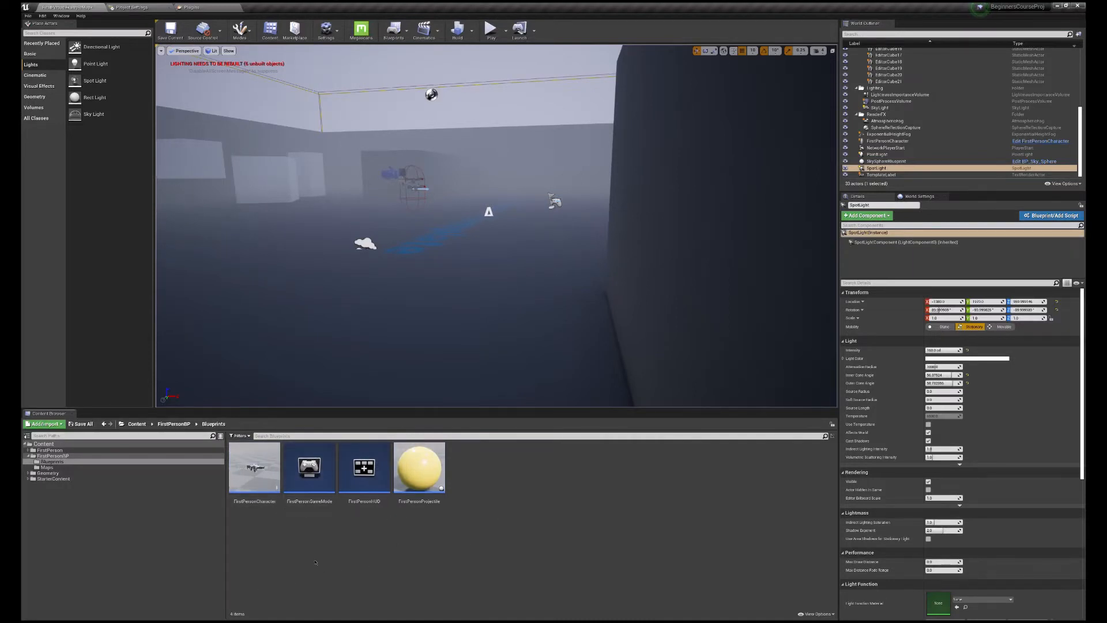
pyautogui.click(245, 498)
pyautogui.click(438, 555)
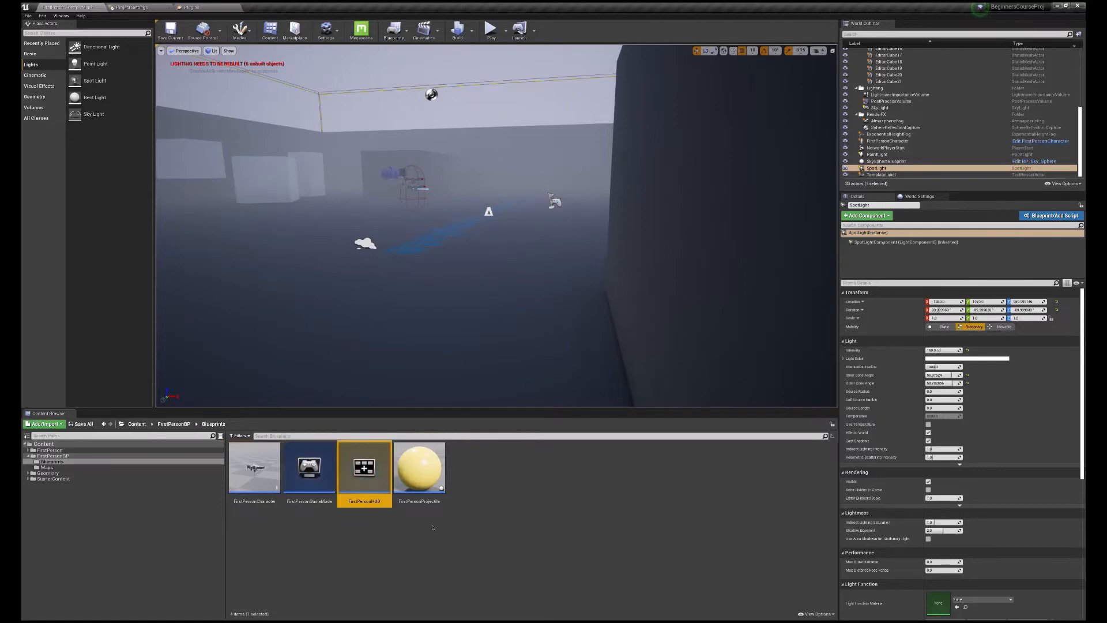
pyautogui.click(420, 476)
pyautogui.click(507, 539)
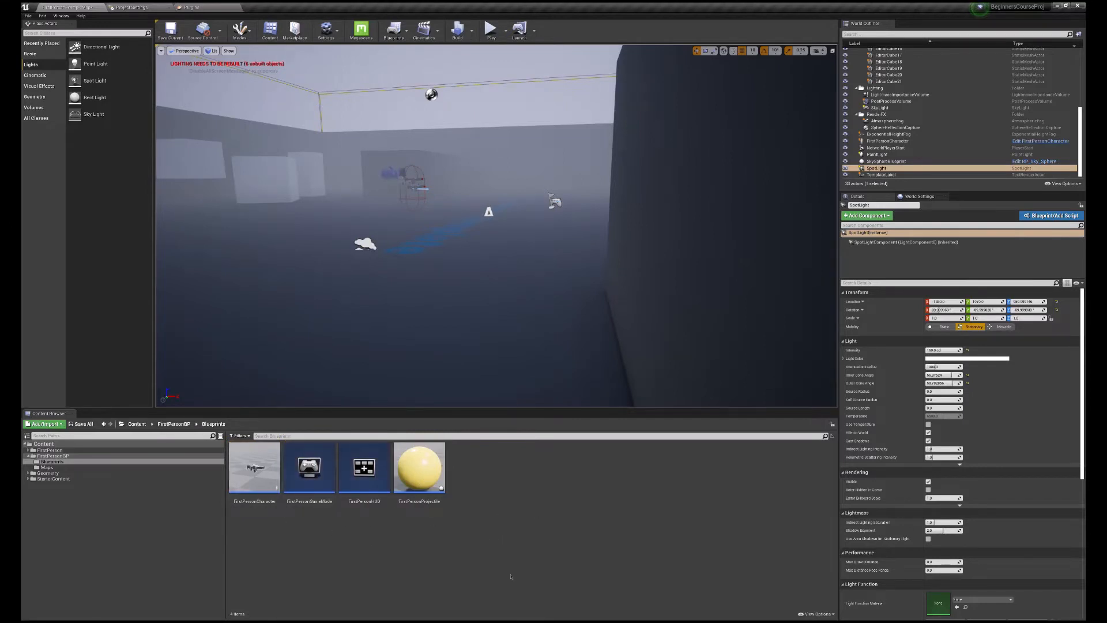
pyautogui.click(263, 503)
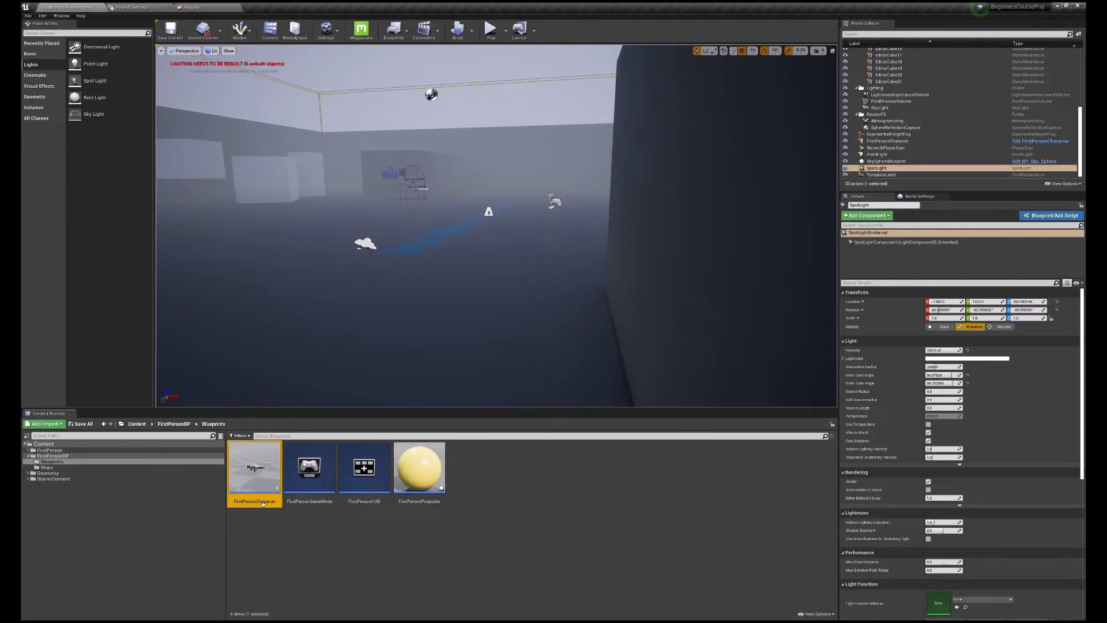
pyautogui.click(468, 488)
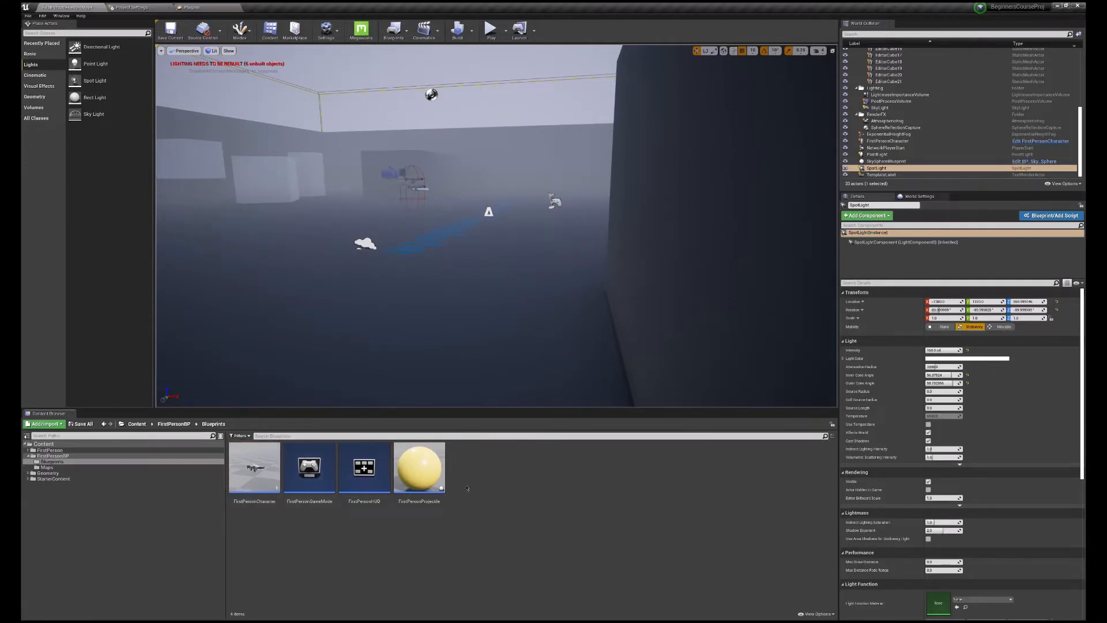
pyautogui.click(255, 495)
pyautogui.doubleClick(249, 479)
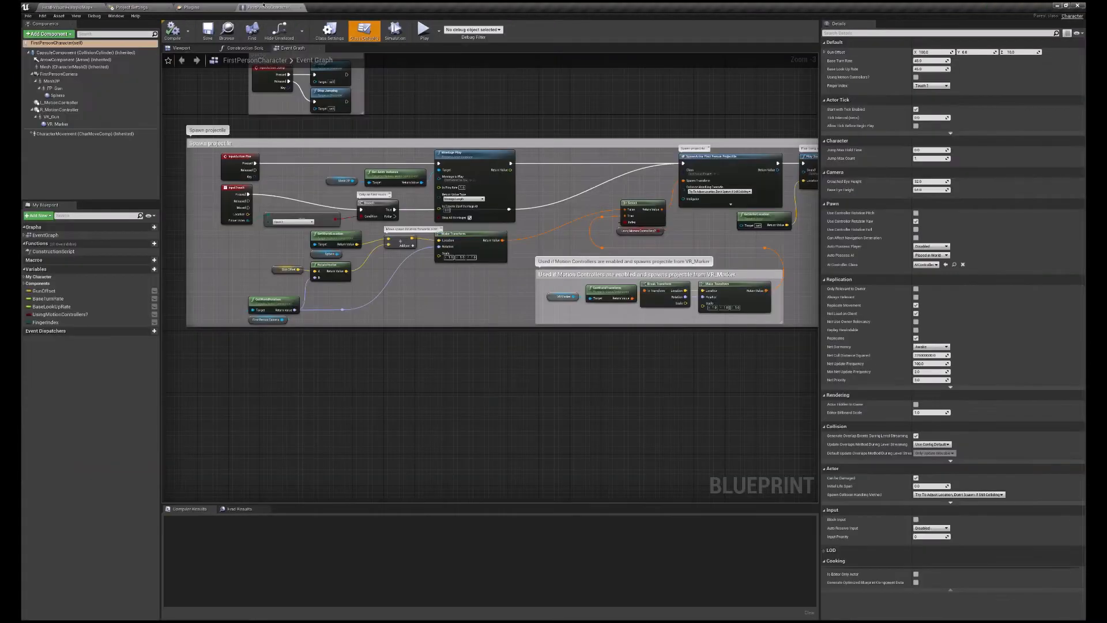
# Examine the node groups for VR setup, input, jumping and projectile spawning in the FirstPersonCharacter event graph.
pyautogui.scroll(3, 375, 174)
pyautogui.scroll(-5, 380, 176)
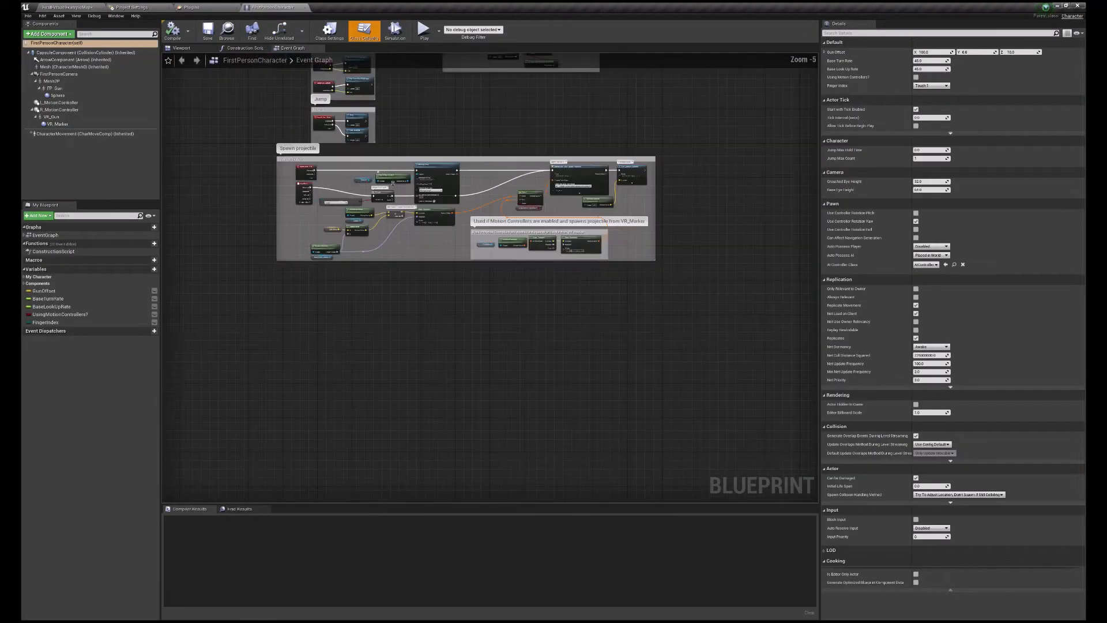
pyautogui.moveTo(437, 126); pyautogui.dragTo(492, 202, button='right')
pyautogui.scroll(3, 446, 199)
pyautogui.scroll(-4, 445, 196)
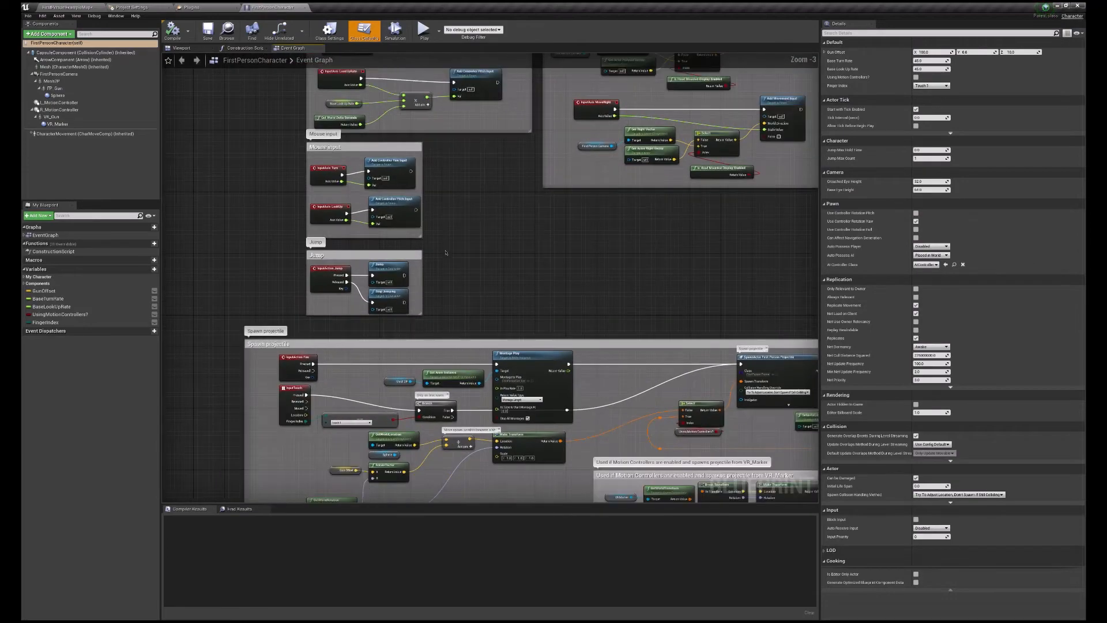
pyautogui.moveTo(453, 218); pyautogui.dragTo(434, 242, button='right')
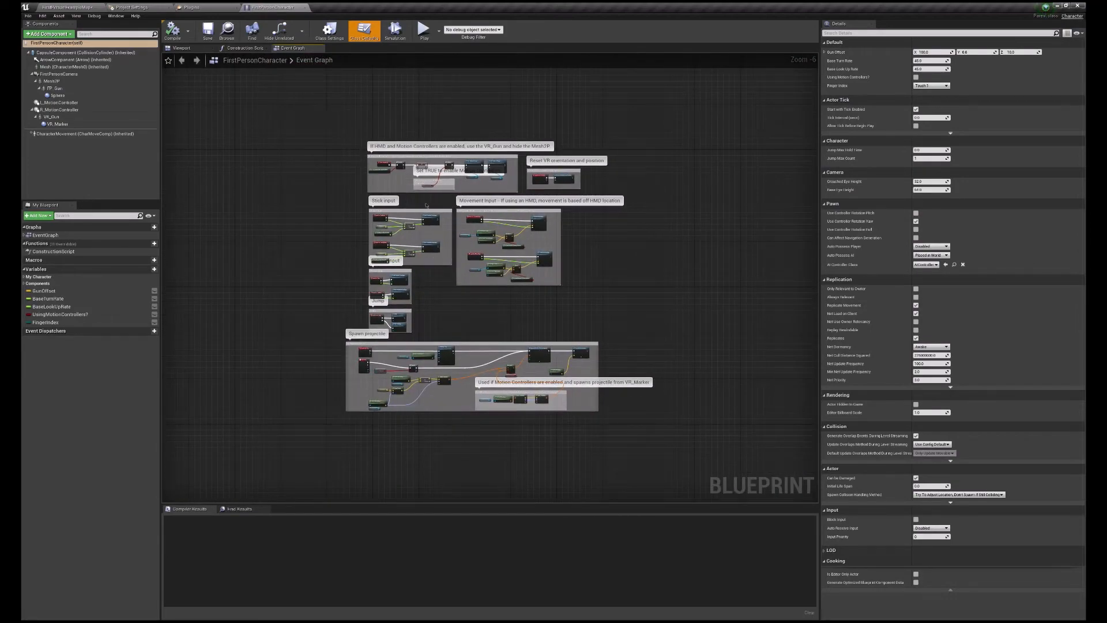
pyautogui.scroll(4, 427, 205)
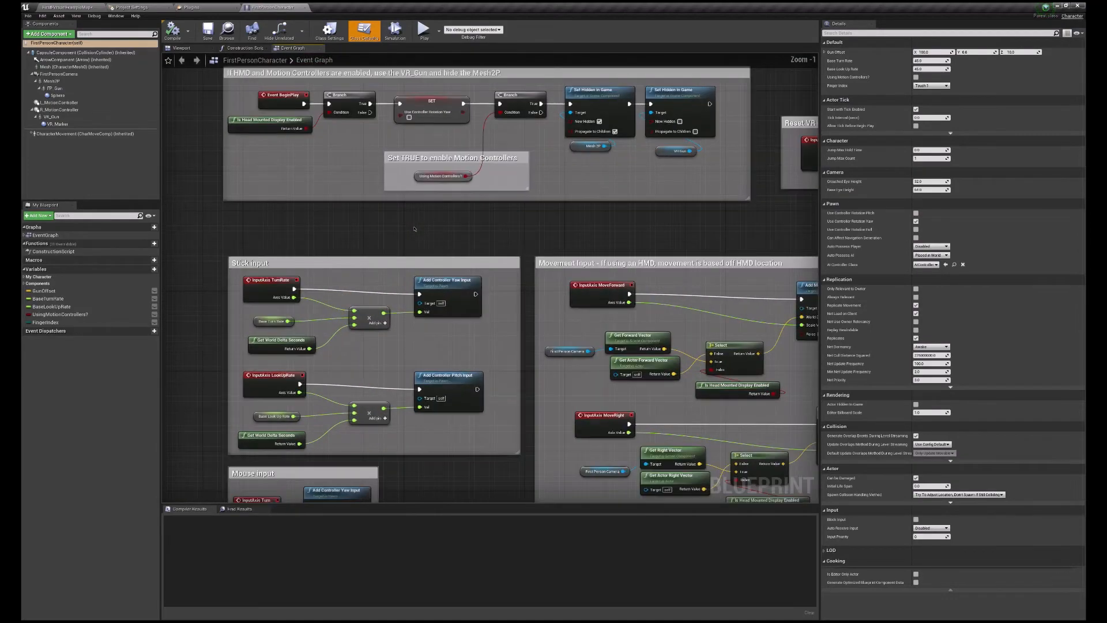
pyautogui.moveTo(414, 229); pyautogui.dragTo(369, 301, button='right')
pyautogui.scroll(-1, 383, 213)
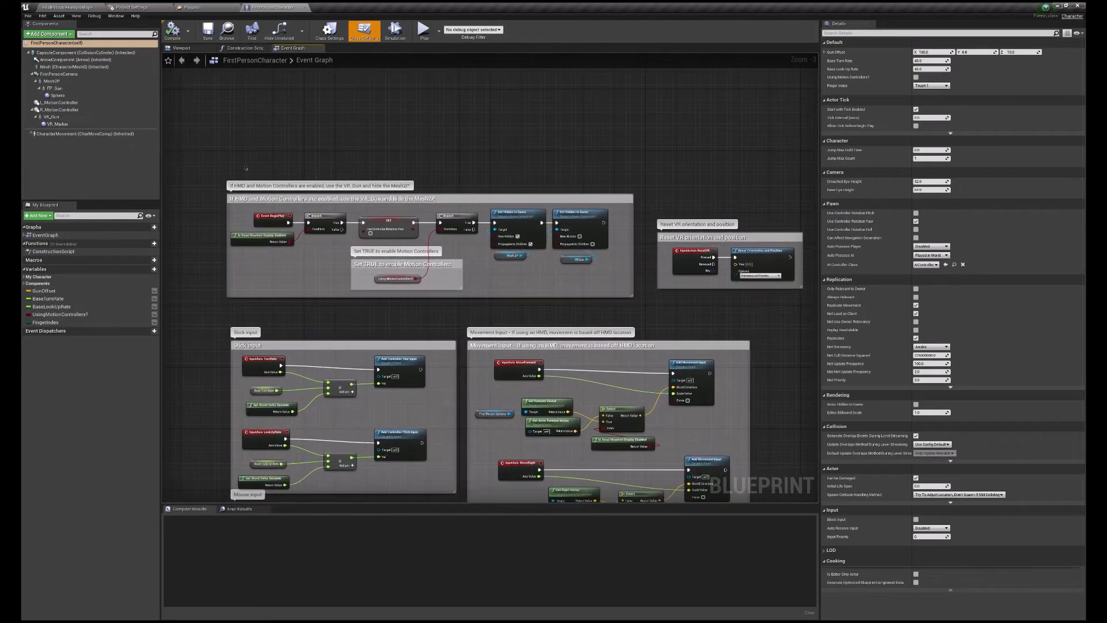
# Delete the HMD and motion controller setup group and the Reset VR orientation and position group from the event graph.
pyautogui.moveTo(228, 166); pyautogui.dragTo(344, 297, button='right')
pyautogui.moveTo(239, 193); pyautogui.dragTo(749, 320)
pyautogui.press('Delete')
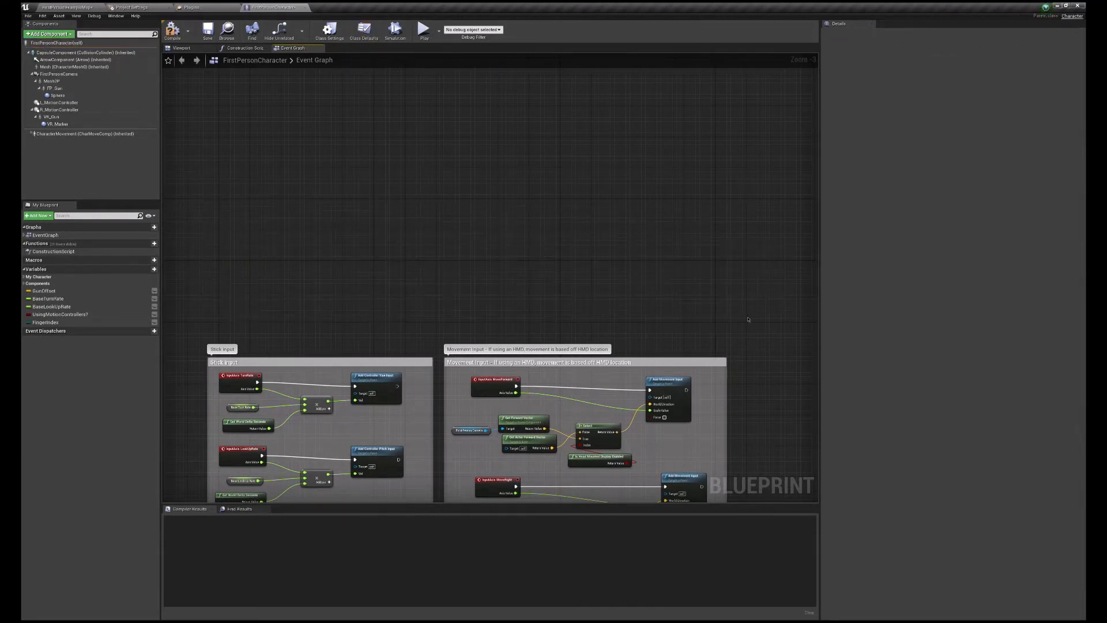
# Delete the motion controller VR_Marker group and its reroute nodes from the Spawn projectile section.
pyautogui.scroll(-3, 584, 388)
pyautogui.moveTo(583, 389); pyautogui.dragTo(559, 246, button='right')
pyautogui.scroll(2, 534, 410)
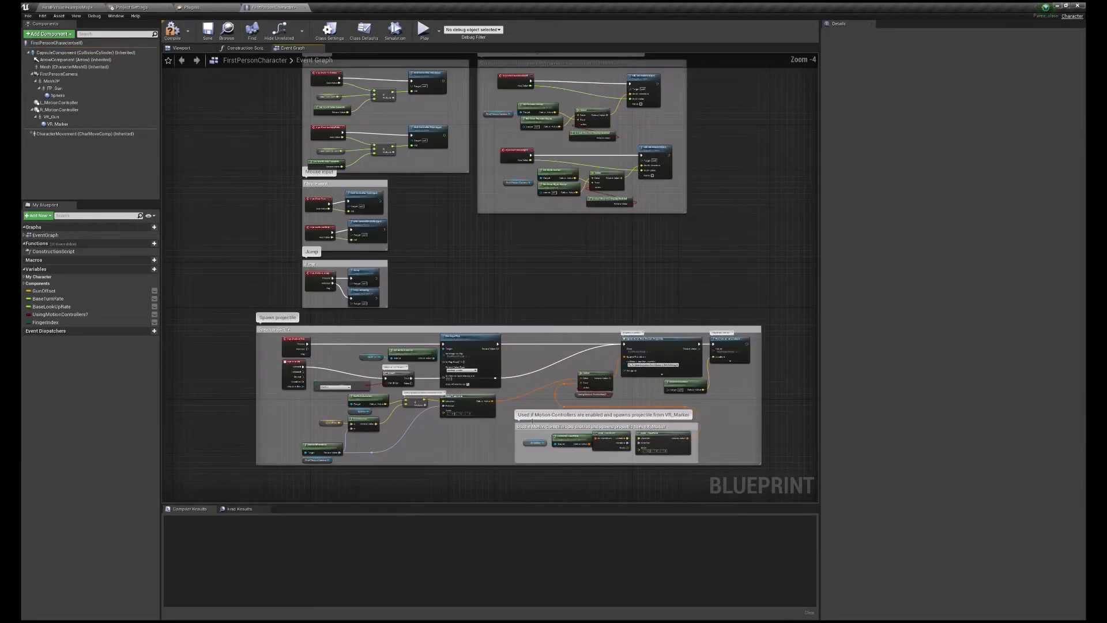
pyautogui.moveTo(529, 426); pyautogui.dragTo(497, 375, button='right')
pyautogui.scroll(1, 497, 375)
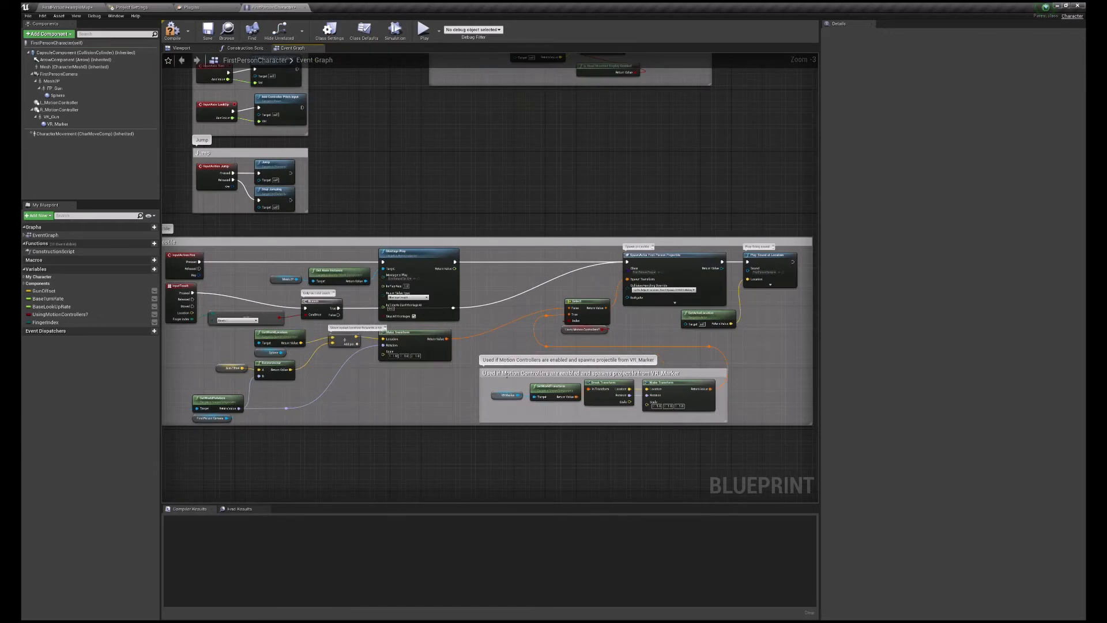
pyautogui.moveTo(734, 420); pyautogui.dragTo(505, 355)
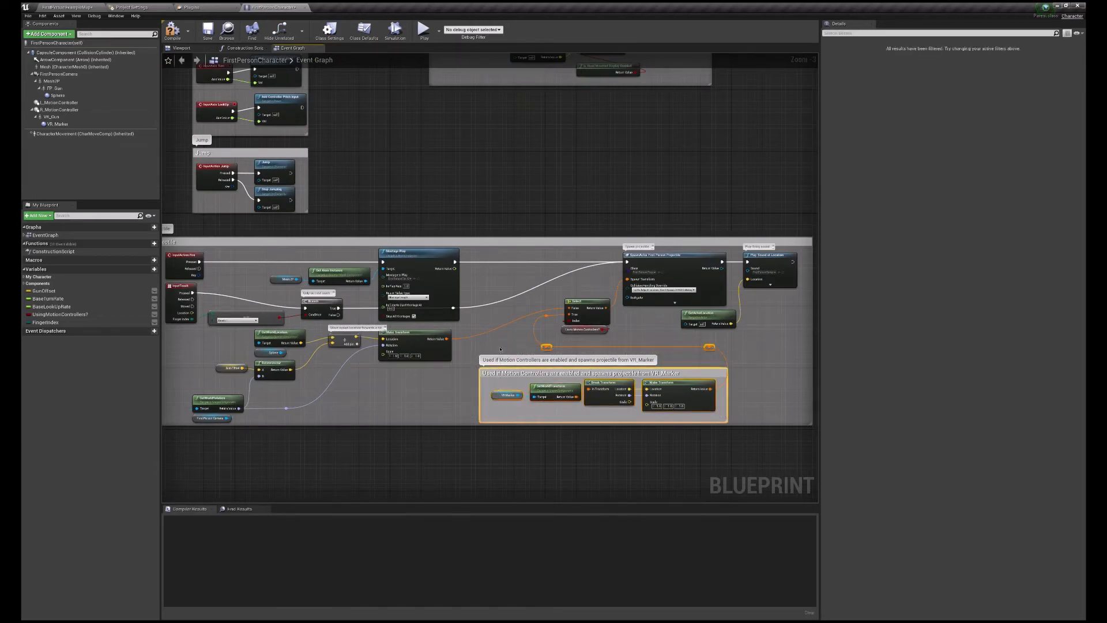
pyautogui.press('Delete')
# Delete the Select node with its motion controllers variable and connect Make Transform's return value to the projectile's Spawn Transform.
pyautogui.moveTo(583, 340); pyautogui.dragTo(558, 295)
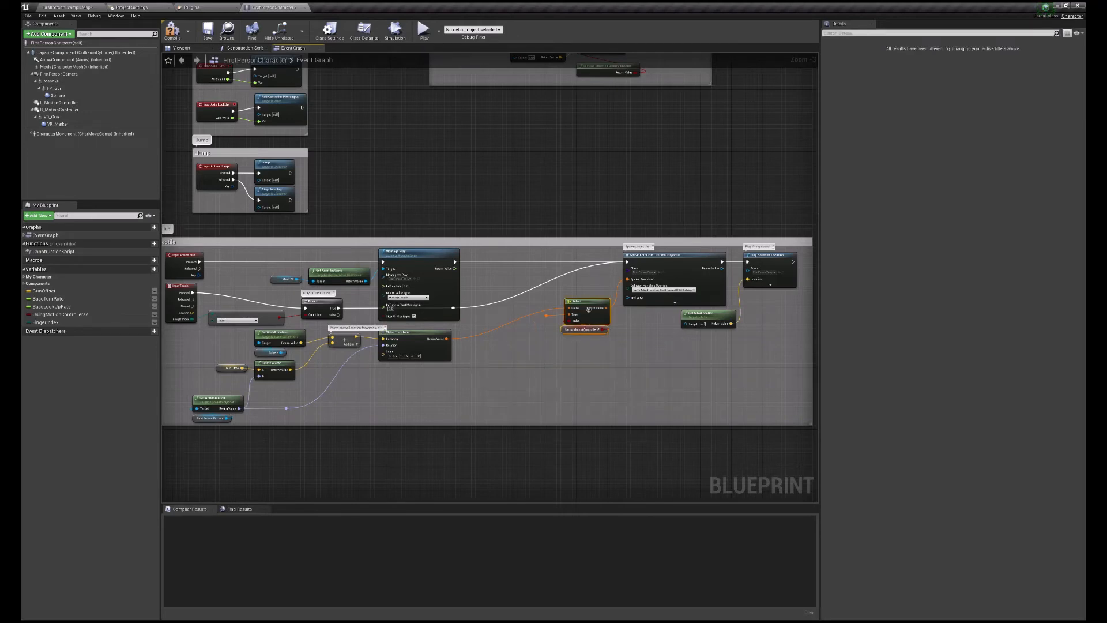
pyautogui.press('Delete')
pyautogui.moveTo(444, 340); pyautogui.dragTo(628, 279)
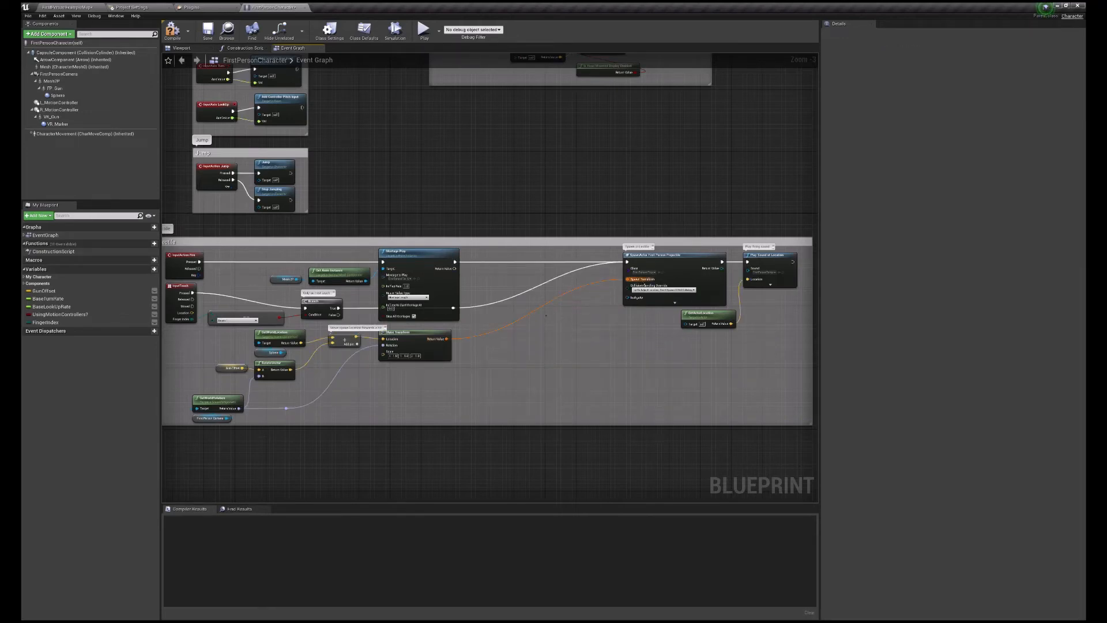
# Compile the FirstPersonCharacter blueprint and look over its remaining node groups.
pyautogui.click(183, 37)
pyautogui.scroll(-4, 440, 202)
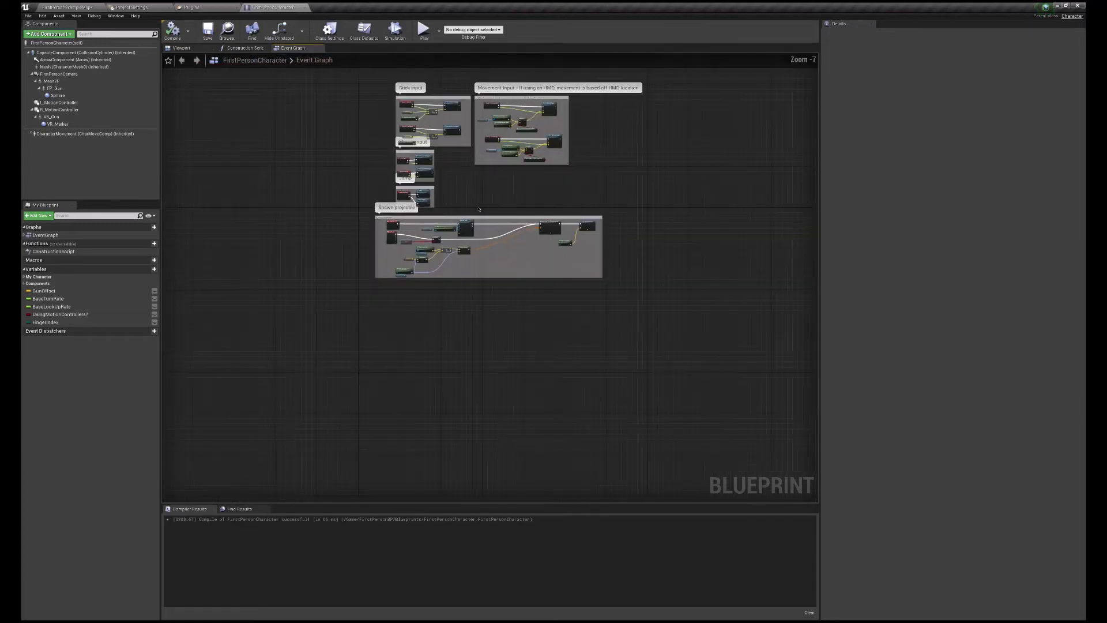
pyautogui.scroll(2, 481, 211)
pyautogui.moveTo(481, 210); pyautogui.dragTo(484, 255, button='right')
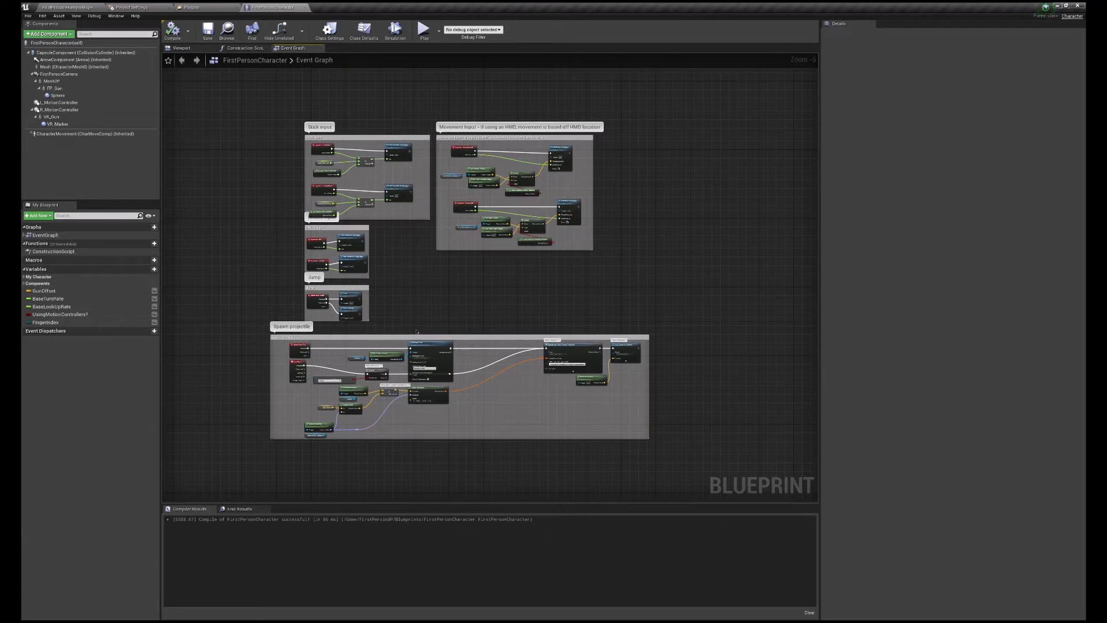
# Delete the L_MotionController, R_MotionController, VR_Gun and VR_Marker components from FirstPersonCharacter and compile the blueprint.
pyautogui.click(61, 102)
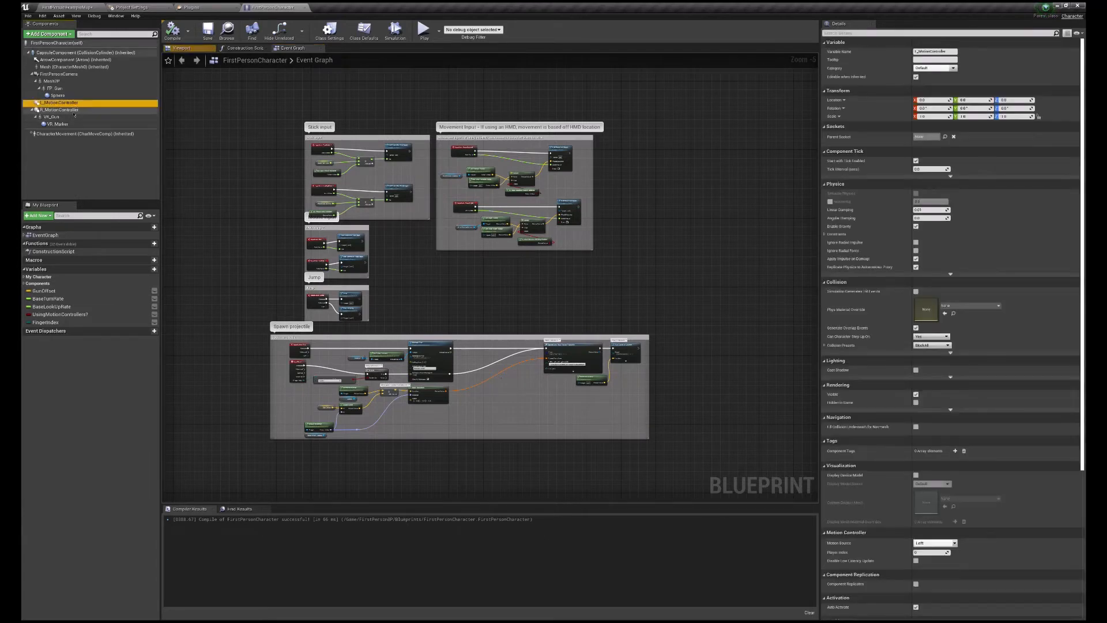
pyautogui.keyDown('ctrl'); pyautogui.click(61, 110); pyautogui.keyUp('ctrl')
pyautogui.keyDown('ctrl'); pyautogui.click(57, 116); pyautogui.keyUp('ctrl')
pyautogui.keyDown('ctrl'); pyautogui.click(58, 124); pyautogui.keyUp('ctrl')
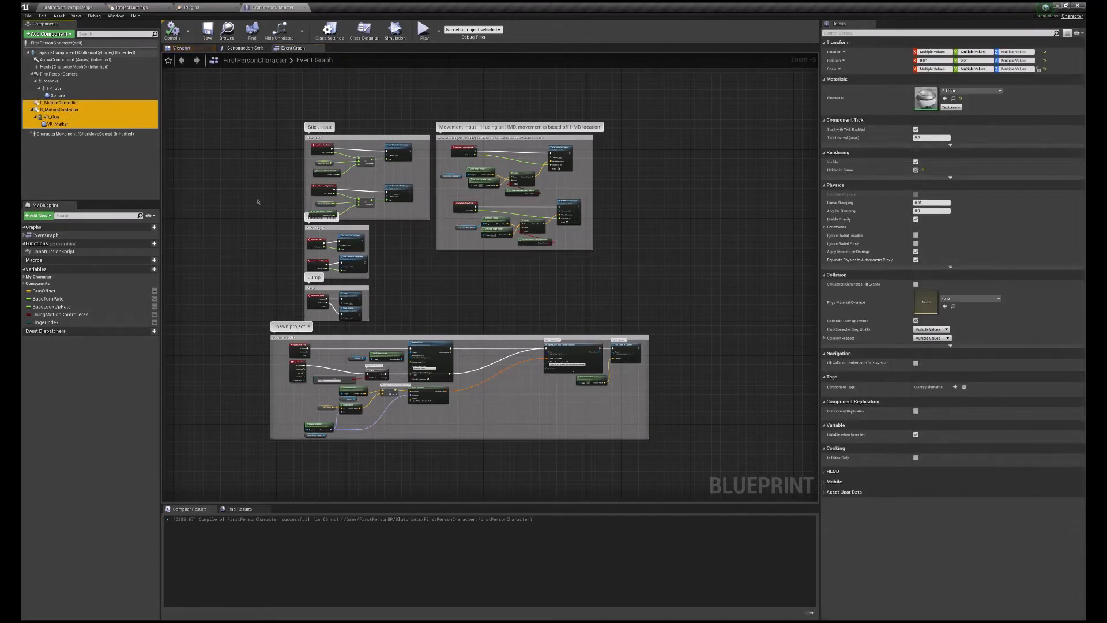
pyautogui.press('Delete')
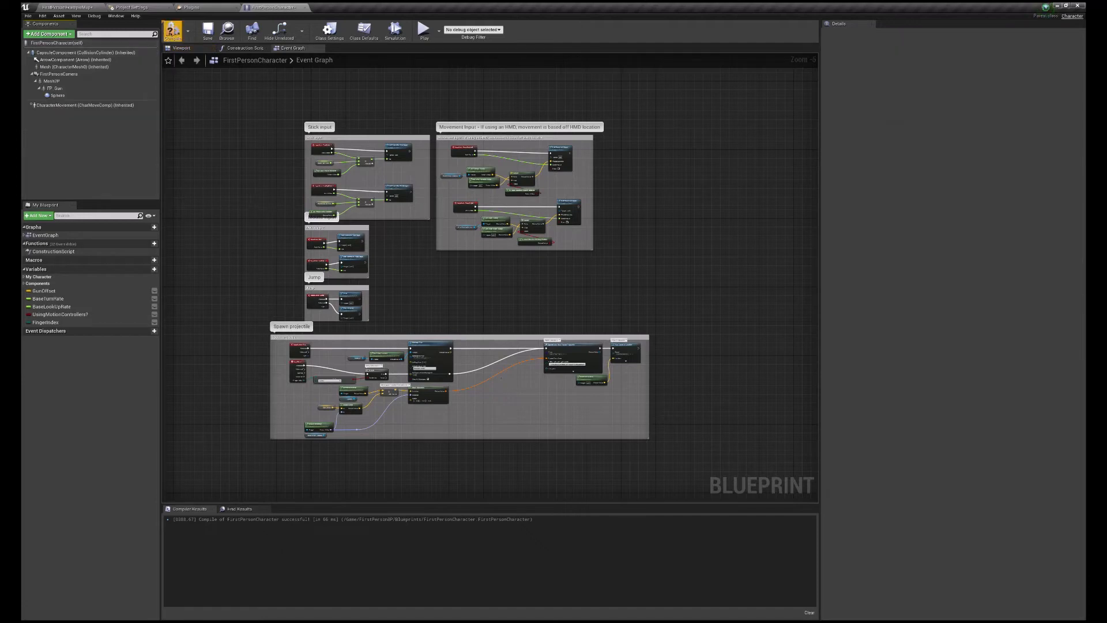
pyautogui.click(173, 30)
# Show the character's 3D viewport, select the FP_Gun mesh the arms are holding, and compile the blueprint.
pyautogui.click(182, 48)
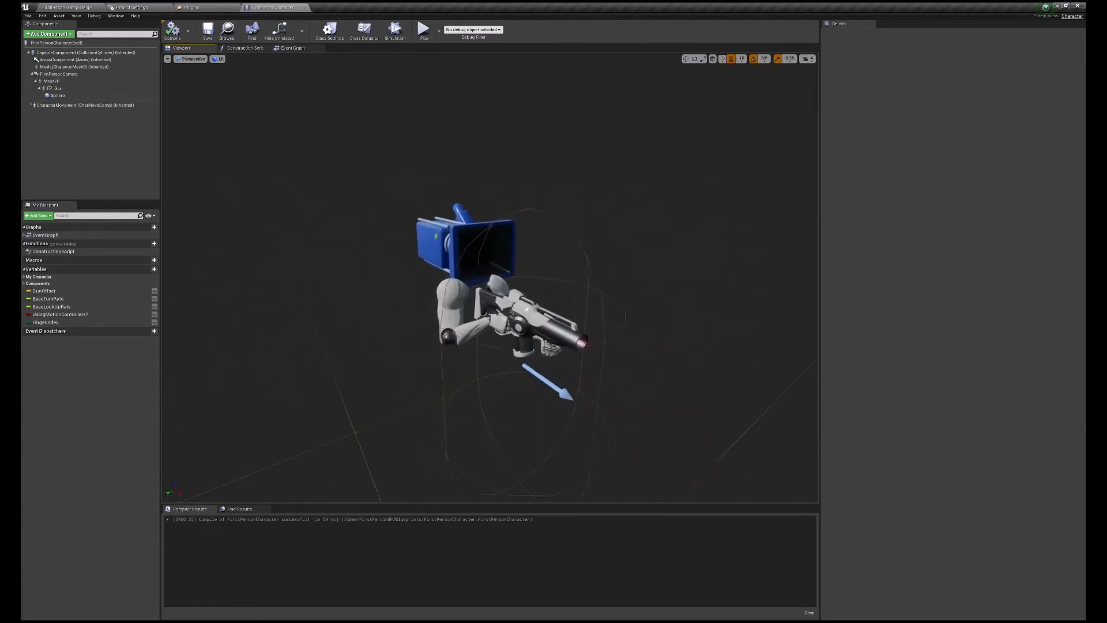
pyautogui.click(470, 274)
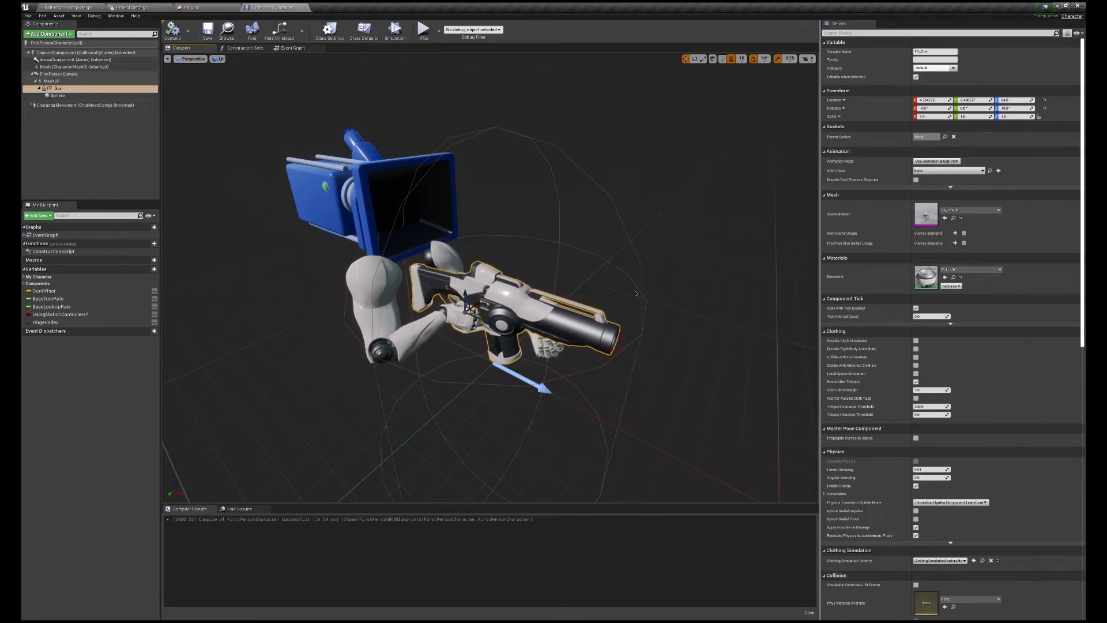
pyautogui.click(172, 29)
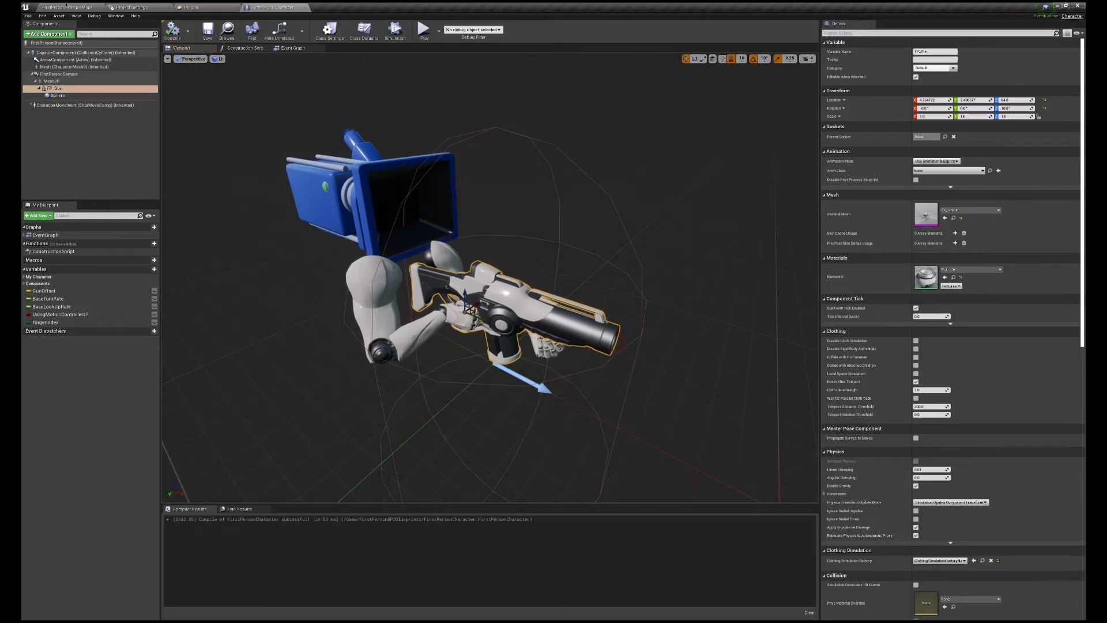
# Return to the level and look through the weapon meshes in the Weapons folder of SciFiWeapDark.
pyautogui.click(66, 7)
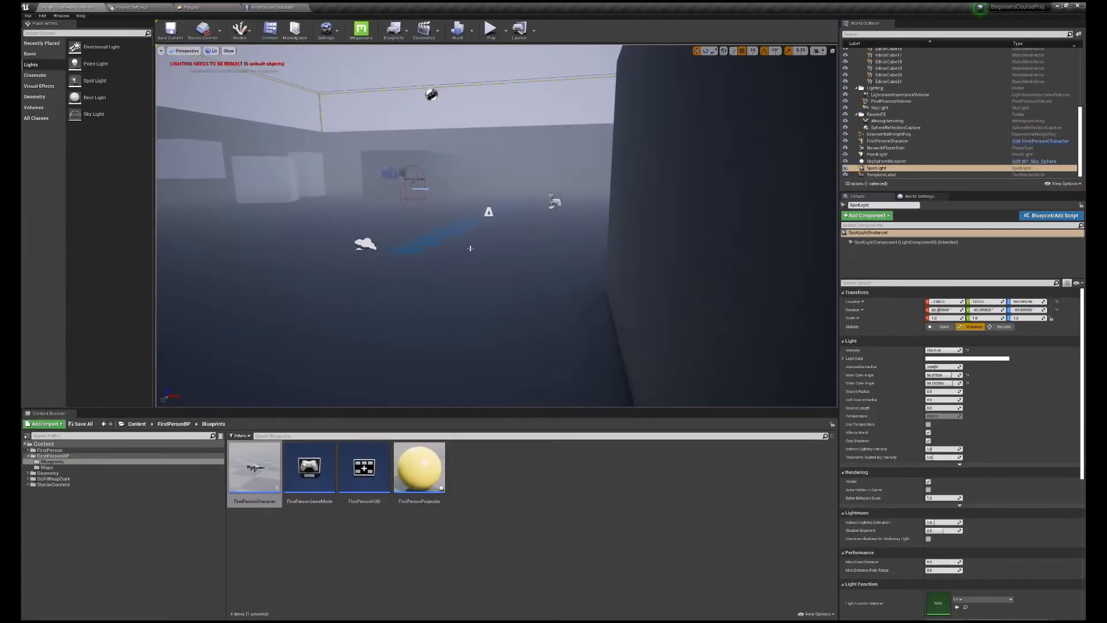
pyautogui.click(53, 478)
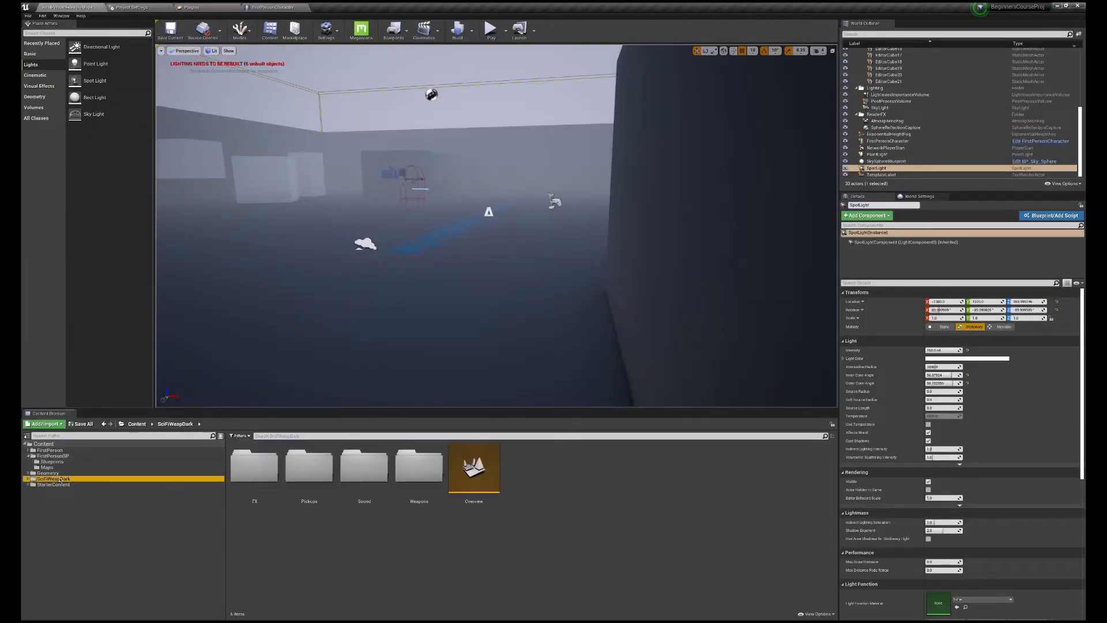
pyautogui.doubleClick(421, 498)
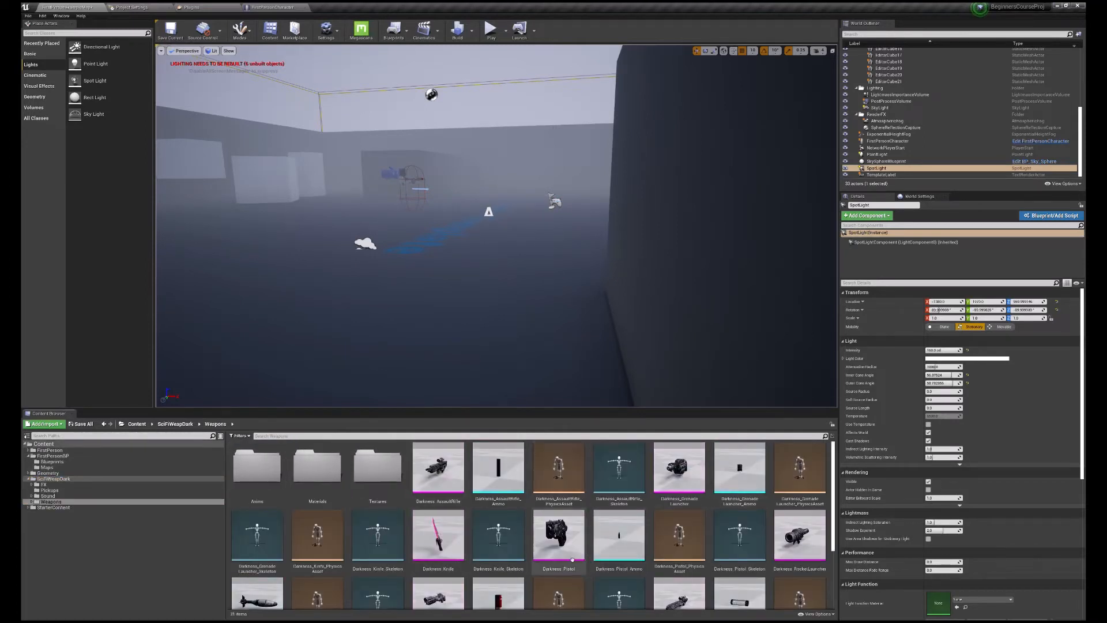
pyautogui.scroll(-3, 684, 563)
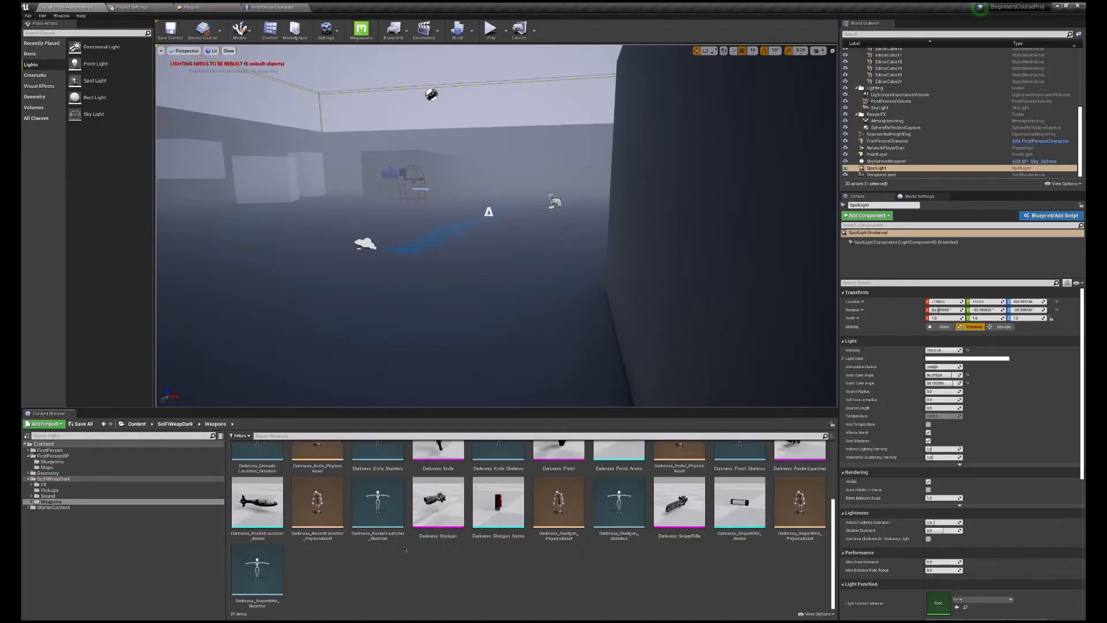
pyautogui.scroll(2, 309, 538)
pyautogui.scroll(1, 309, 537)
# Try out the Darkness_AssaultRifle mesh on the level floor, and delete it again.
pyautogui.moveTo(438, 467); pyautogui.dragTo(447, 359)
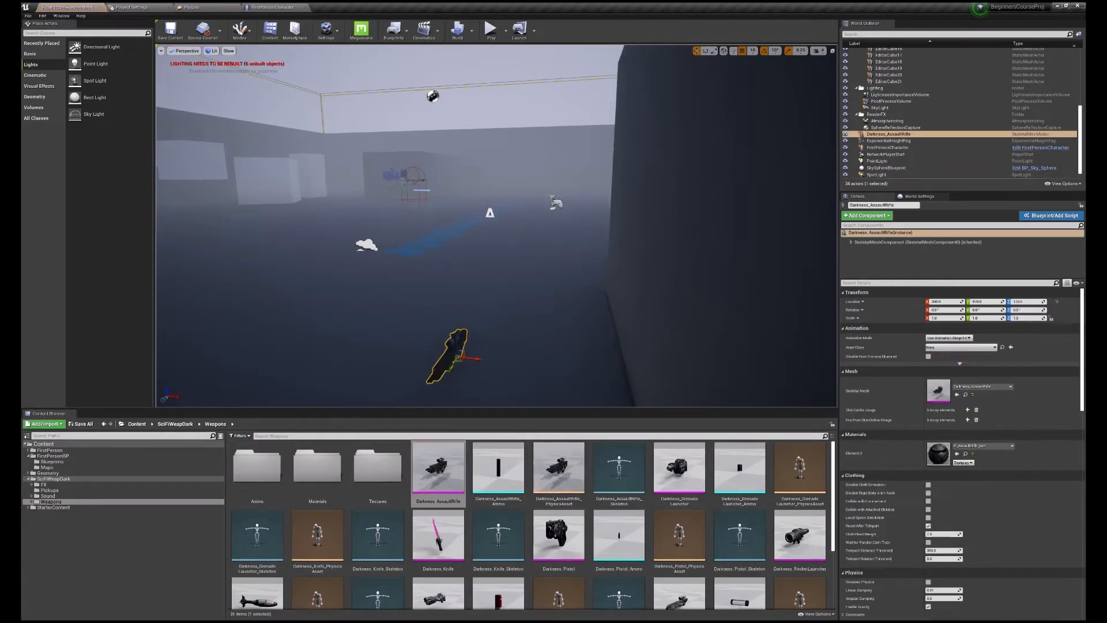
pyautogui.moveTo(447, 359); pyautogui.dragTo(413, 392, button='right')
pyautogui.press('Delete')
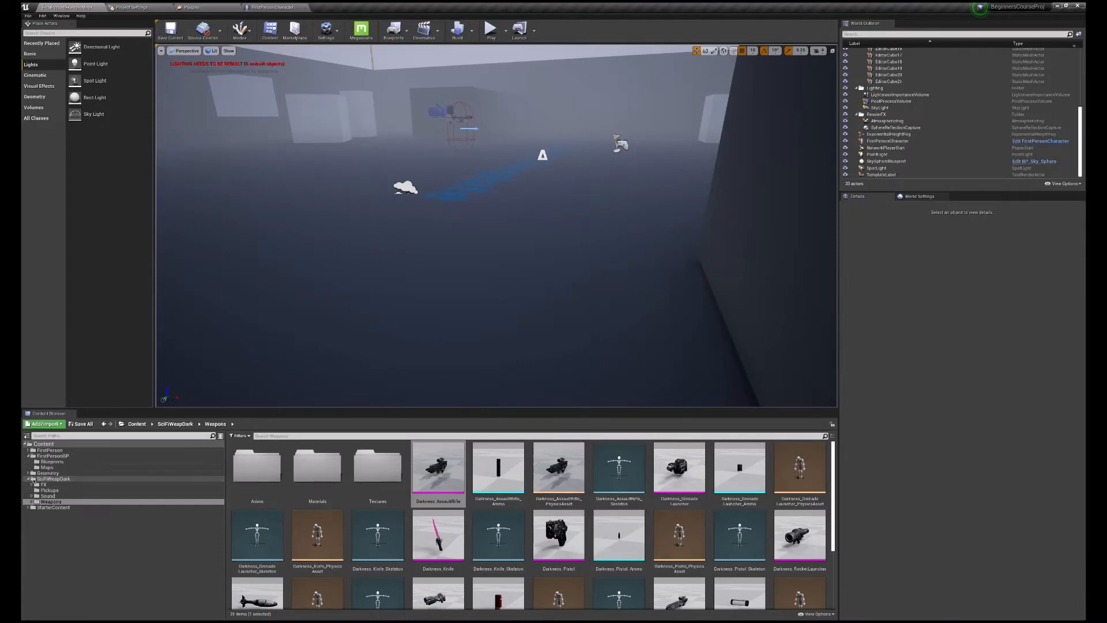
# Replace FP_Gun's skeletal mesh in FirstPersonCharacter with the black scoped rifle from SciFiWeapDark and inspect how the arms hold it.
pyautogui.click(30, 479)
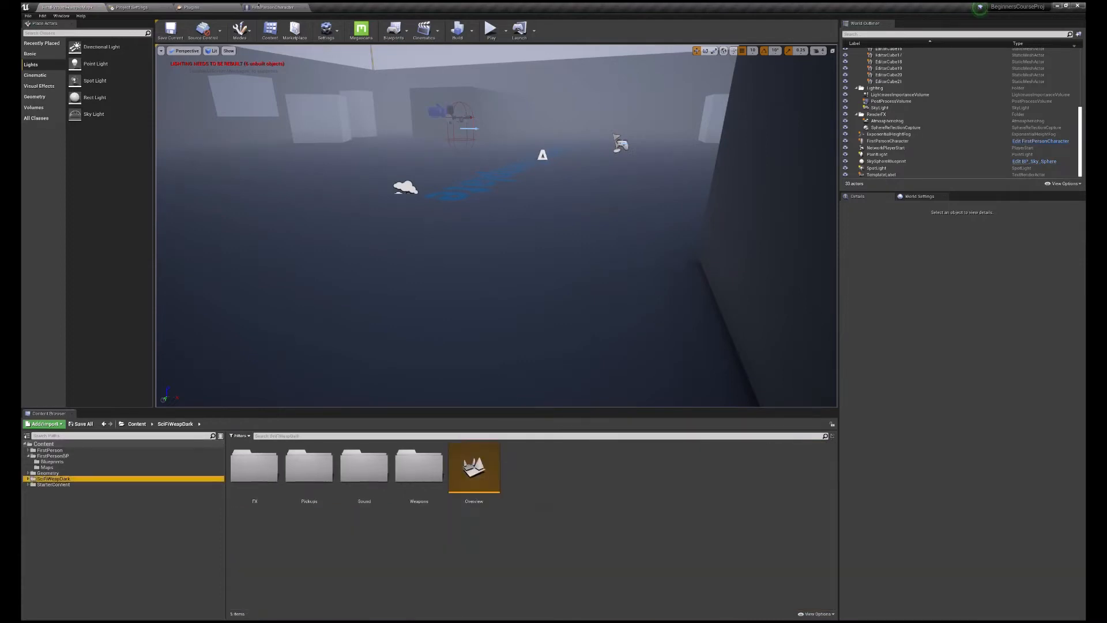
pyautogui.click(258, 5)
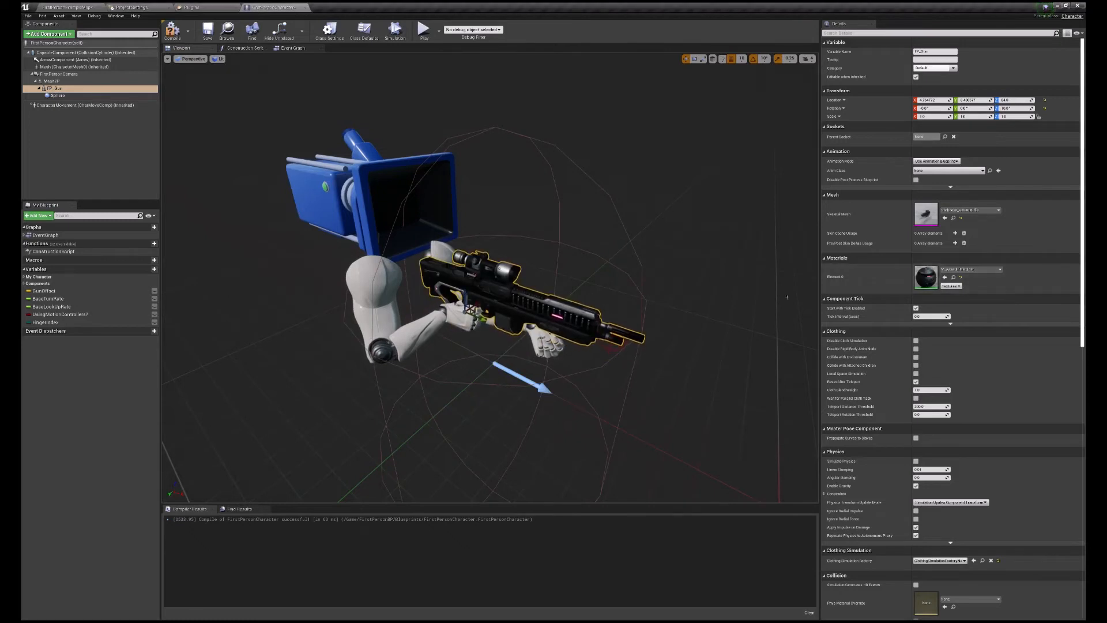
pyautogui.press('f')
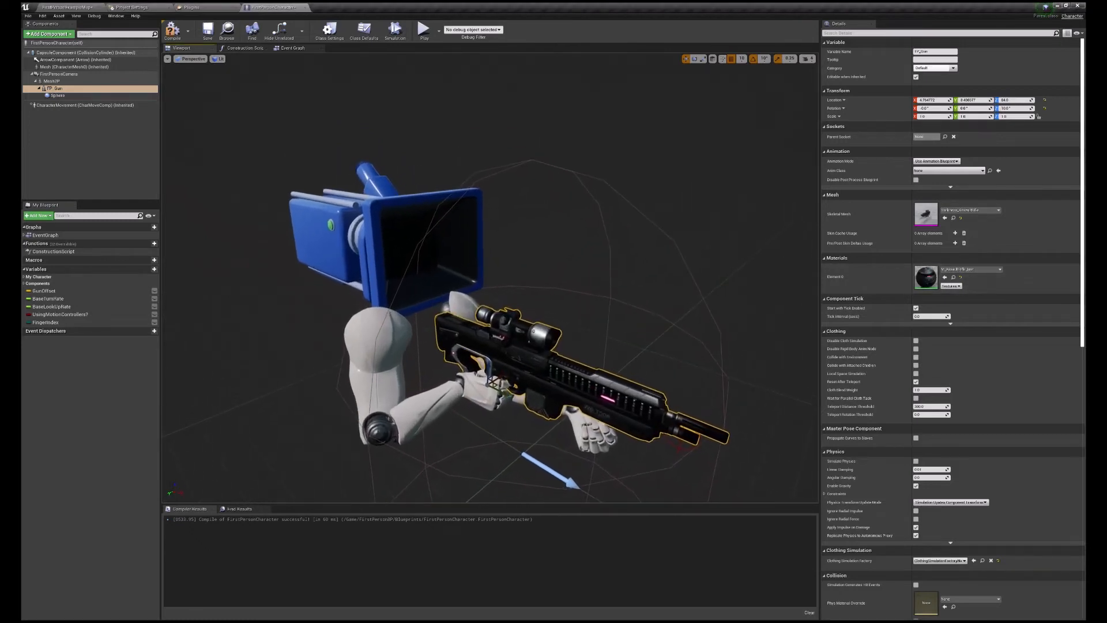
pyautogui.moveTo(490, 276); pyautogui.dragTo(493, 340, button='right')
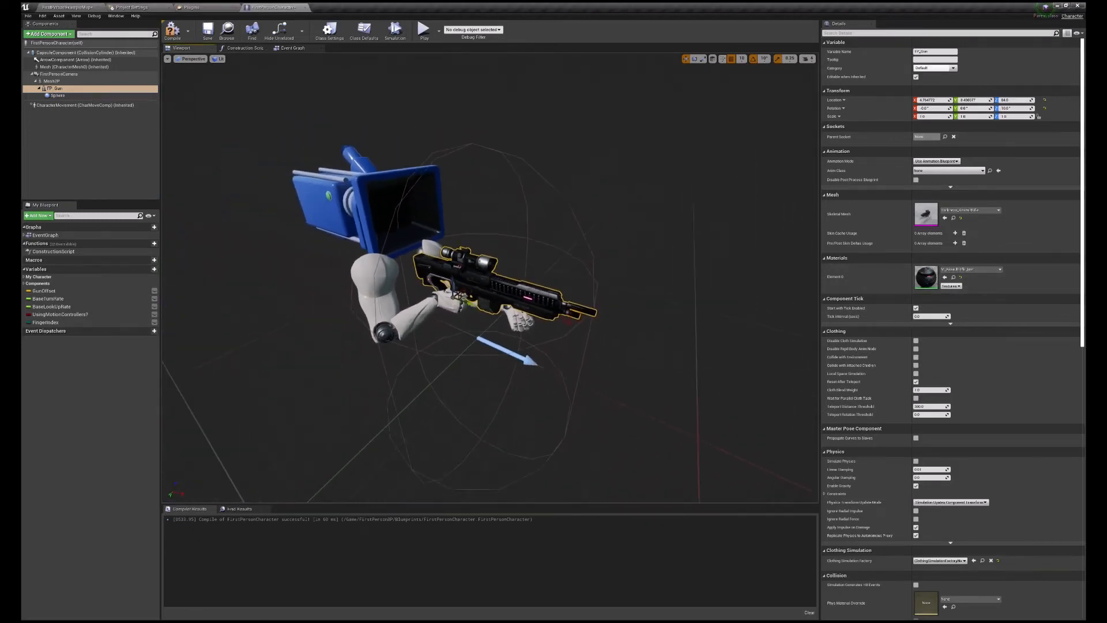
pyautogui.moveTo(702, 163)
pyautogui.mouseDown(button='right')
pyautogui.moveTo(713, 173)
pyautogui.moveTo(576, 168)
pyautogui.moveTo(701, 163)
pyautogui.mouseUp(button='right')
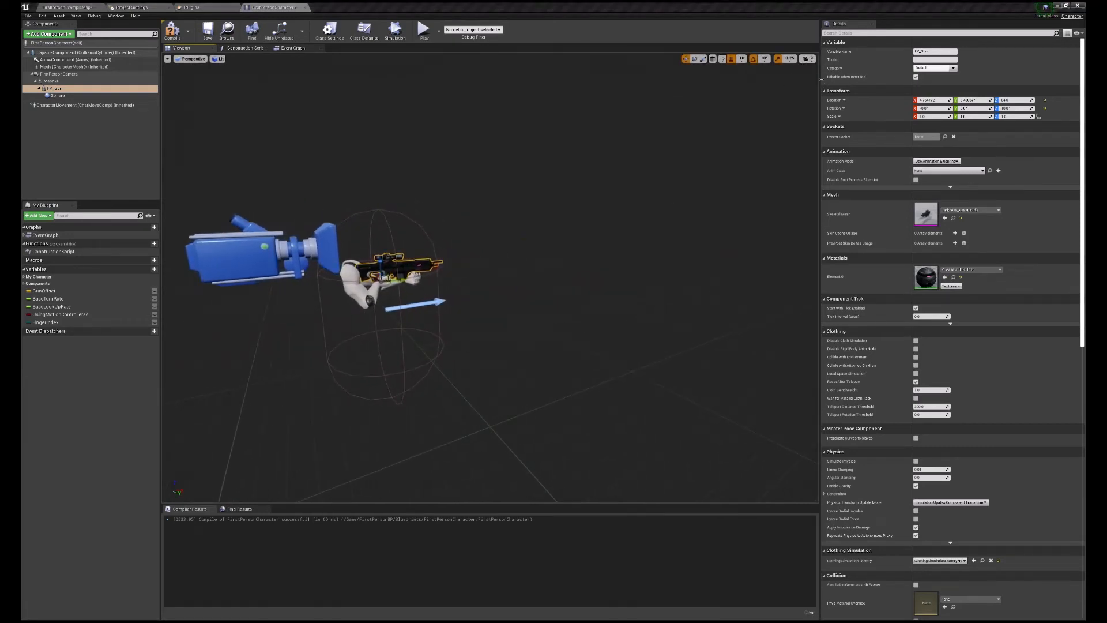
# Shift the FirstPersonCamera component slightly sideways along its Y axis and compile the blueprint.
pyautogui.moveTo(635, 202); pyautogui.dragTo(478, 210, button='right')
pyautogui.click(478, 210)
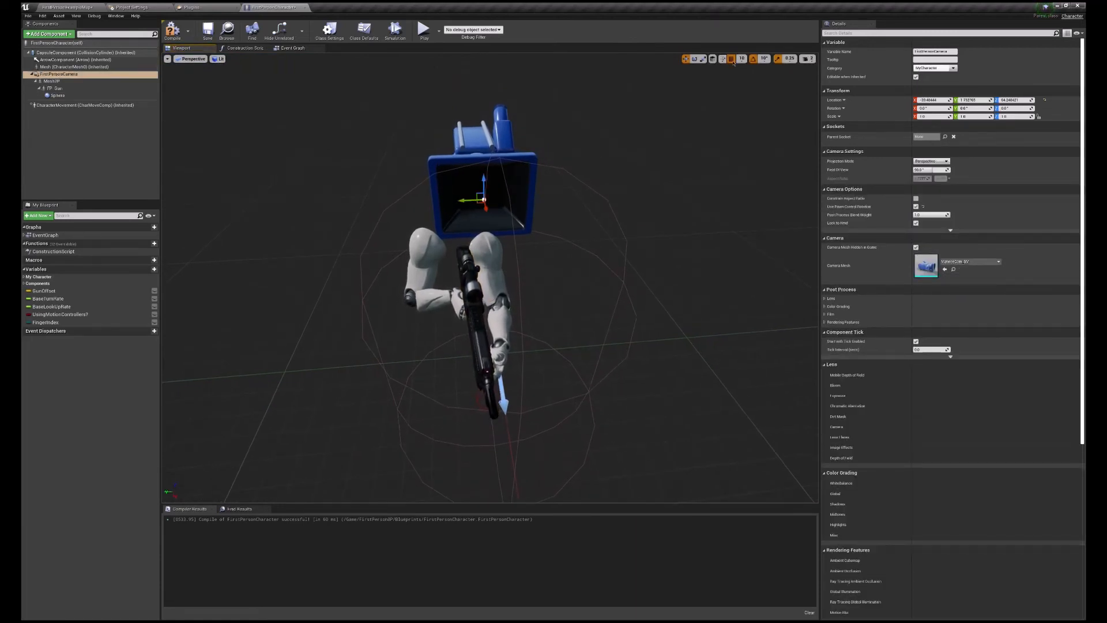
pyautogui.moveTo(464, 200); pyautogui.dragTo(461, 200)
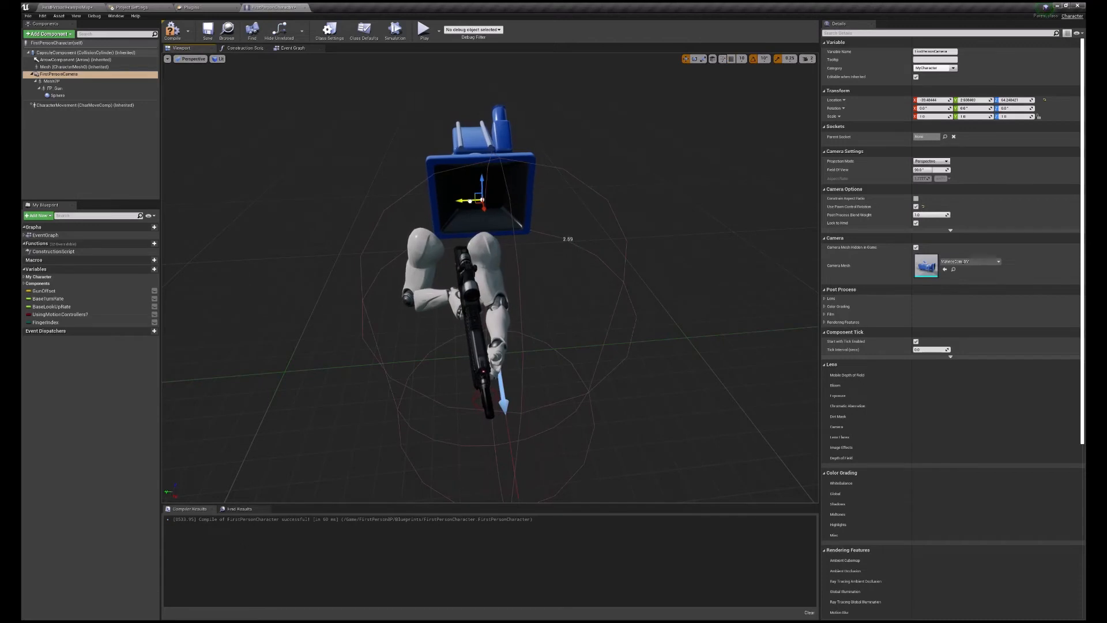
pyautogui.click(172, 30)
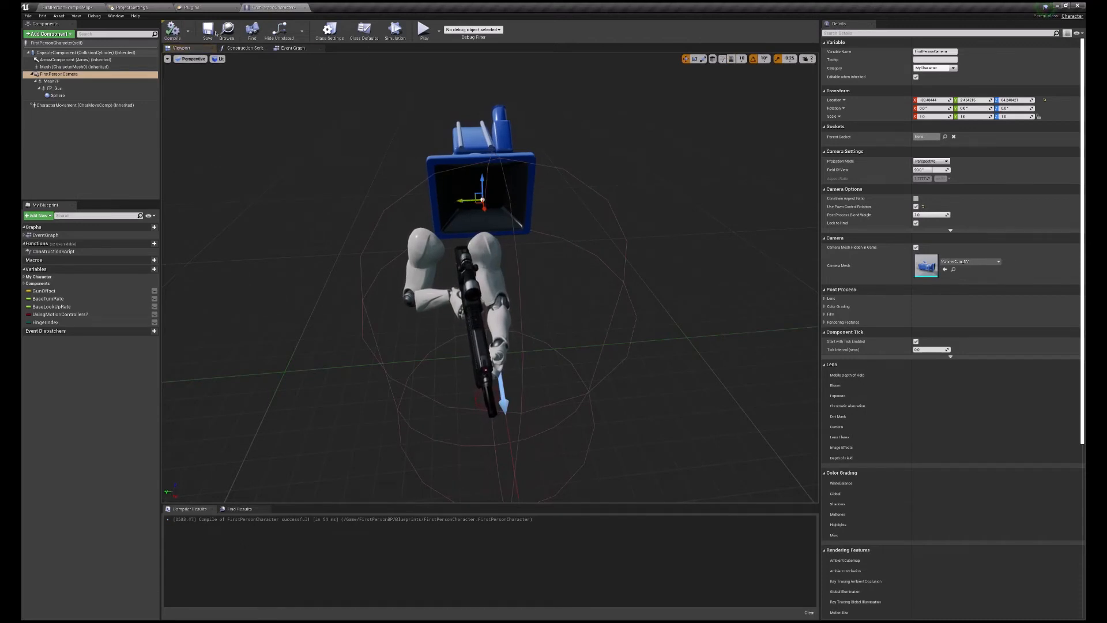
# Play-test the level by firing the new rifle repeatedly, and end the play session.
pyautogui.click(54, 7)
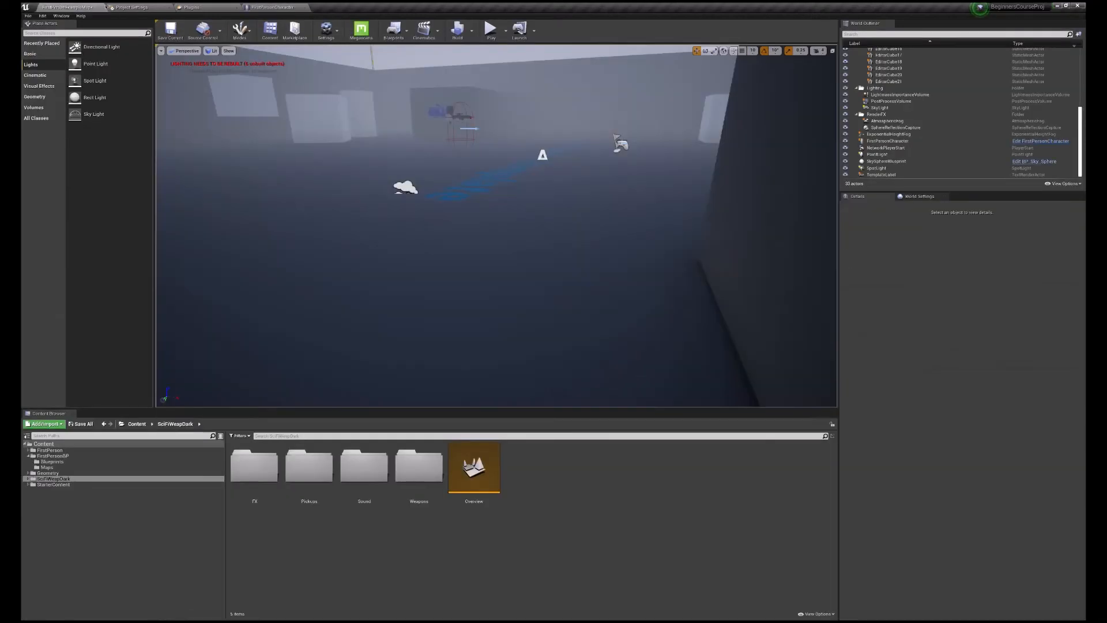
pyautogui.click(491, 28)
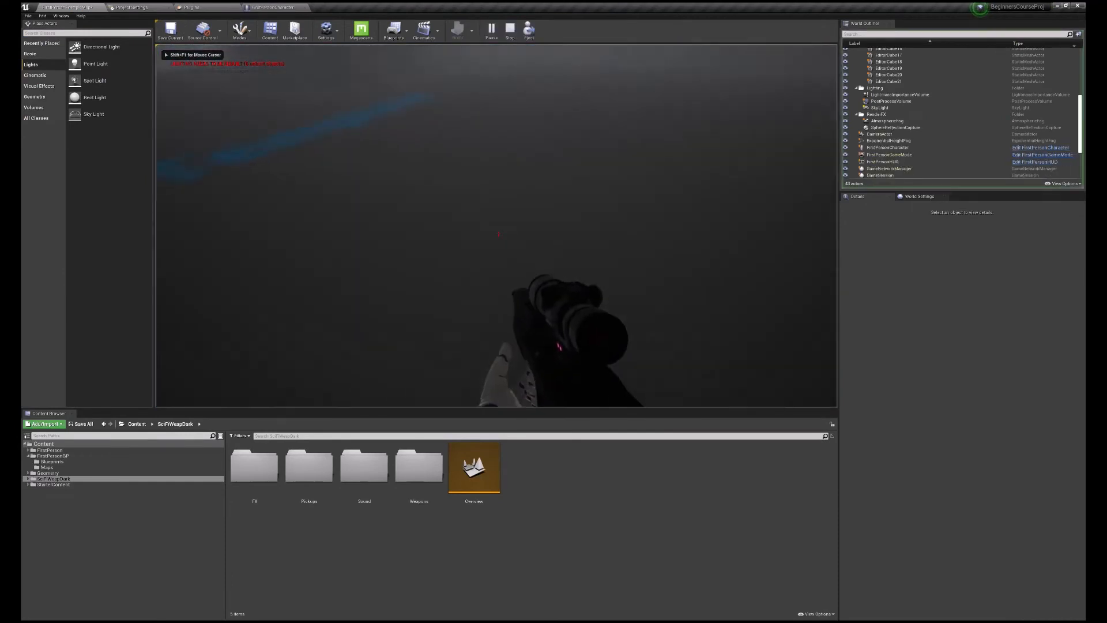
pyautogui.click(499, 234)
pyautogui.click(498, 234)
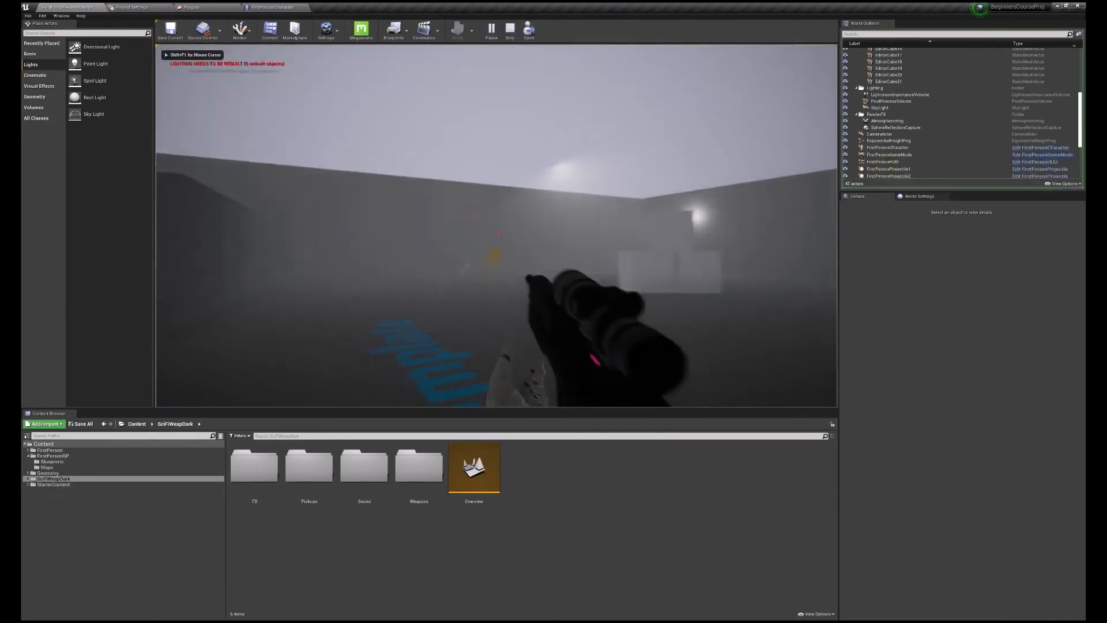
pyautogui.click(499, 233)
pyautogui.click(499, 234)
pyautogui.click(499, 233)
pyautogui.click(498, 233)
pyautogui.click(499, 234)
pyautogui.click(499, 233)
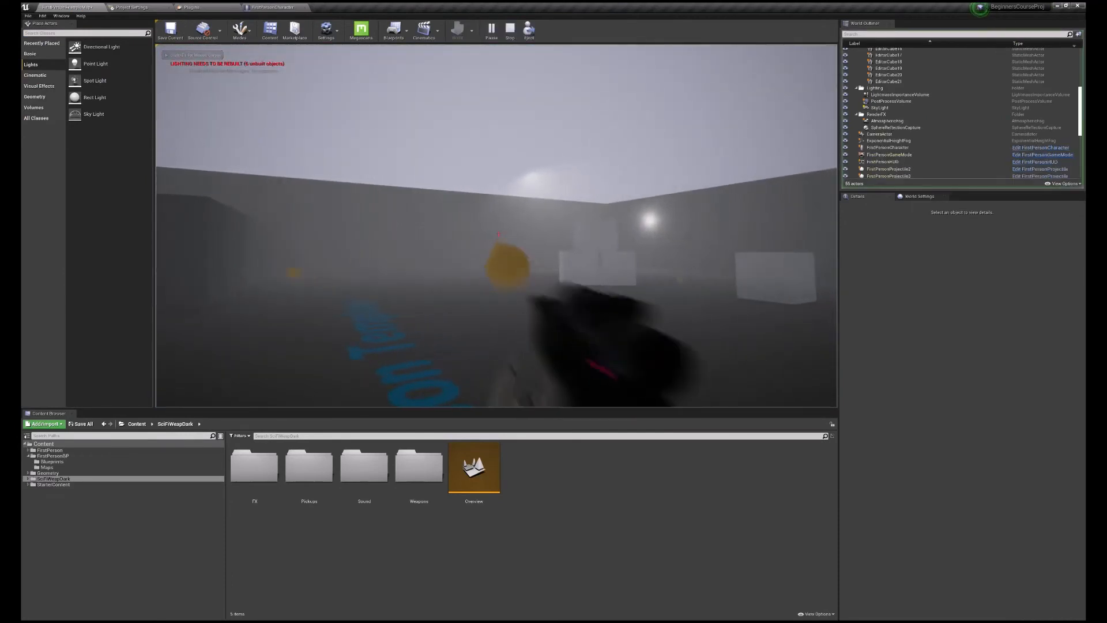
pyautogui.click(498, 233)
pyautogui.click(499, 234)
pyautogui.click(499, 234)
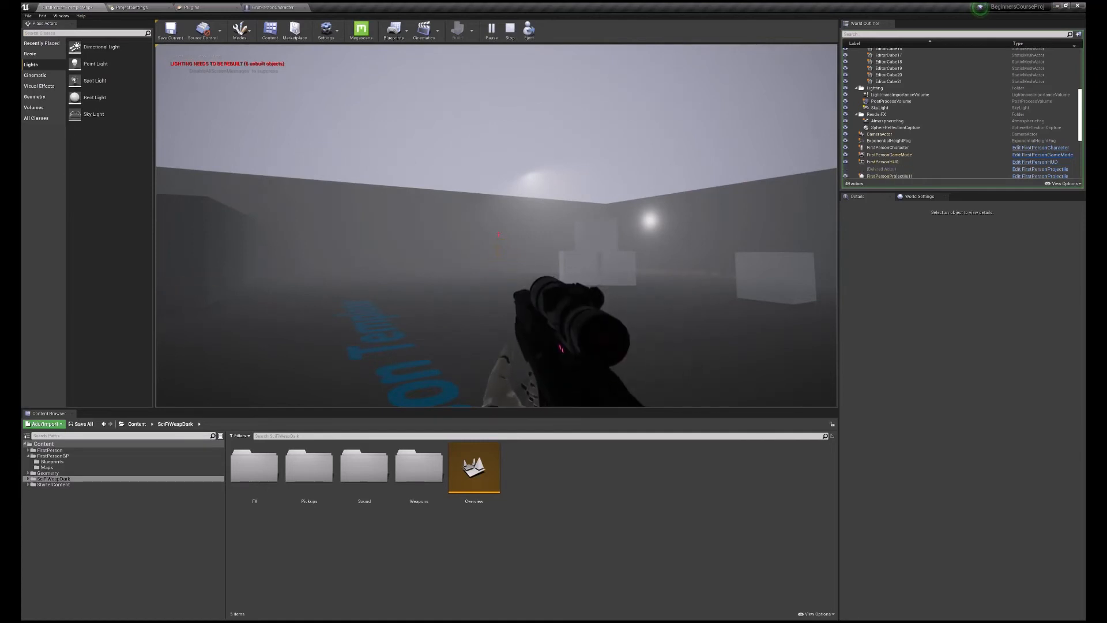
pyautogui.press('Escape')
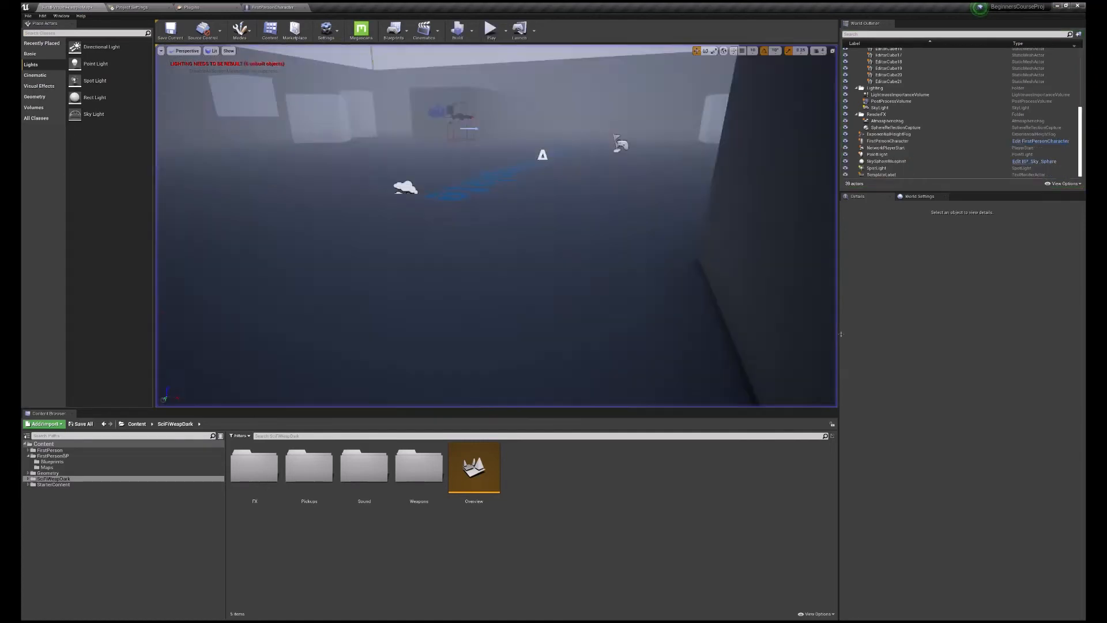
# Open the FirstPersonProjectile blueprint from the Blueprints folder of FirstPersonBP.
pyautogui.click(51, 456)
pyautogui.click(279, 493)
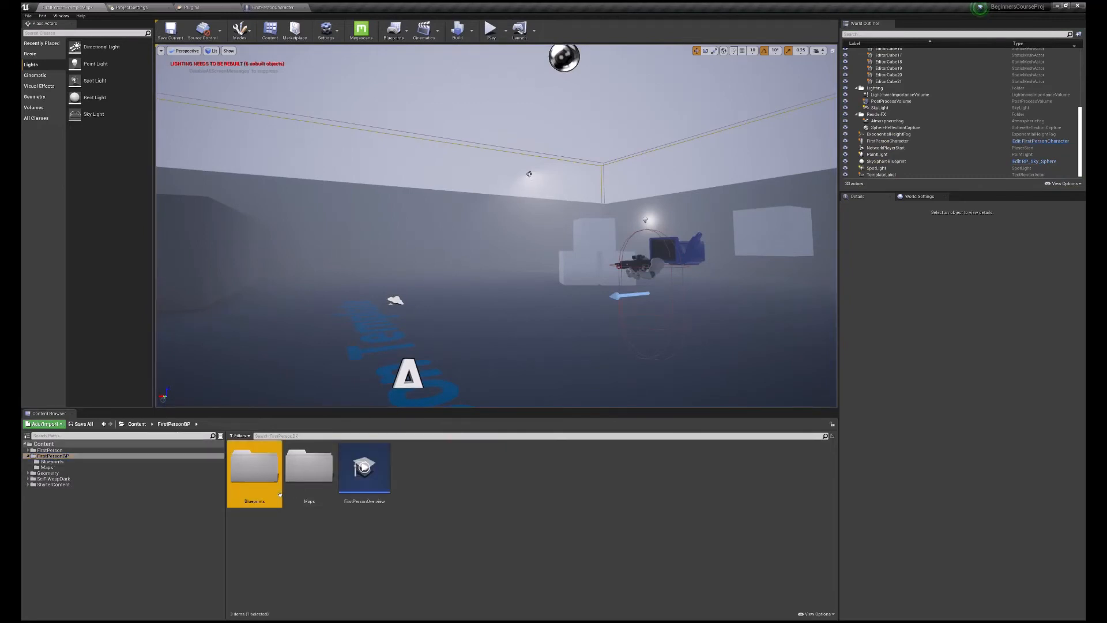
pyautogui.doubleClick(262, 503)
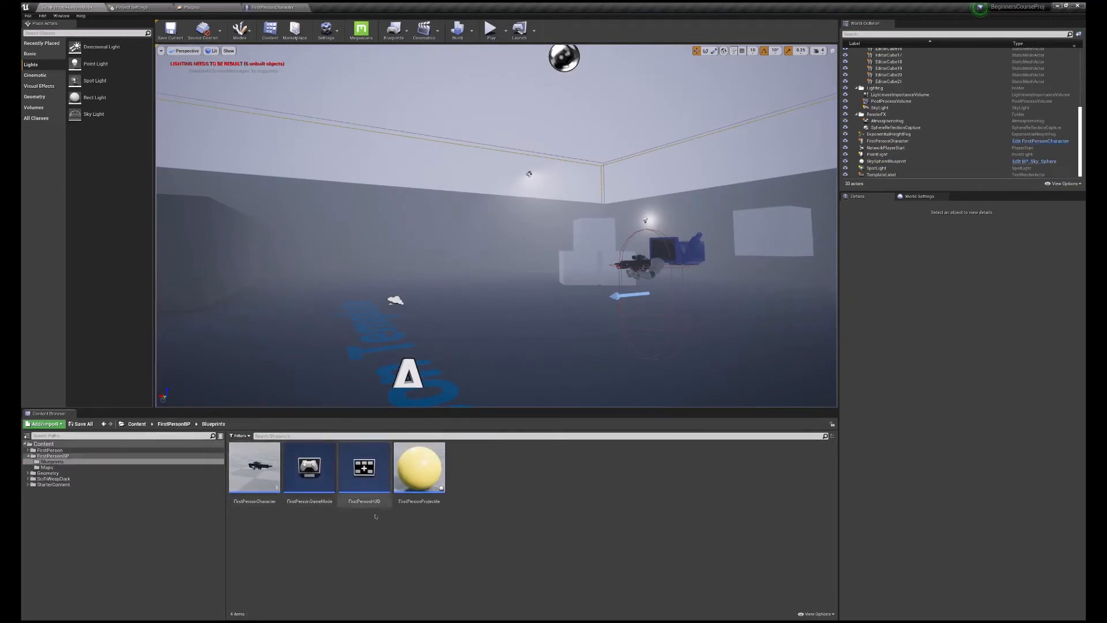
pyautogui.doubleClick(427, 479)
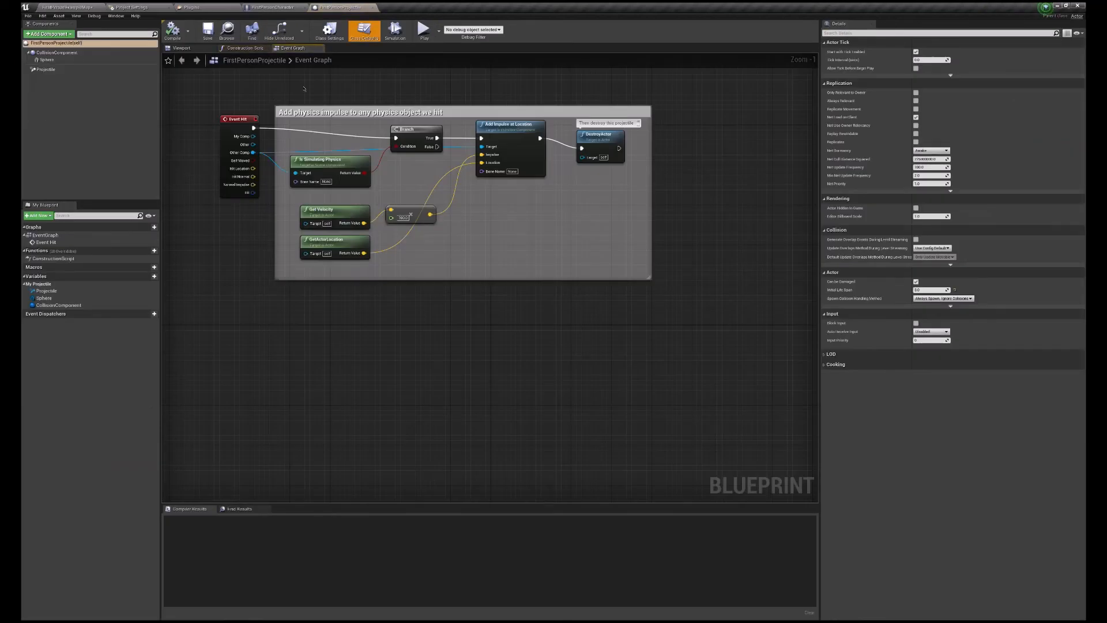
# Delete the projectile's Sphere mesh together with its CollisionComponent.
pyautogui.click(179, 48)
pyautogui.click(491, 276)
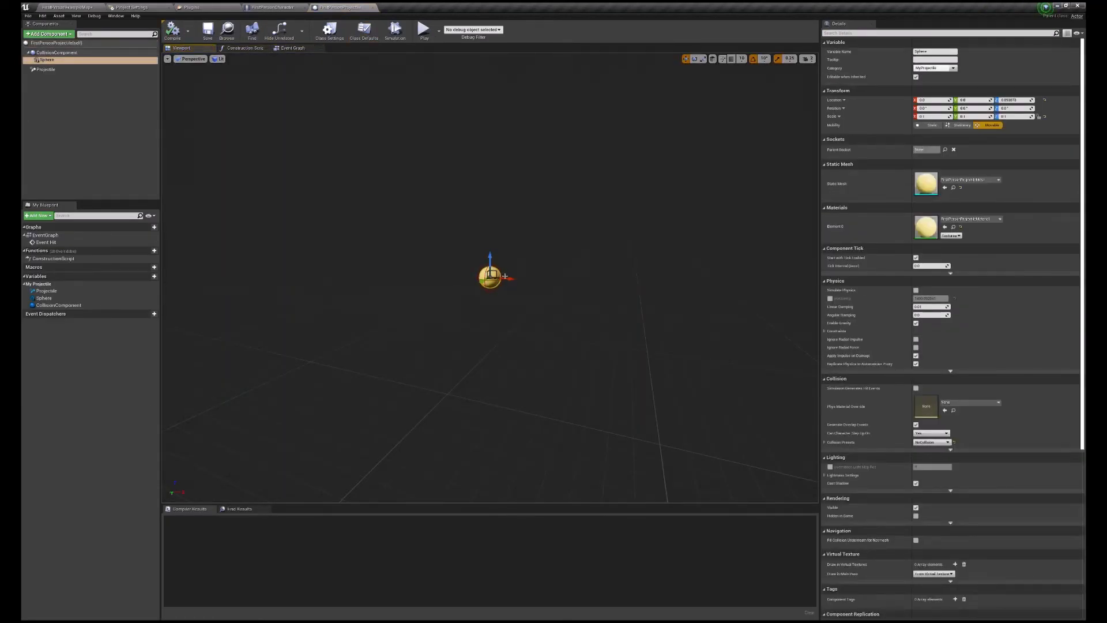
pyautogui.keyDown('ctrl'); pyautogui.click(504, 277); pyautogui.keyUp('ctrl')
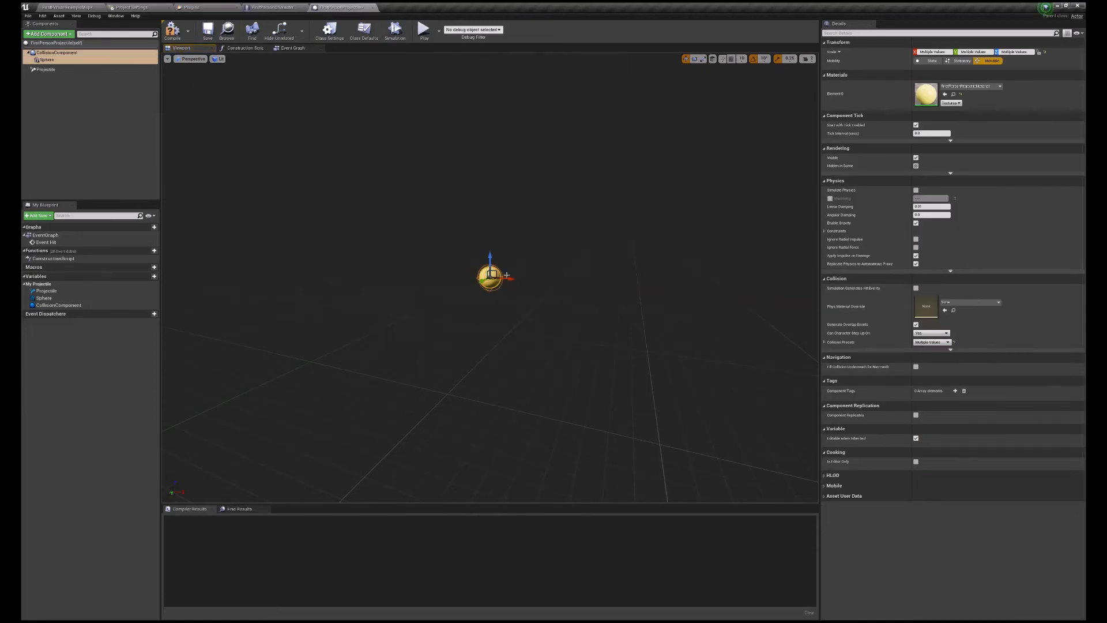
pyautogui.press('Delete')
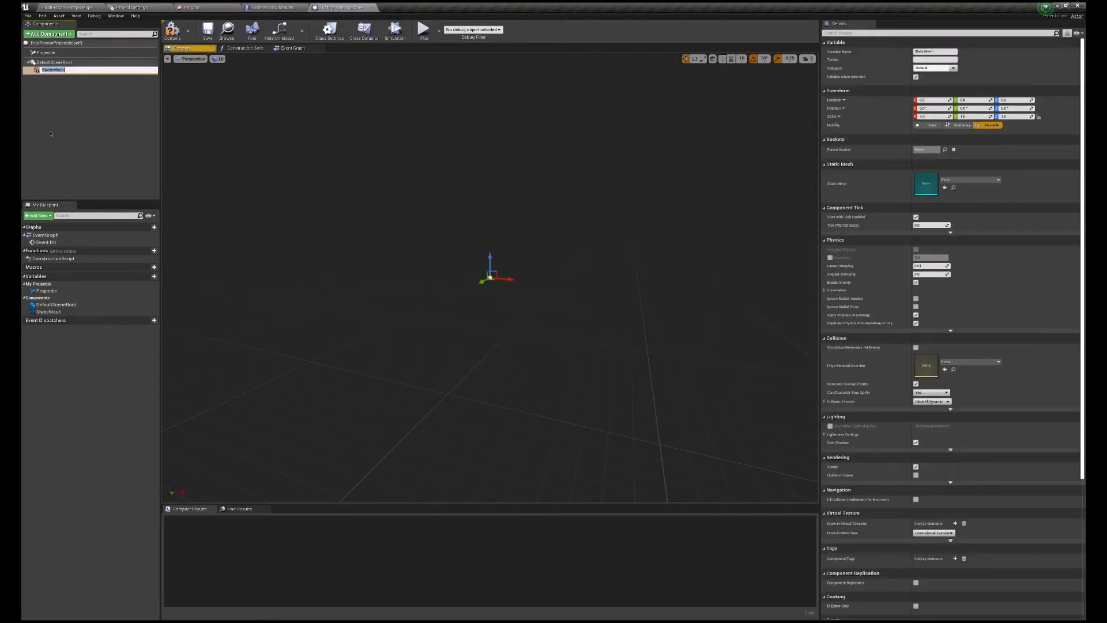
# Add a Static Mesh component to the projectile and name it Bullet.
pyautogui.click(175, 97)
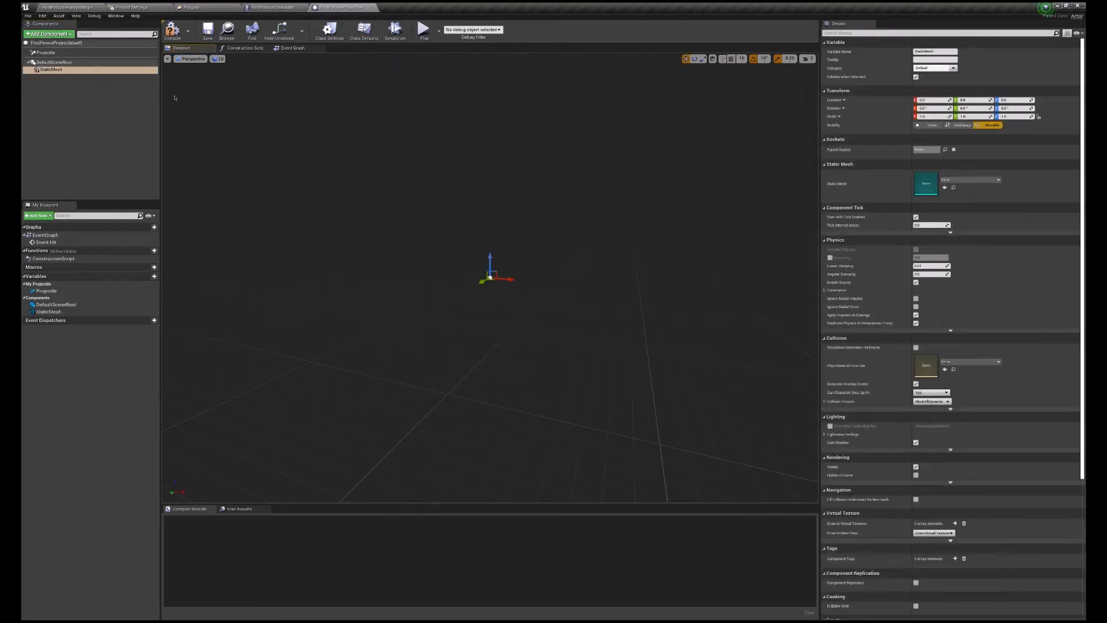
pyautogui.press('F2')
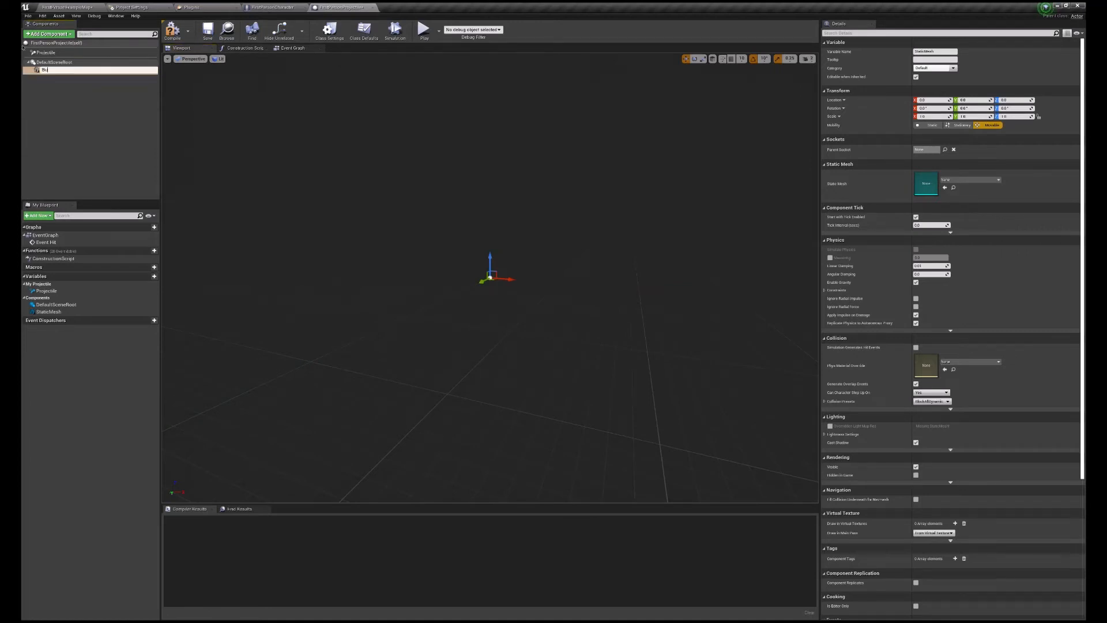
pyautogui.write('Bullet')
pyautogui.press('Return')
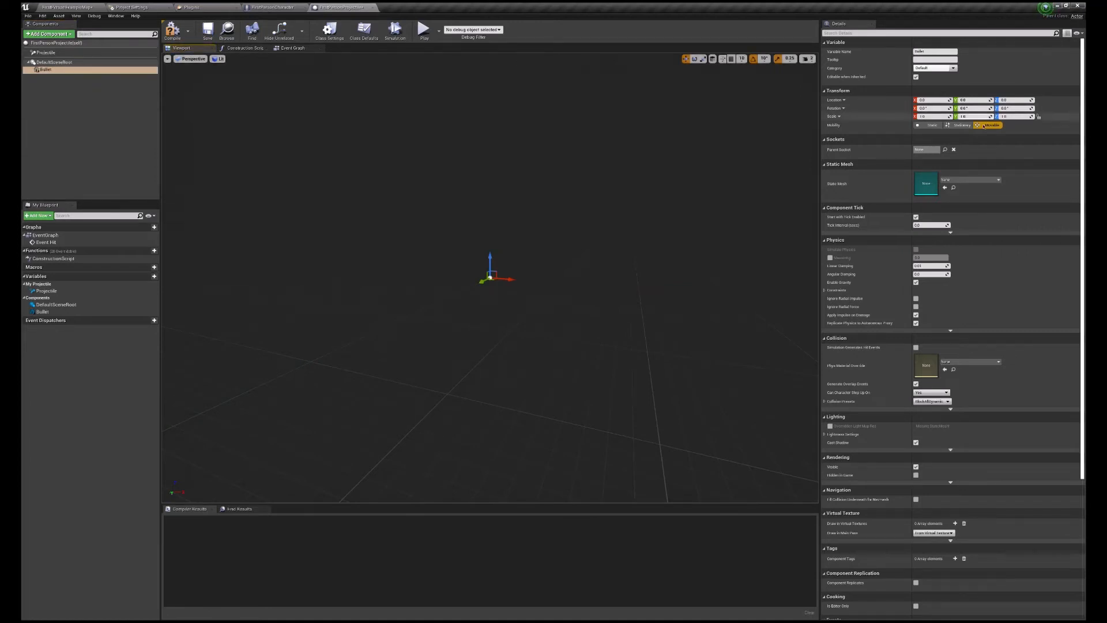
# Assign the dark cylindrical ammo mesh to the Bullet component and scale it up uniformly in the viewport.
pyautogui.click(1012, 282)
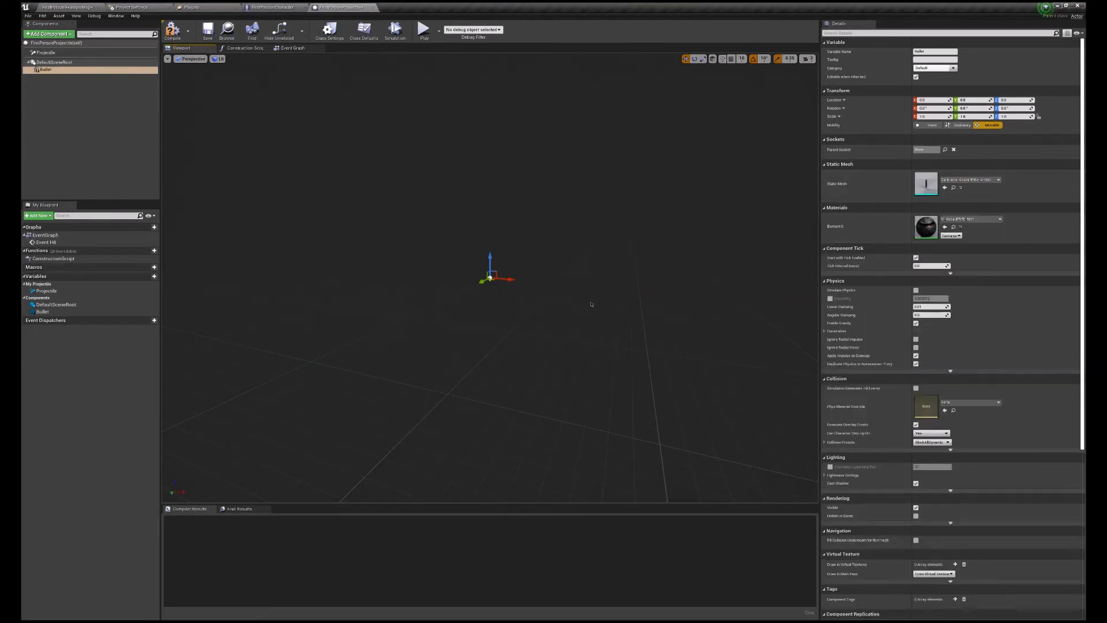
pyautogui.scroll(4, 567, 282)
pyautogui.moveTo(567, 282)
pyautogui.mouseDown(button='right')
pyautogui.moveTo(591, 249)
pyautogui.moveTo(567, 283)
pyautogui.mouseUp(button='right')
pyautogui.press('w')
pyautogui.press('e')
pyautogui.press('w')
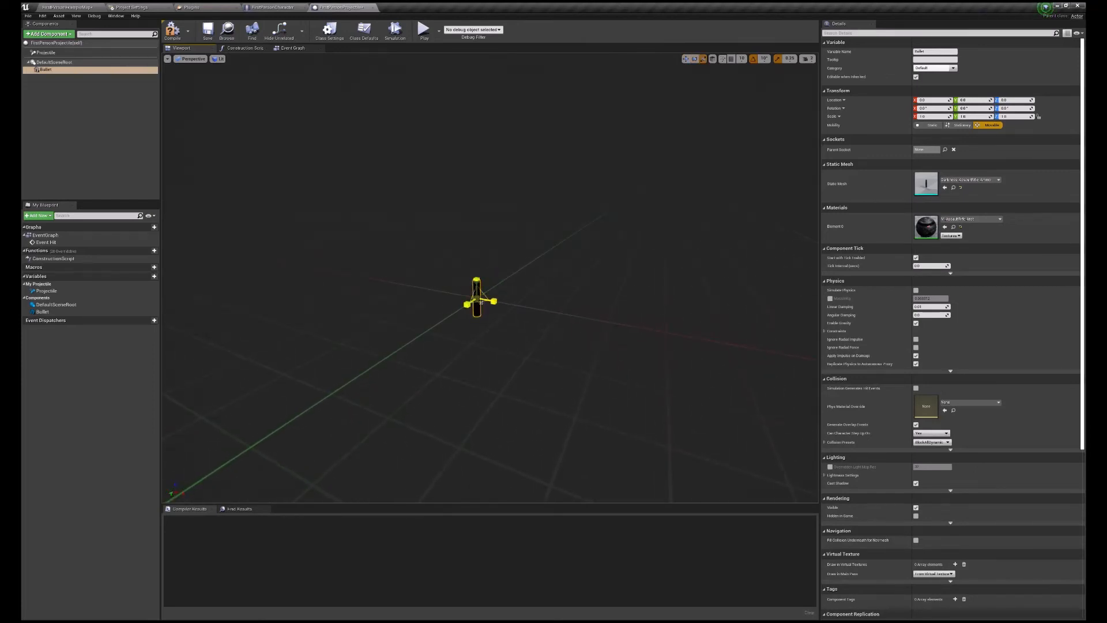
pyautogui.moveTo(481, 302)
pyautogui.mouseDown()
pyautogui.moveTo(487, 294)
pyautogui.moveTo(480, 299)
pyautogui.mouseUp()
pyautogui.press('w')
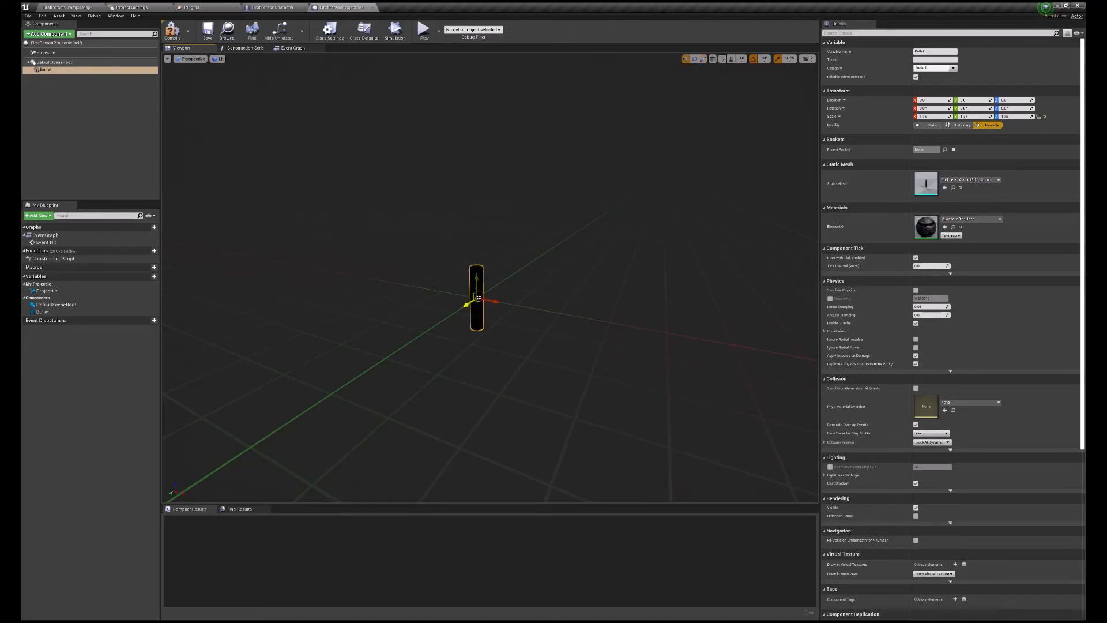
# Raise the Bullet mesh along Z so its base sits near the origin, and compile the projectile blueprint.
pyautogui.moveTo(479, 299); pyautogui.dragTo(486, 294, button='right')
pyautogui.moveTo(472, 297); pyautogui.dragTo(472, 261)
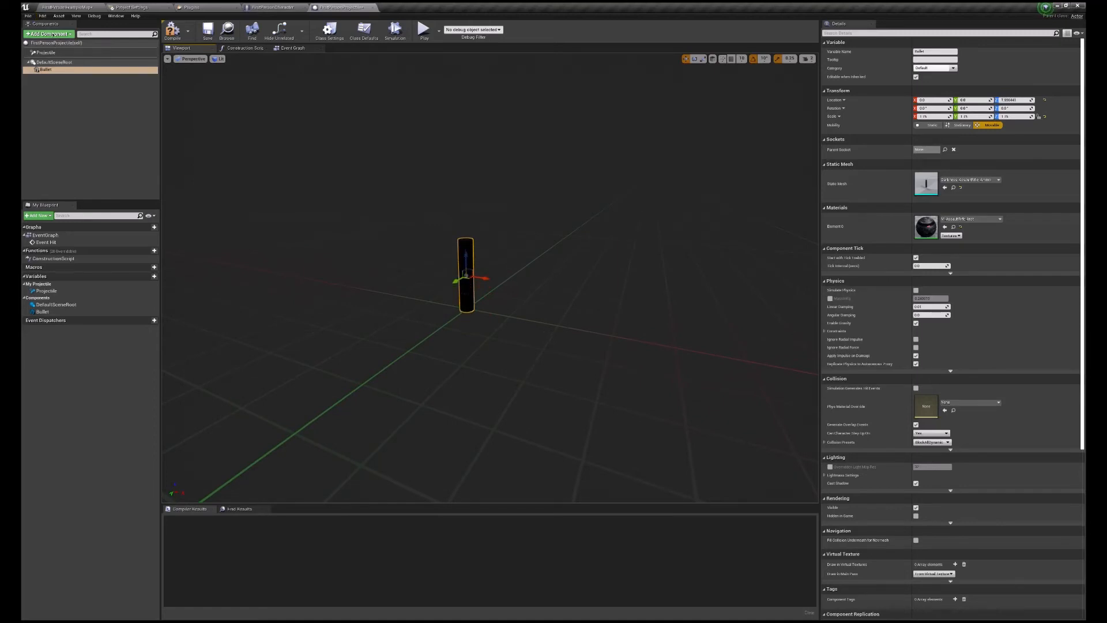
pyautogui.click(172, 30)
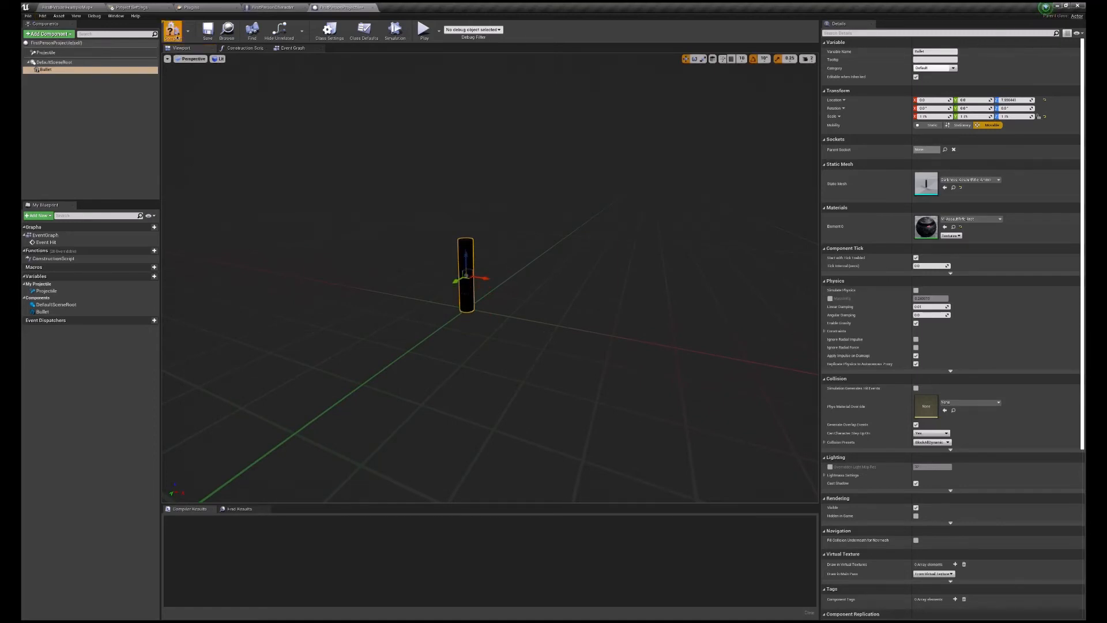
# Play-test the level by moving, jumping and firing at the cubes with the upright bullet, and end the session.
pyautogui.click(62, 6)
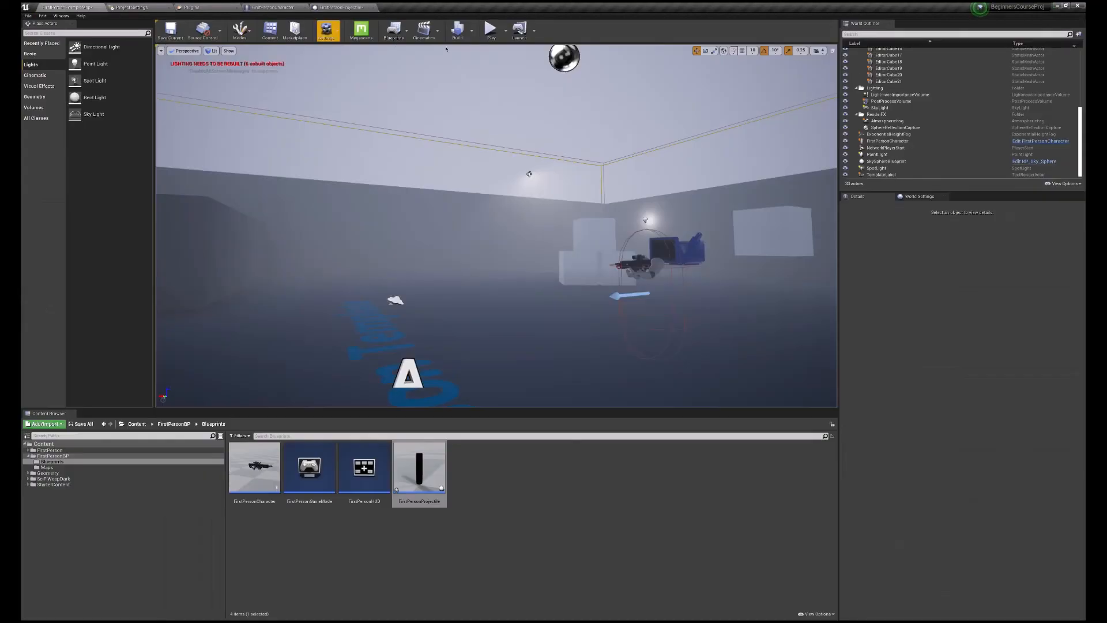
pyautogui.click(491, 30)
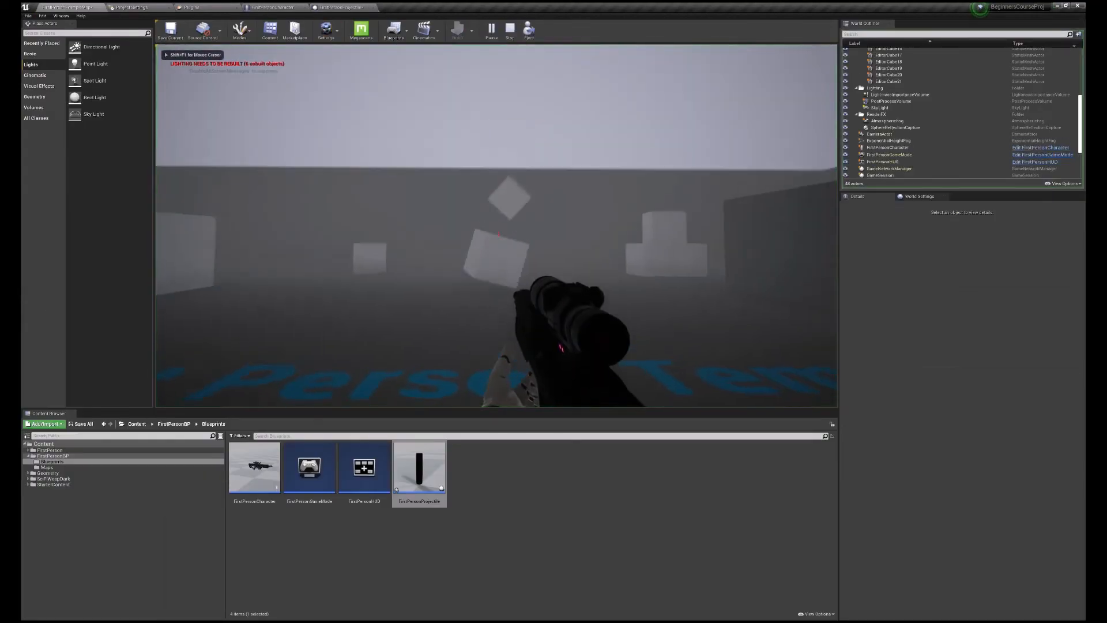
pyautogui.press('s')
pyautogui.press('space')
pyautogui.click(499, 234)
pyautogui.press('Escape')
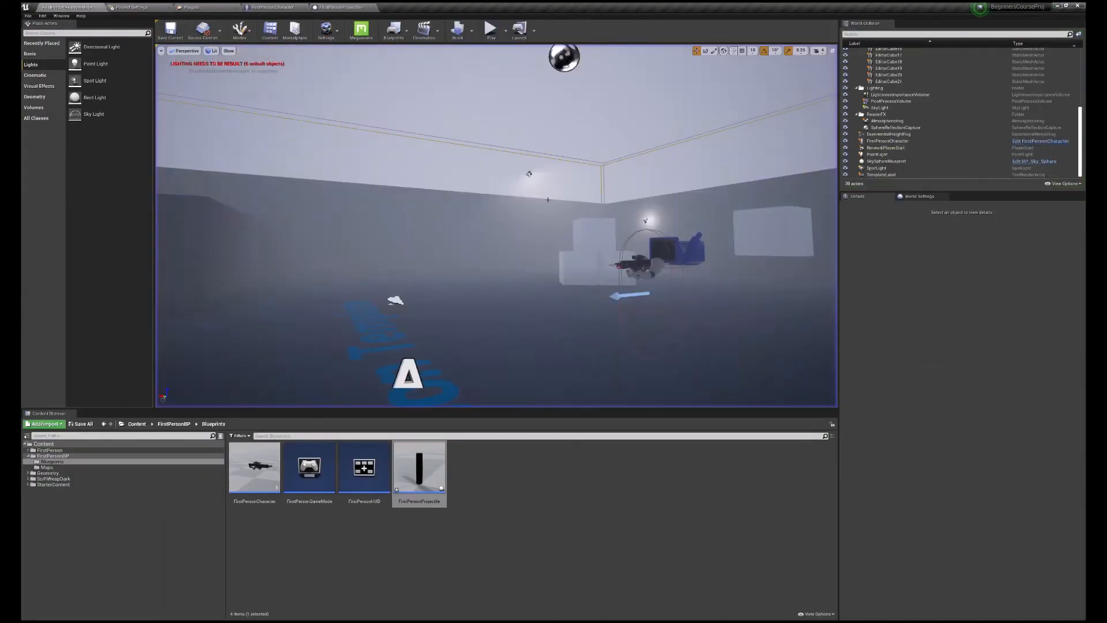
# Raise the Projectile component's Initial Speed and Max Speed, and lower its Projectile Gravity Scale.
pyautogui.click(341, 7)
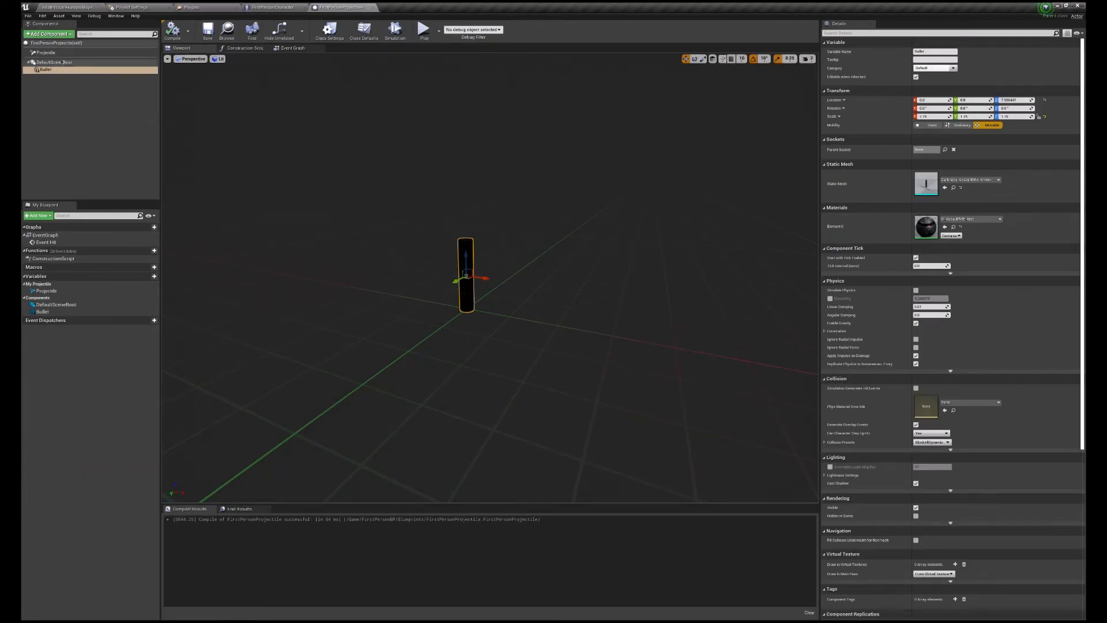
pyautogui.click(364, 30)
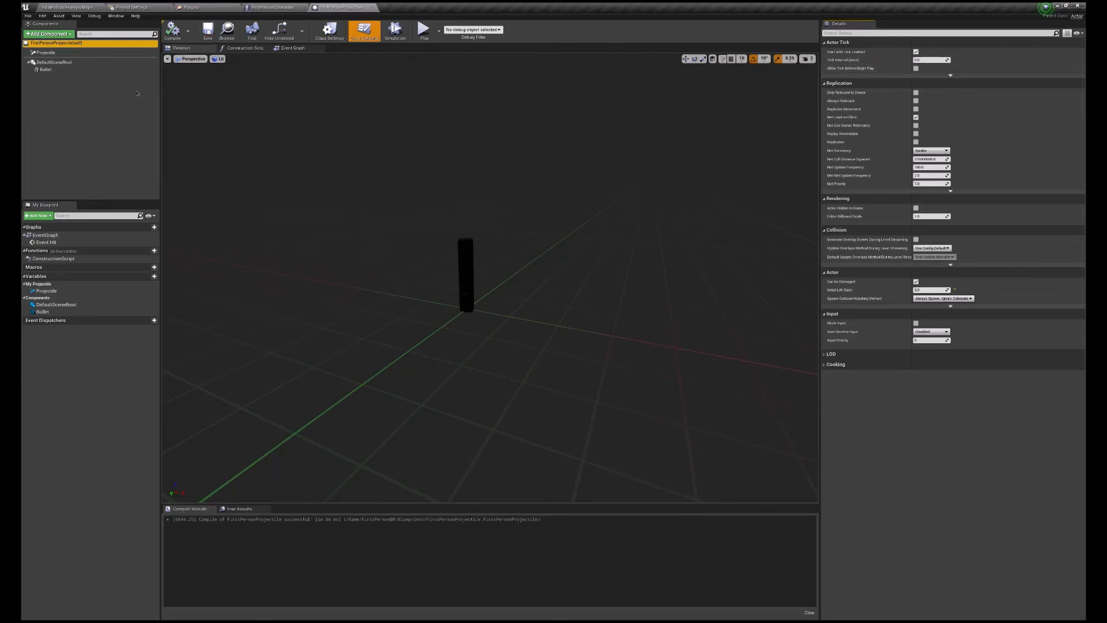
pyautogui.click(101, 54)
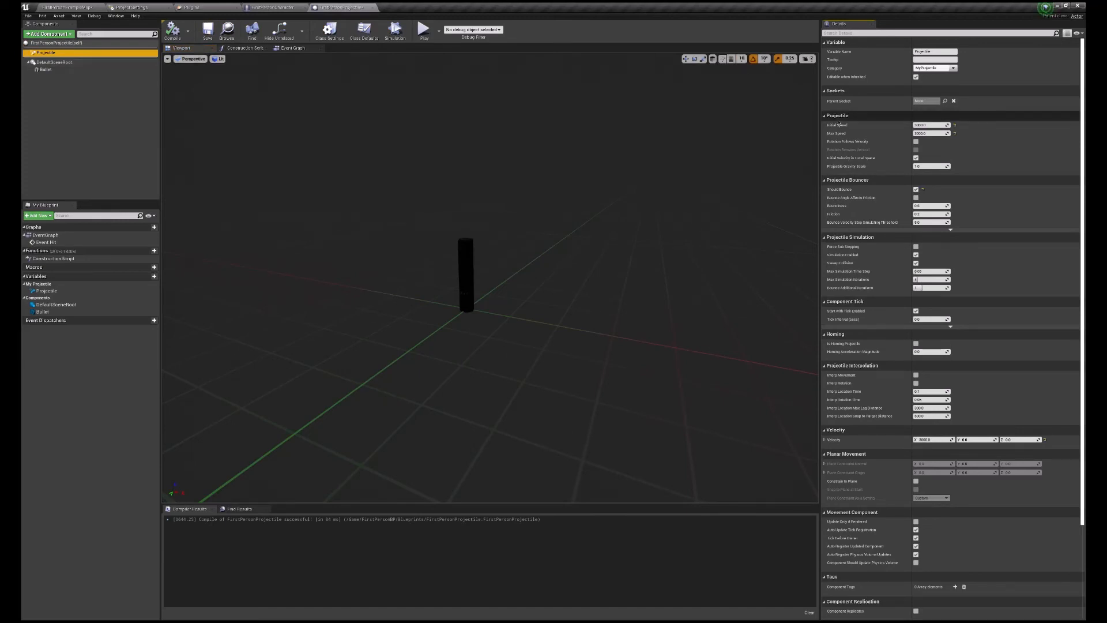
pyautogui.click(935, 126)
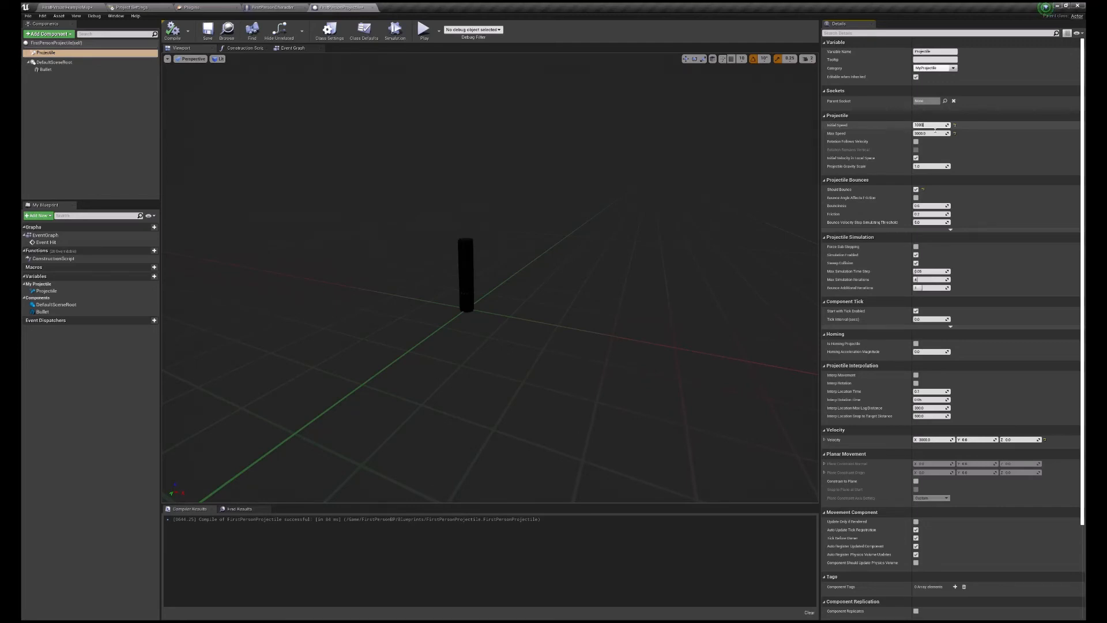
pyautogui.click(934, 132)
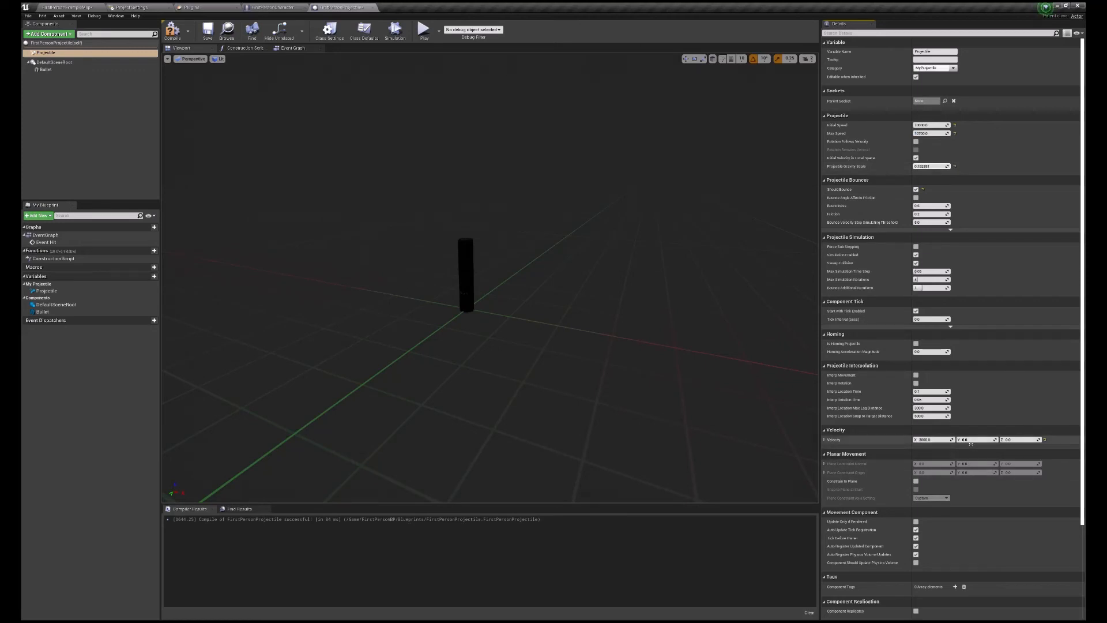
pyautogui.scroll(-5, 971, 444)
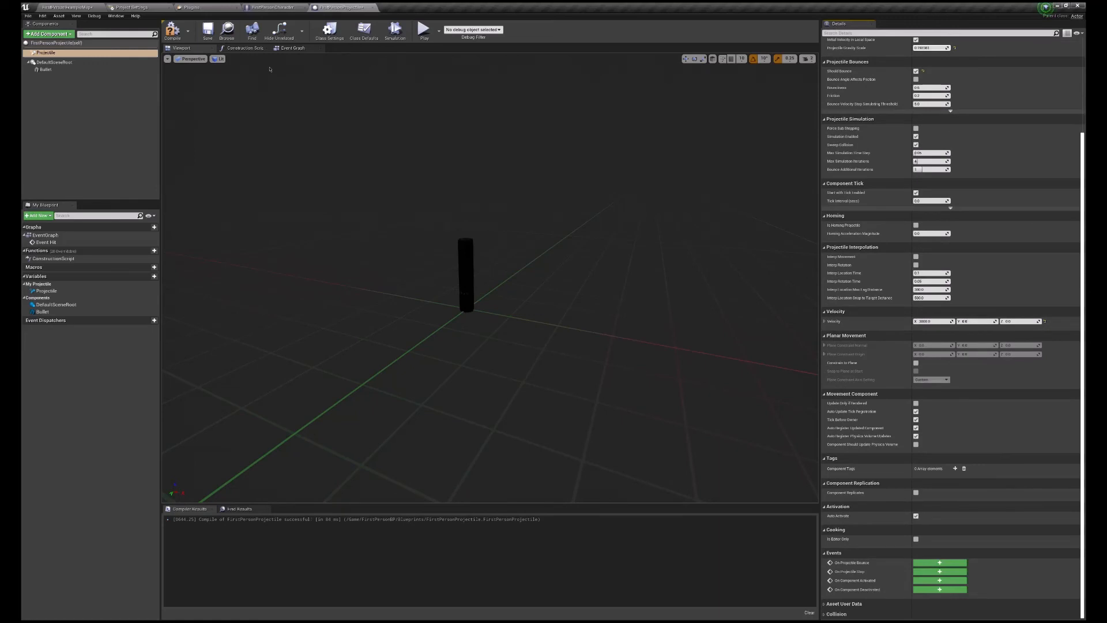
# Rotate the Bullet mesh to lie horizontally along the X axis, lower it to the origin, and compile the blueprint.
pyautogui.click(467, 283)
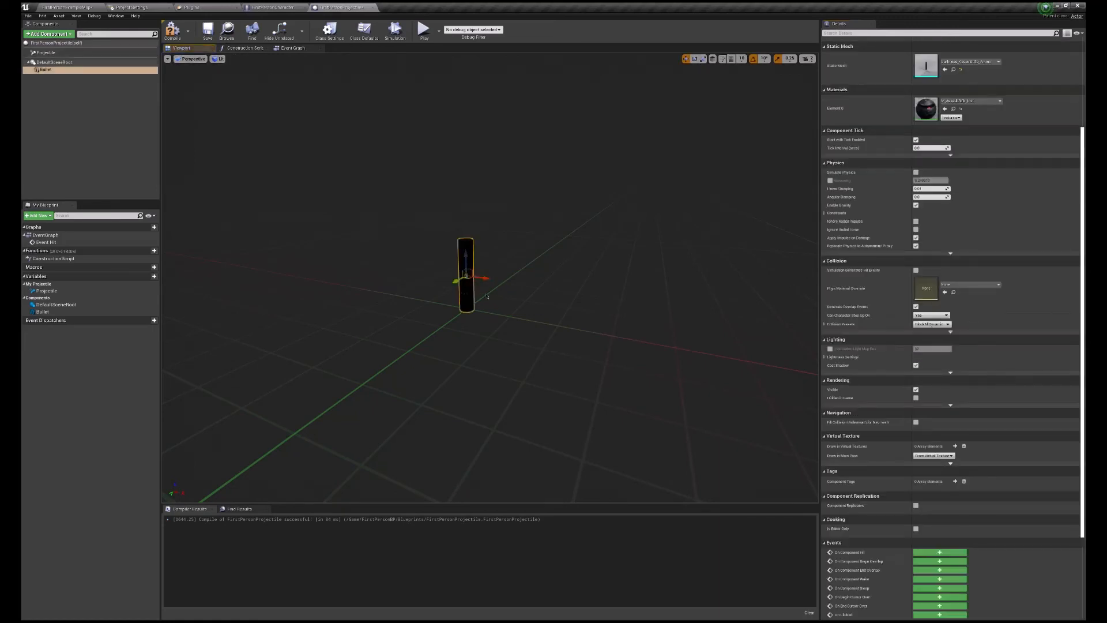
pyautogui.moveTo(488, 260)
pyautogui.mouseDown()
pyautogui.moveTo(490, 296)
pyautogui.moveTo(457, 302)
pyautogui.moveTo(473, 247)
pyautogui.mouseUp()
pyautogui.press('w')
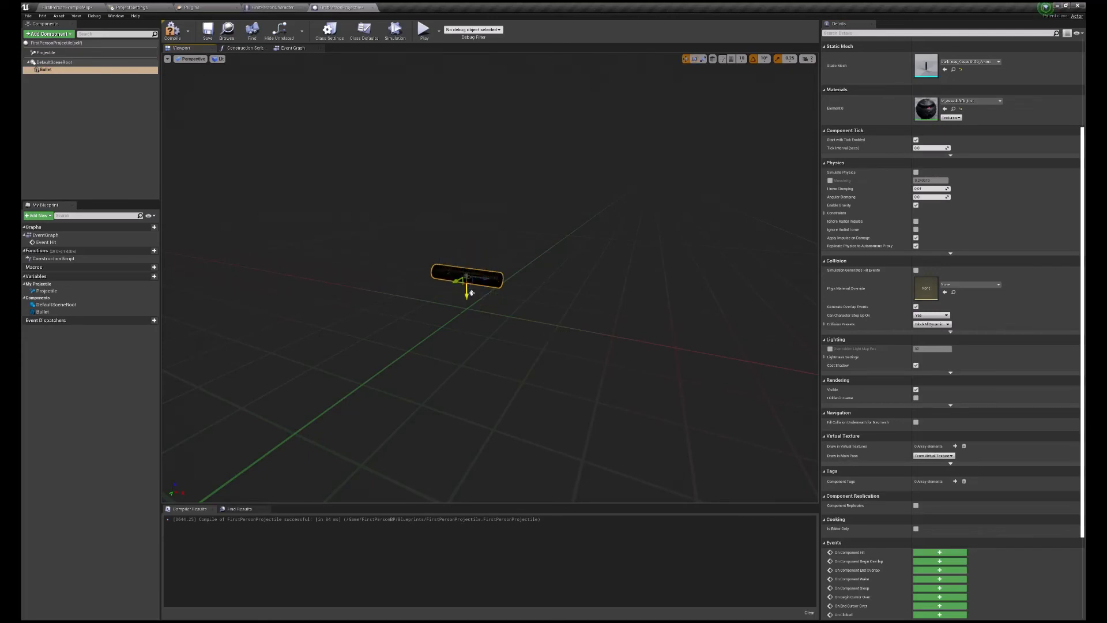
pyautogui.moveTo(472, 294); pyautogui.dragTo(559, 346)
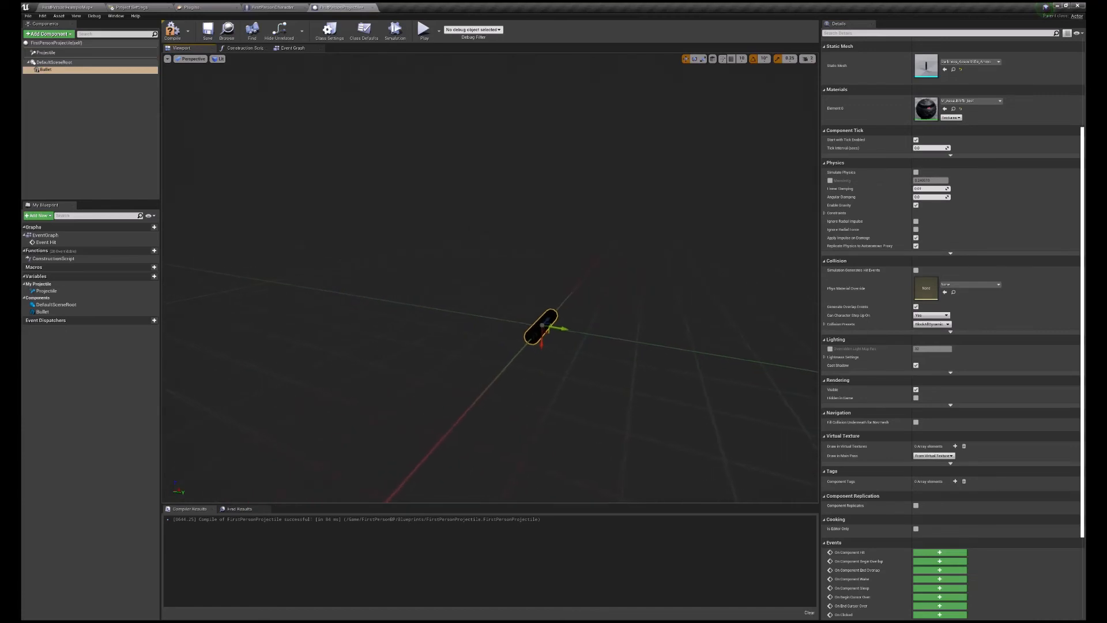
pyautogui.click(177, 38)
# Play-test the level by firing the horizontal bullet several times at the cubes and walls, and end the session.
pyautogui.click(64, 5)
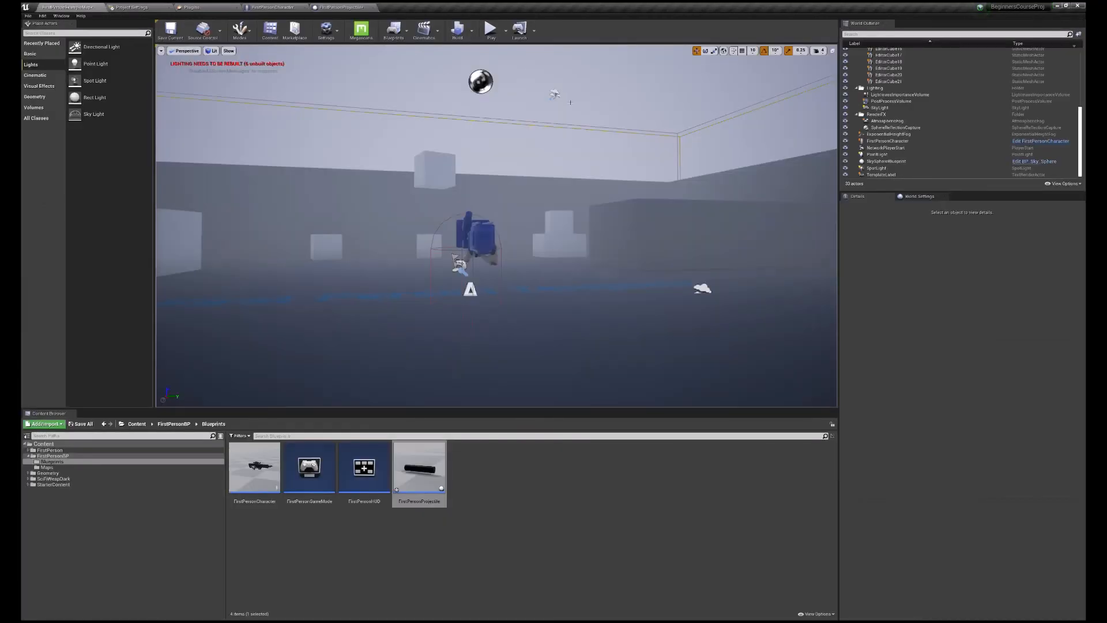
pyautogui.click(492, 32)
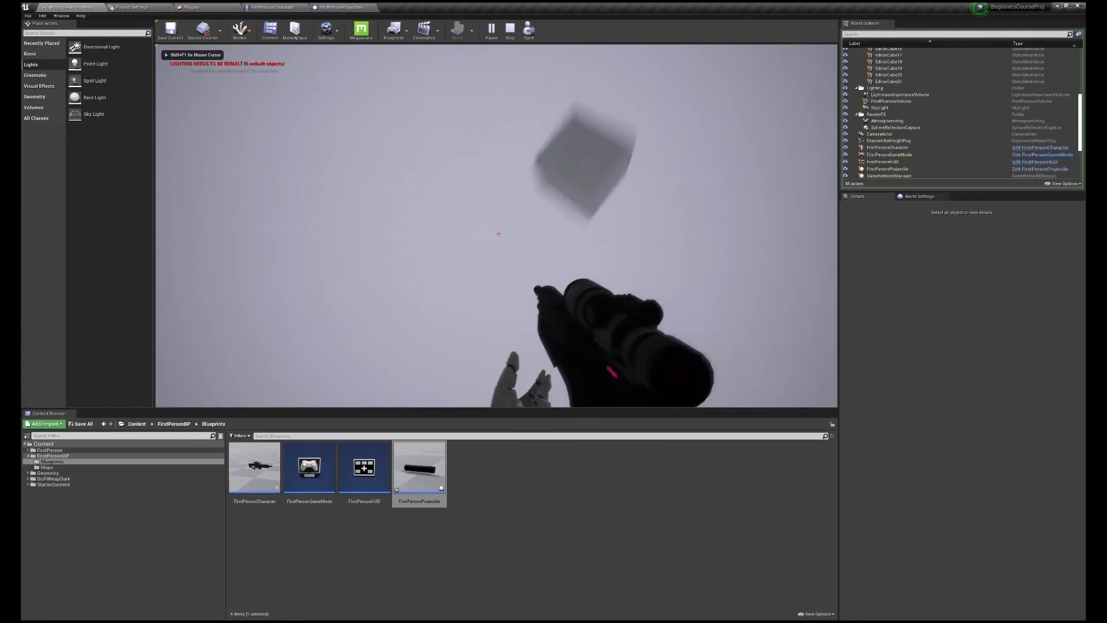
pyautogui.press('s')
pyautogui.click(499, 234)
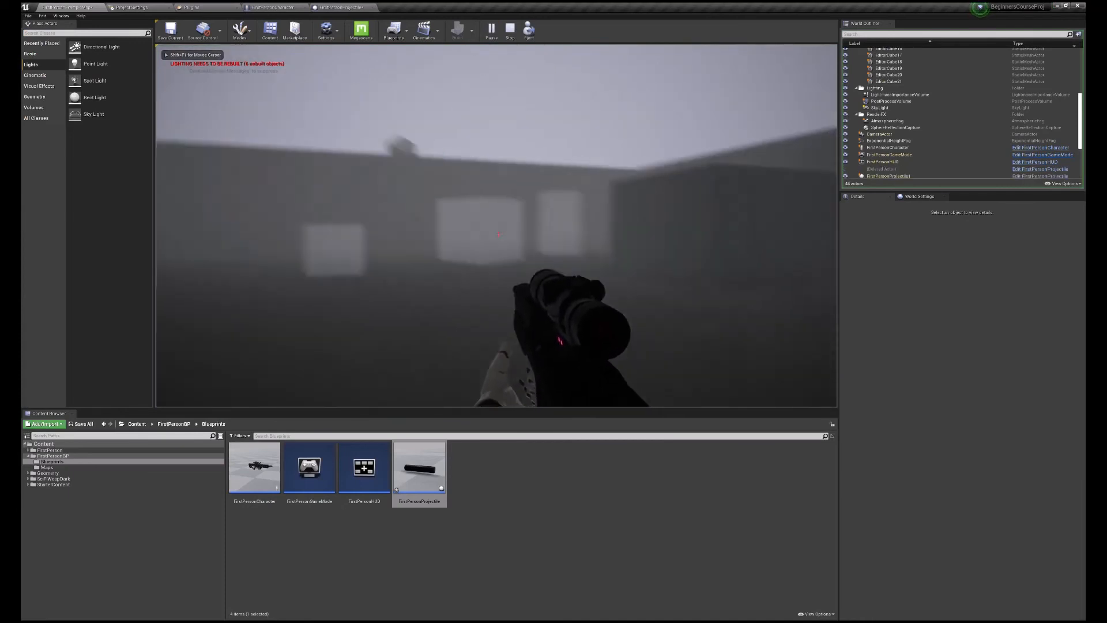
pyautogui.click(498, 234)
pyautogui.click(499, 234)
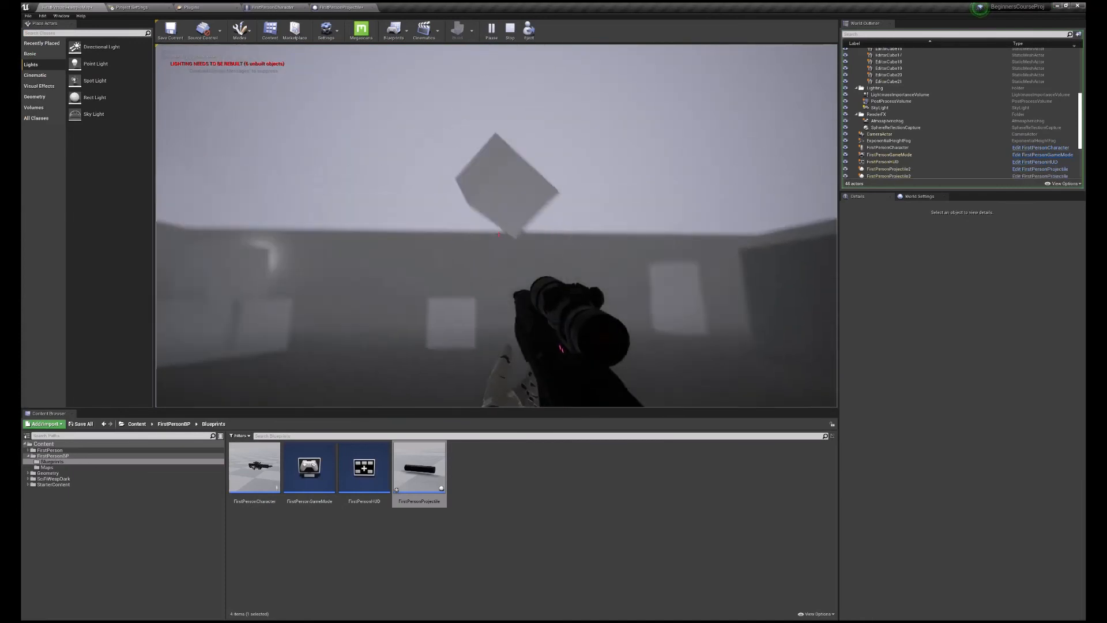
pyautogui.click(499, 233)
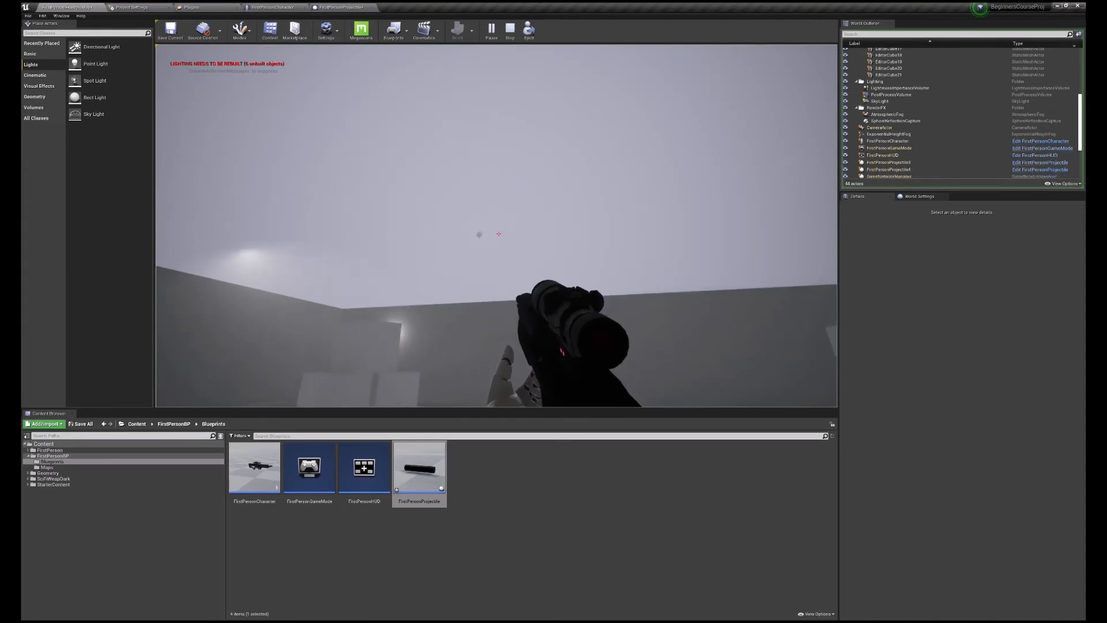
pyautogui.click(499, 233)
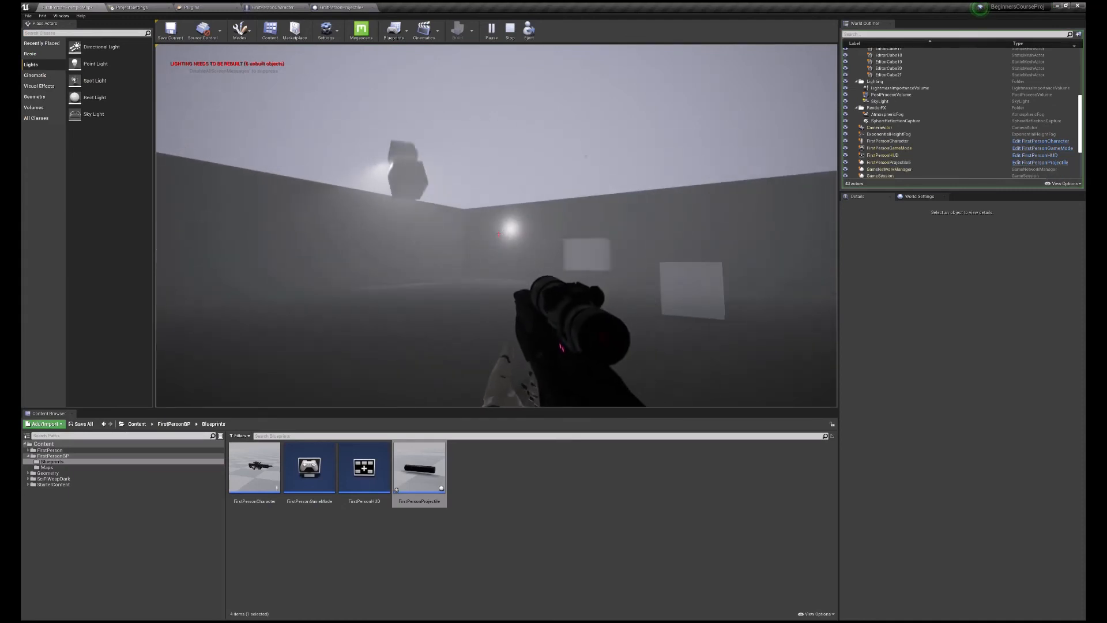
pyautogui.press('Escape')
# Open the projectile's Event Graph and examine the Event Hit logic that adds a physics impulse and destroys the projectile.
pyautogui.click(346, 6)
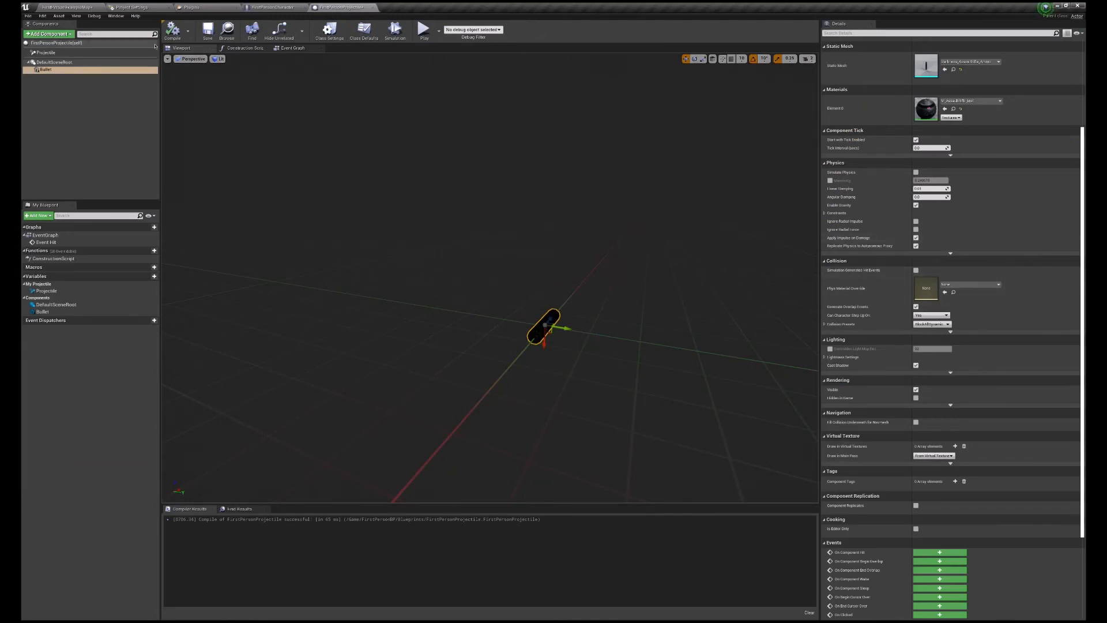
pyautogui.click(281, 49)
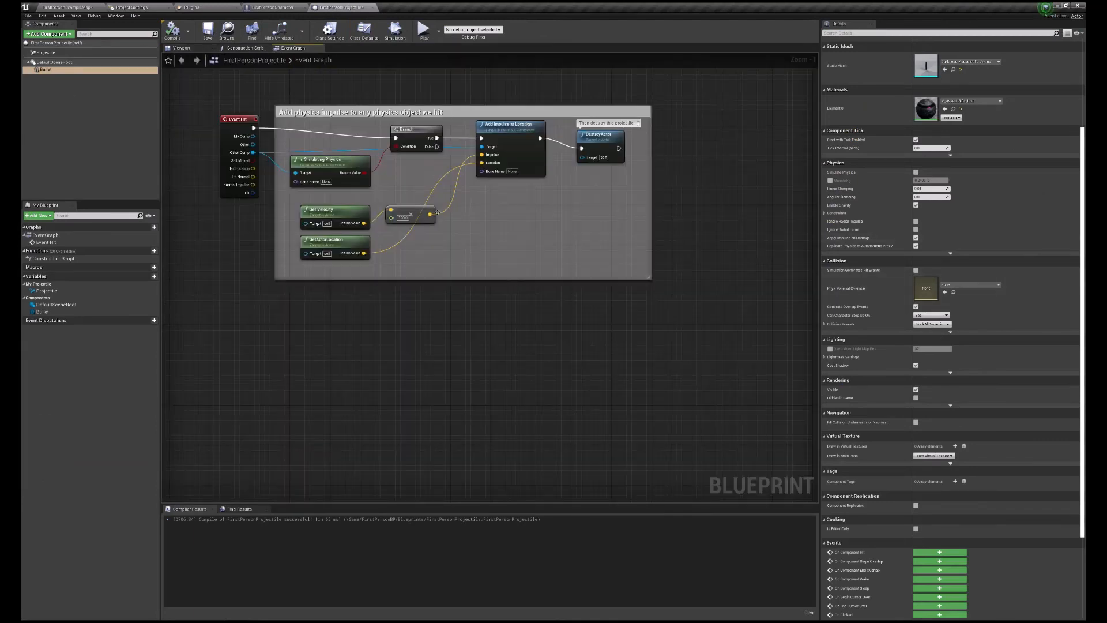
pyautogui.scroll(1, 436, 212)
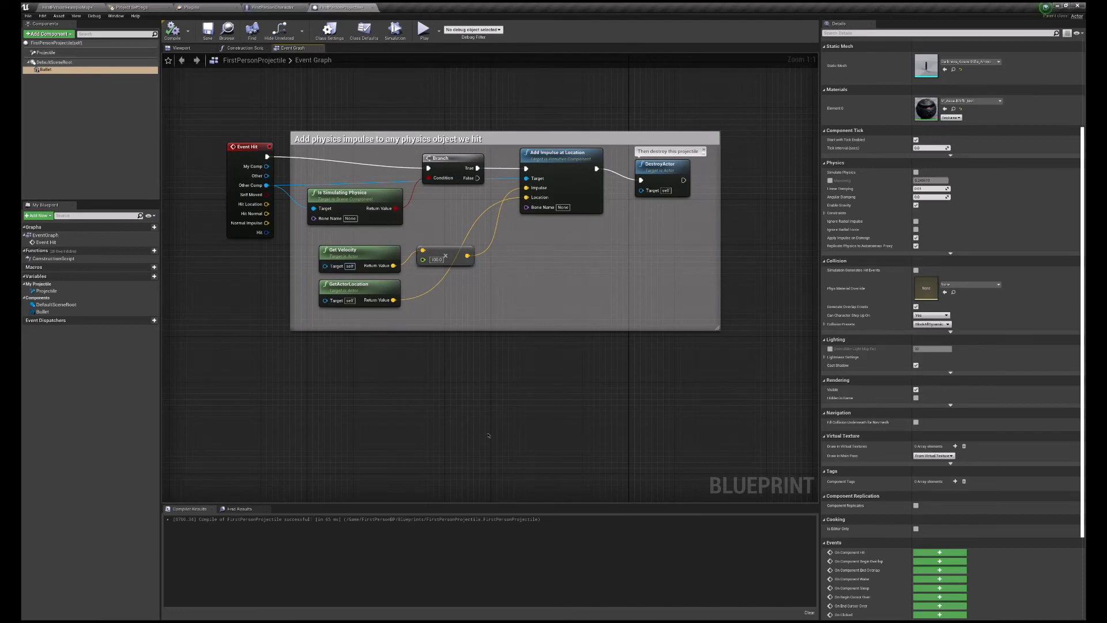
pyautogui.moveTo(480, 385); pyautogui.dragTo(484, 428, button='right')
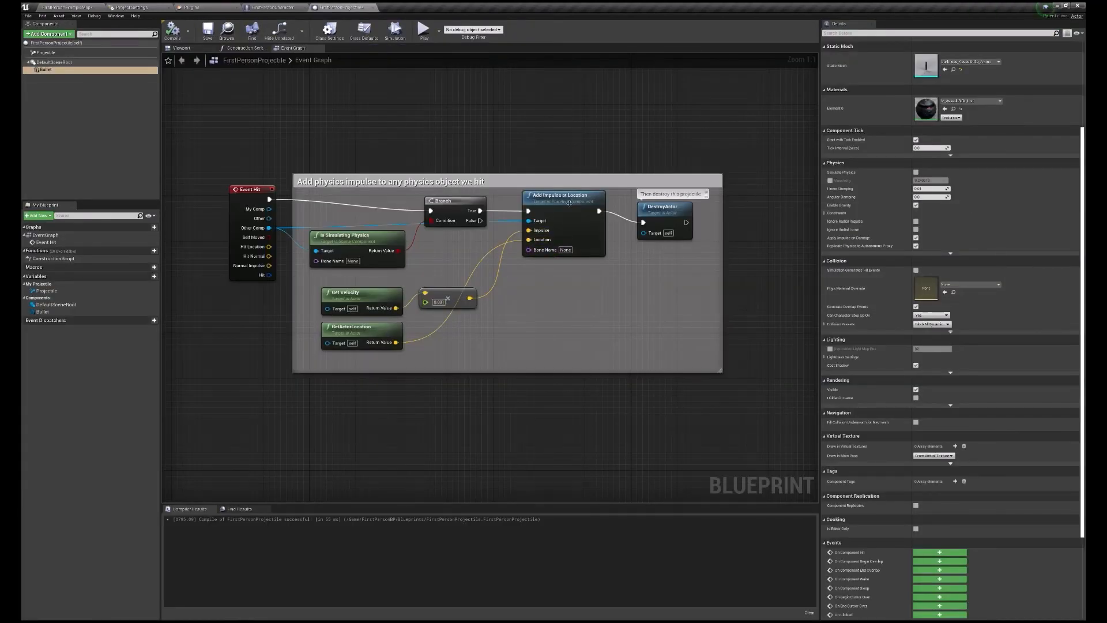
# Set the Projectile component's X velocity to 15 and compile the blueprint.
pyautogui.click(45, 52)
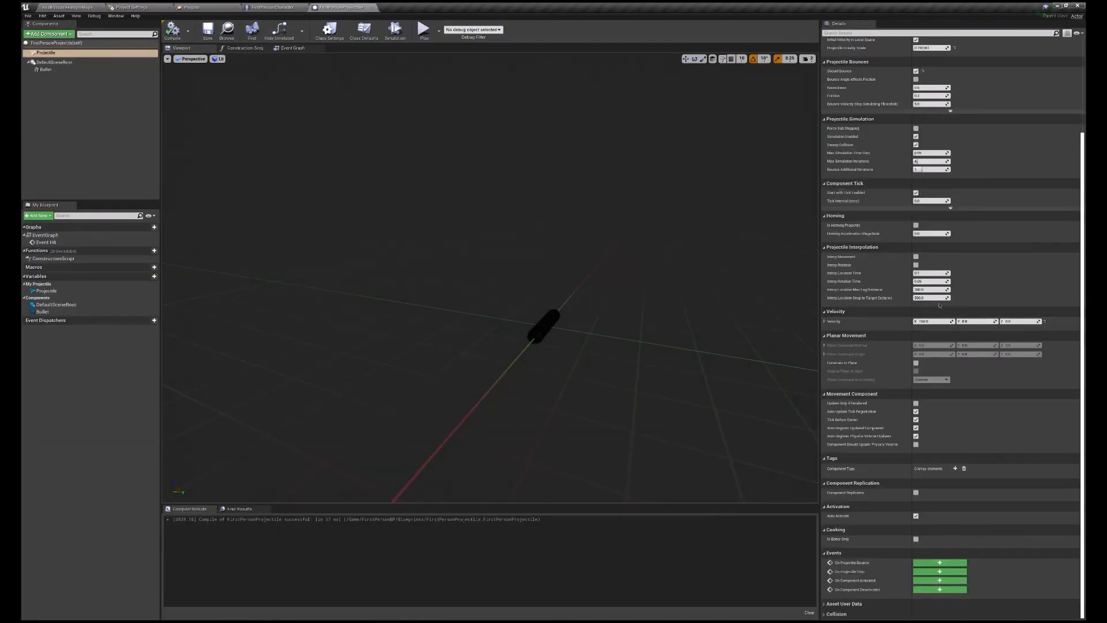
pyautogui.click(929, 321)
pyautogui.write('15')
pyautogui.click(189, 34)
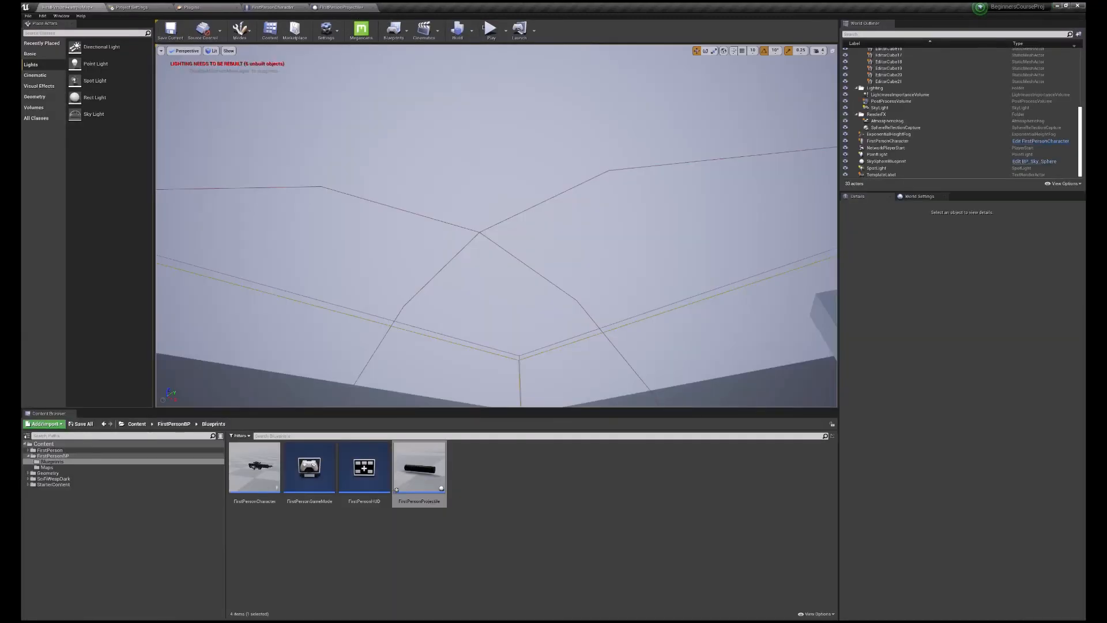
# Play-test the level with the changed projectile velocity by firing the rifle, and end the session.
pyautogui.hotkey('alt', 'p')
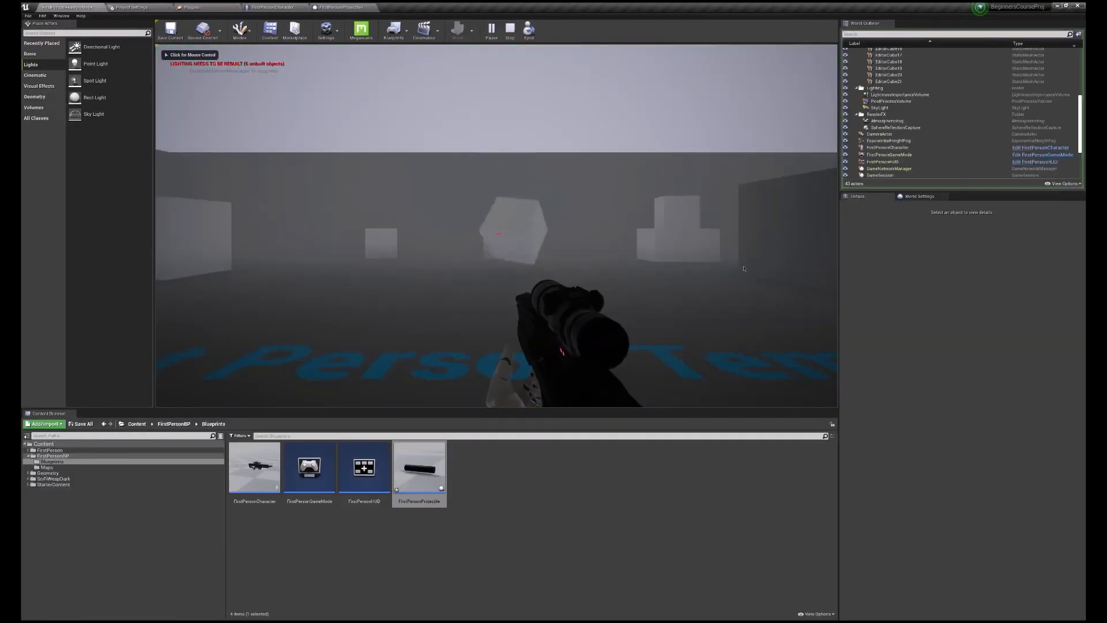
pyautogui.click(498, 234)
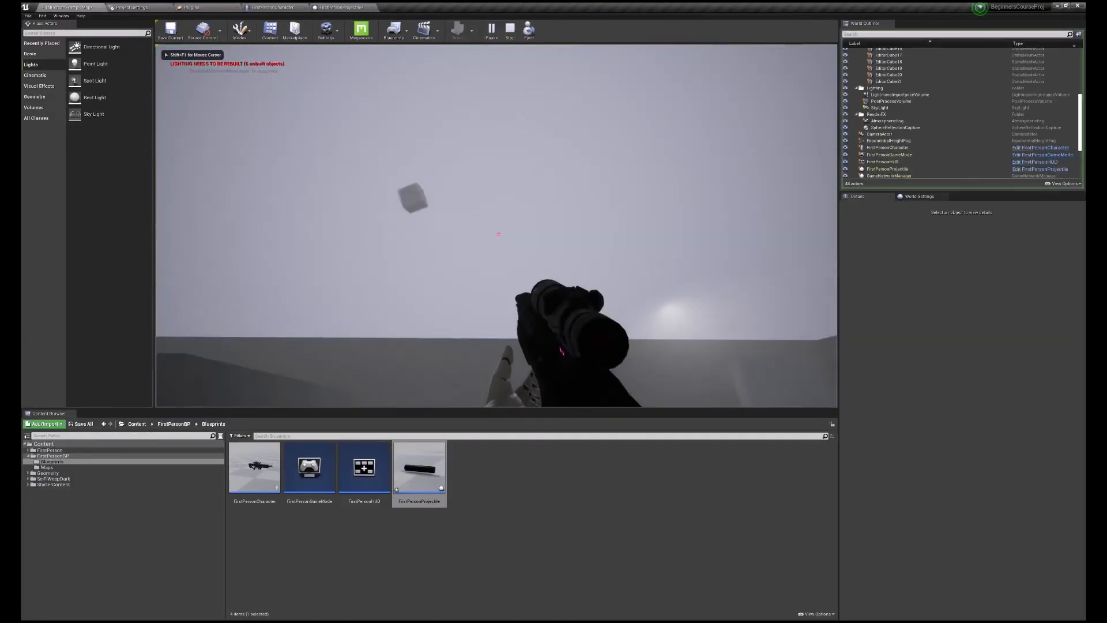
pyautogui.press('Escape')
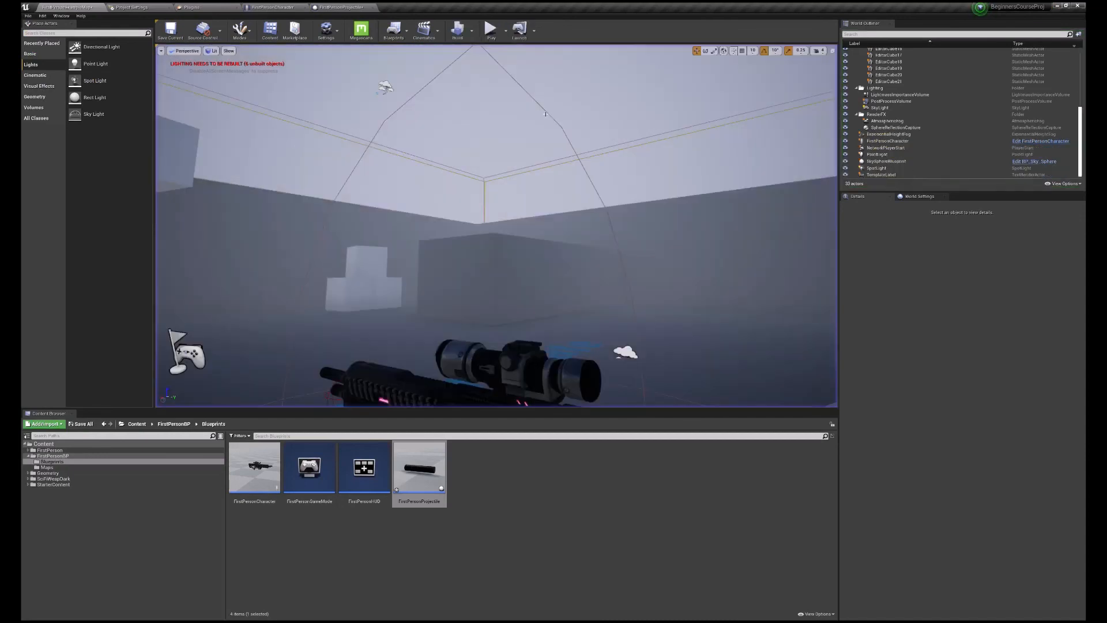
# Review the Projectile component's settings and play-test the level by firing the rifle repeatedly at the cubes and walls, ending the session.
pyautogui.click(367, 6)
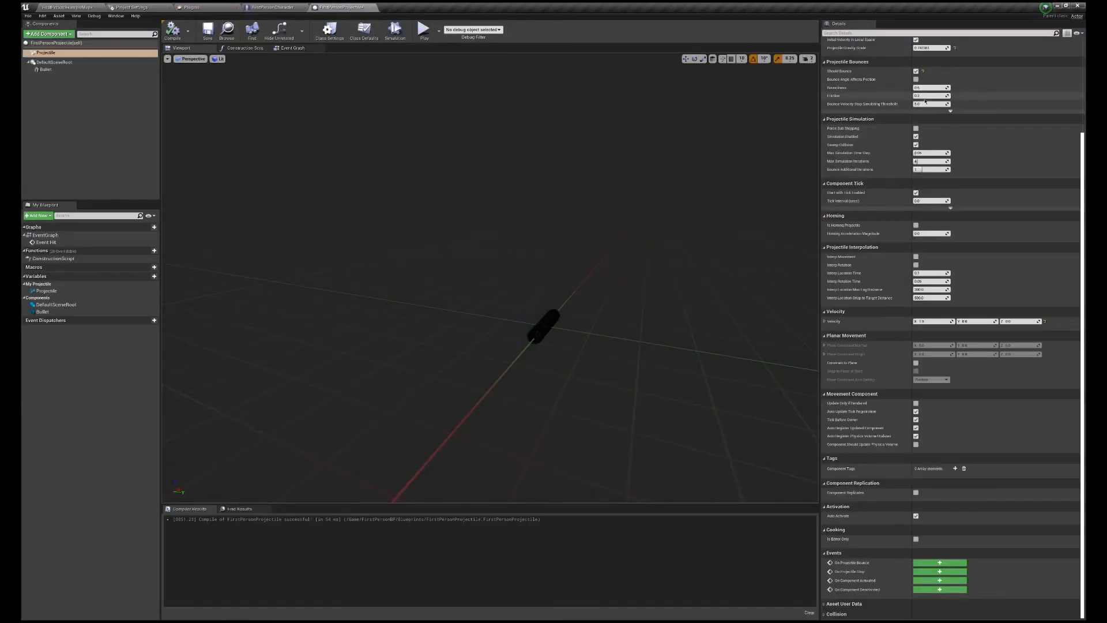
pyautogui.scroll(5, 945, 137)
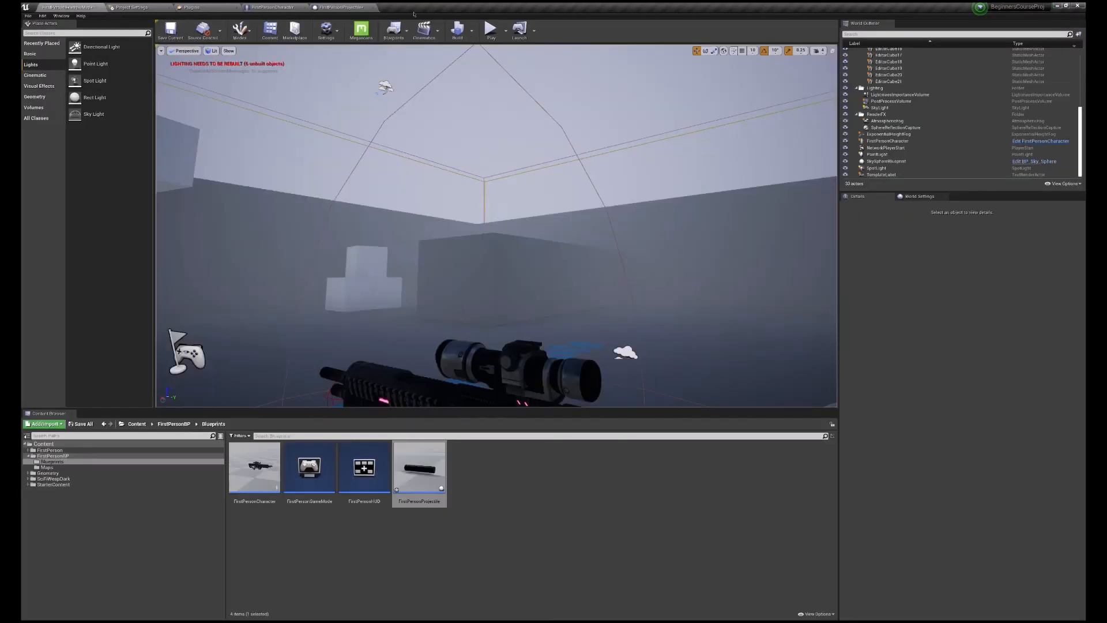
pyautogui.click(490, 30)
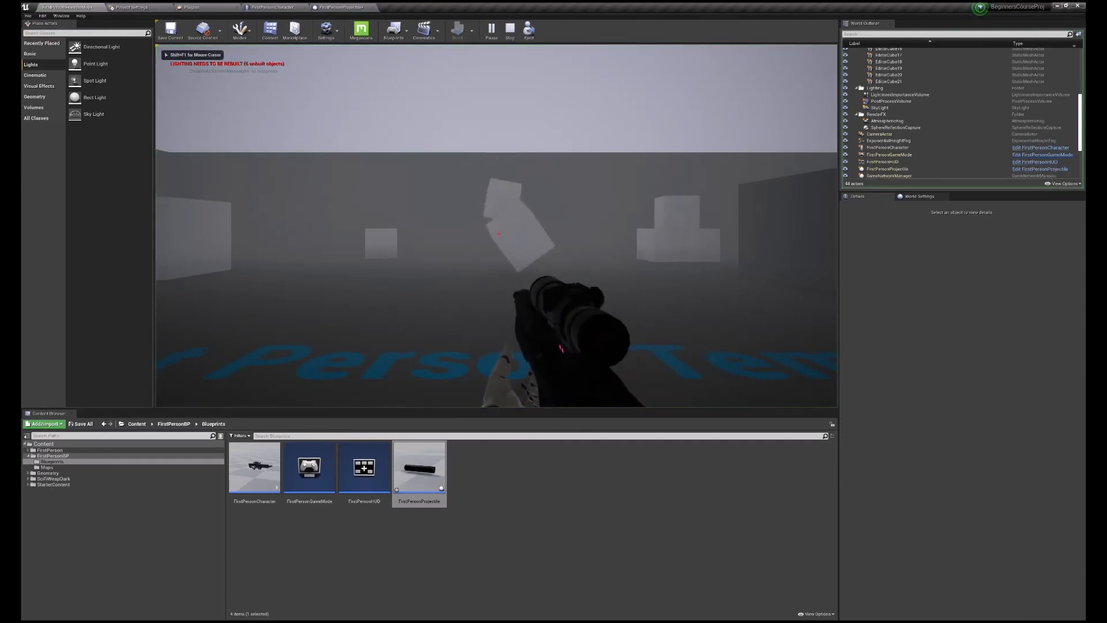
pyautogui.click(498, 234)
pyautogui.click(499, 234)
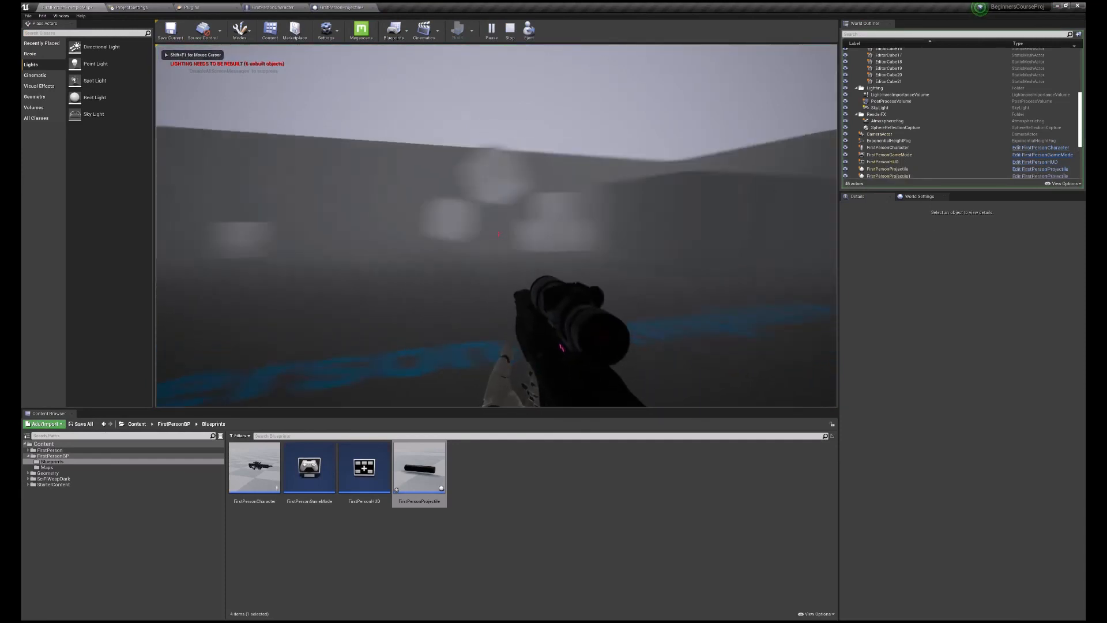
pyautogui.click(499, 234)
pyautogui.click(499, 234)
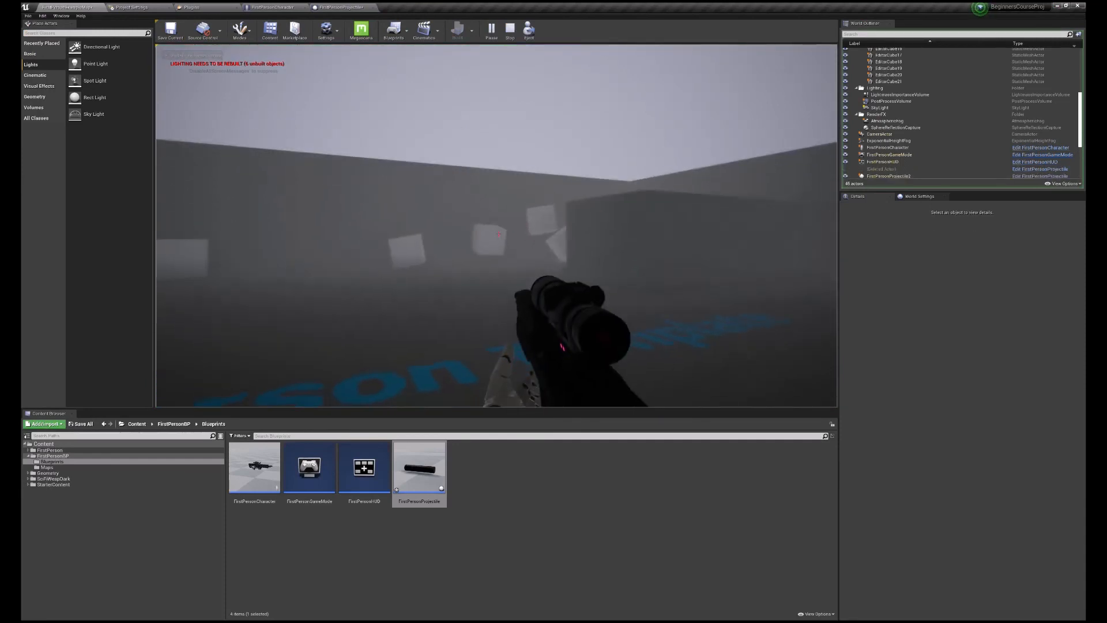
pyautogui.click(499, 234)
pyautogui.click(499, 234)
pyautogui.click(499, 234)
pyautogui.click(499, 234)
pyautogui.click(499, 235)
pyautogui.click(498, 235)
pyautogui.click(499, 234)
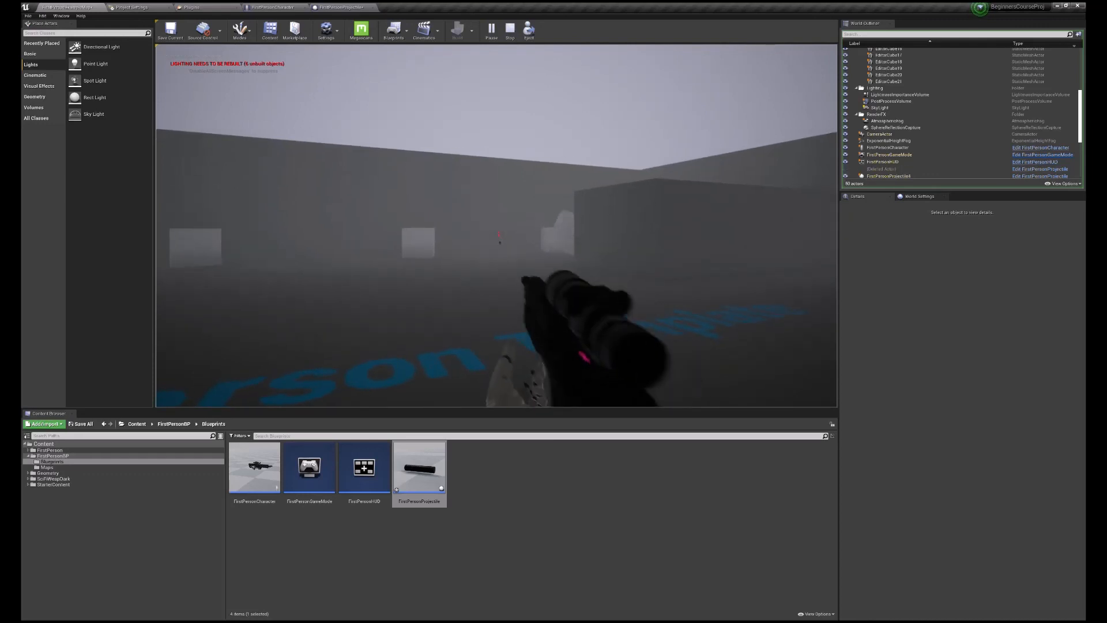
pyautogui.click(499, 234)
pyautogui.click(499, 234)
pyautogui.click(498, 234)
pyautogui.click(499, 234)
pyautogui.click(499, 234)
pyautogui.click(498, 234)
pyautogui.click(499, 234)
pyautogui.click(499, 234)
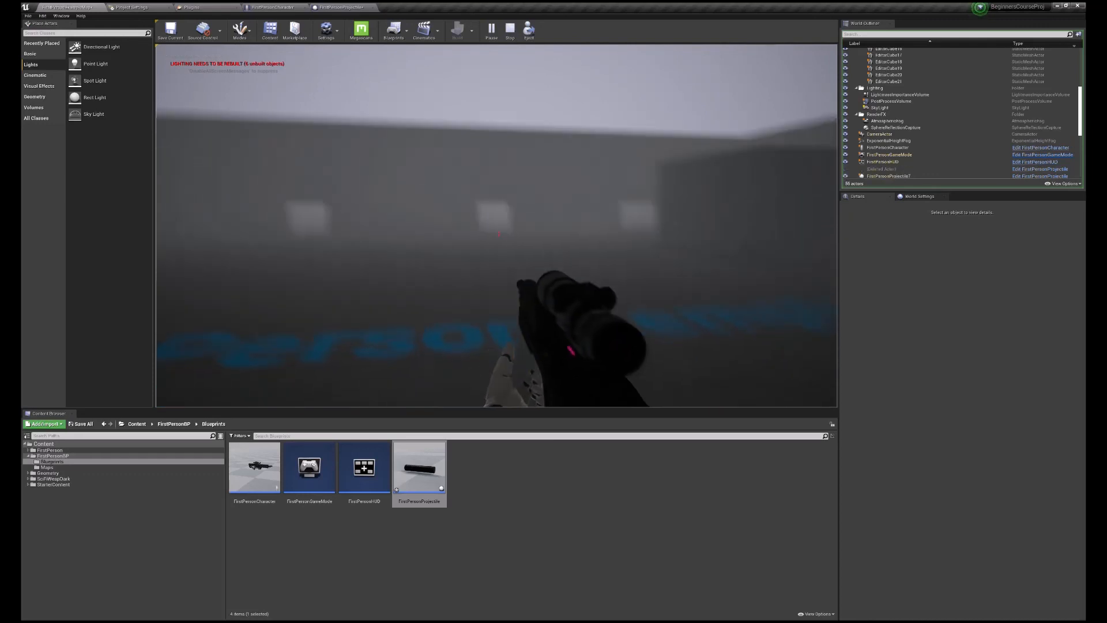
pyautogui.click(499, 234)
pyautogui.click(499, 234)
pyautogui.press('Escape')
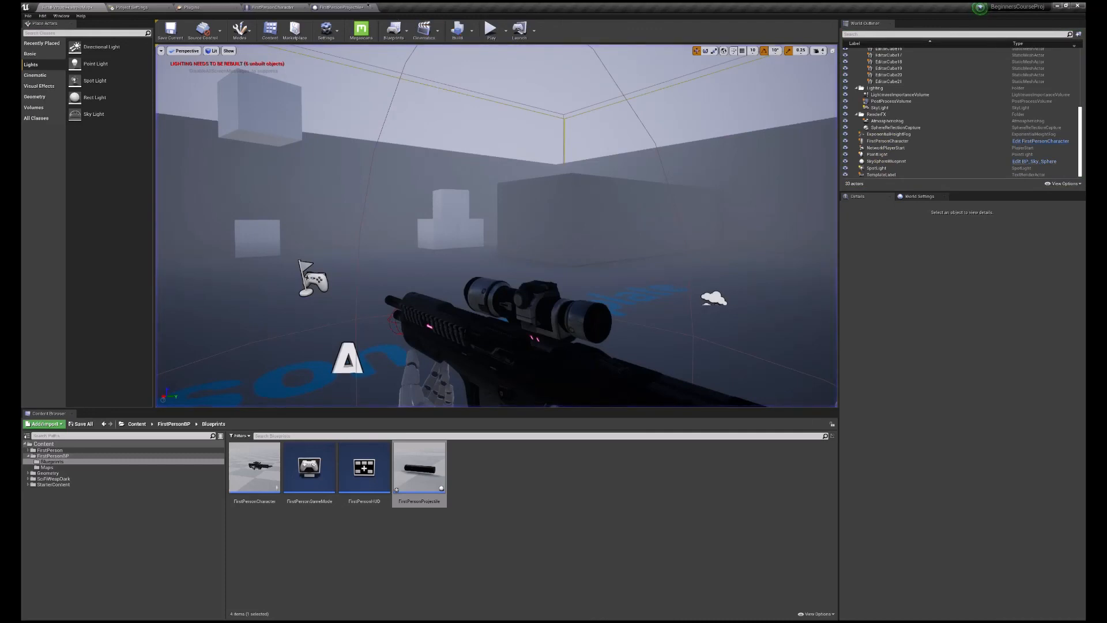
# Adjust the Projectile component's Initial Speed, compile the blueprint and return to the level.
pyautogui.click(367, 7)
pyautogui.click(928, 127)
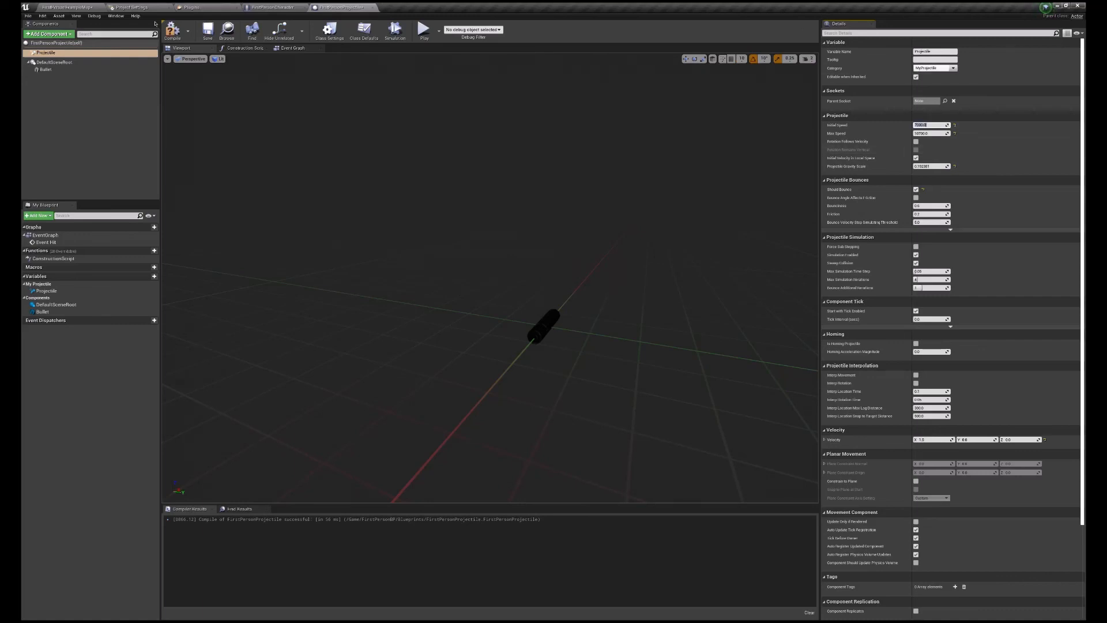
pyautogui.click(80, 6)
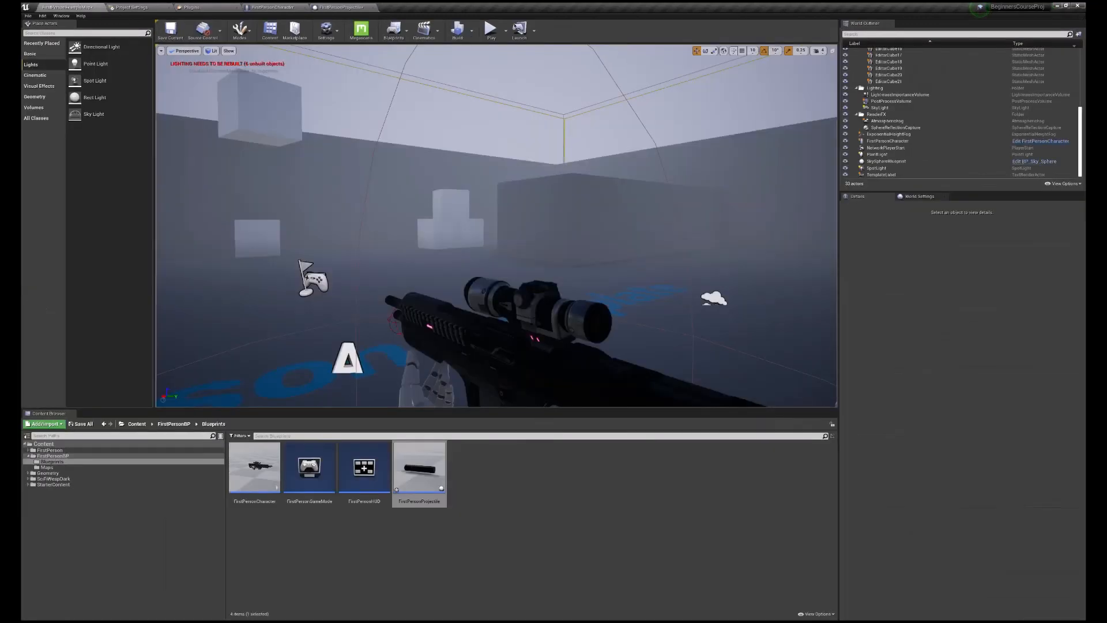
# Play-test the level with the adjusted initial speed by firing at the cubes, and end the session.
pyautogui.click(490, 35)
pyautogui.click(496, 226)
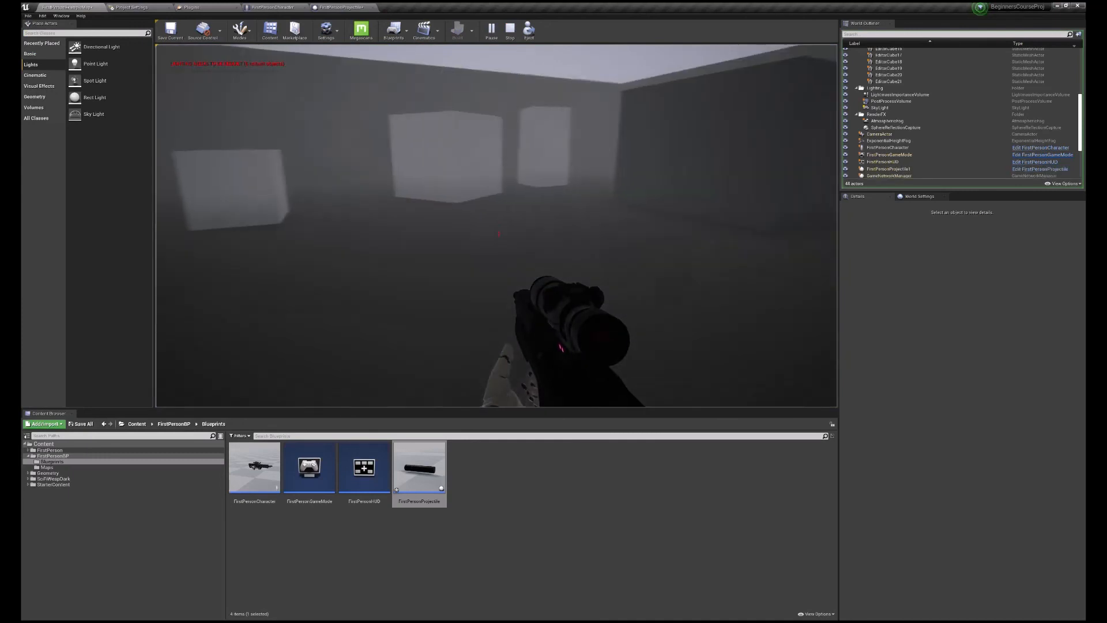
pyautogui.click(499, 233)
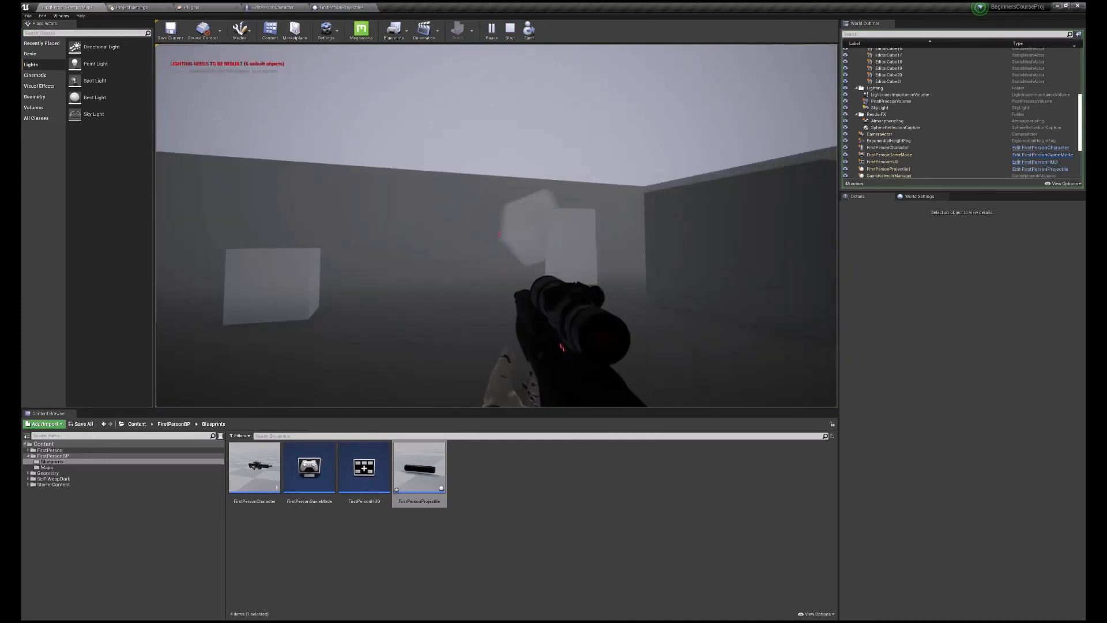
pyautogui.press('Escape')
pyautogui.press('s')
pyautogui.moveTo(550, 259); pyautogui.dragTo(564, 320, button='right')
pyautogui.press('w')
pyautogui.press('s')
pyautogui.press('w')
pyautogui.press('w')
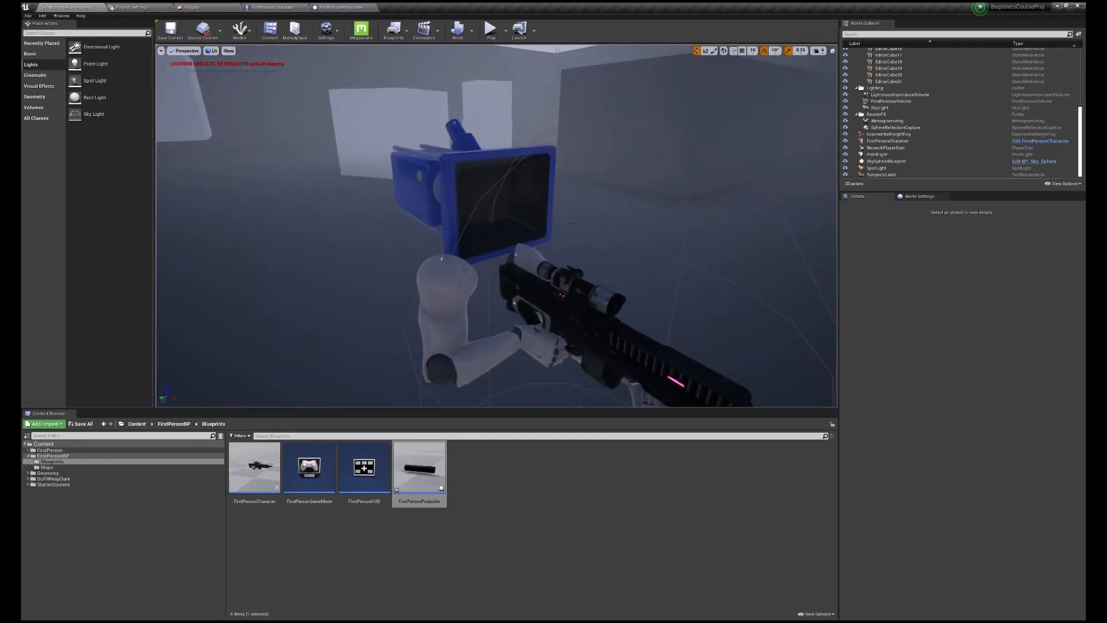